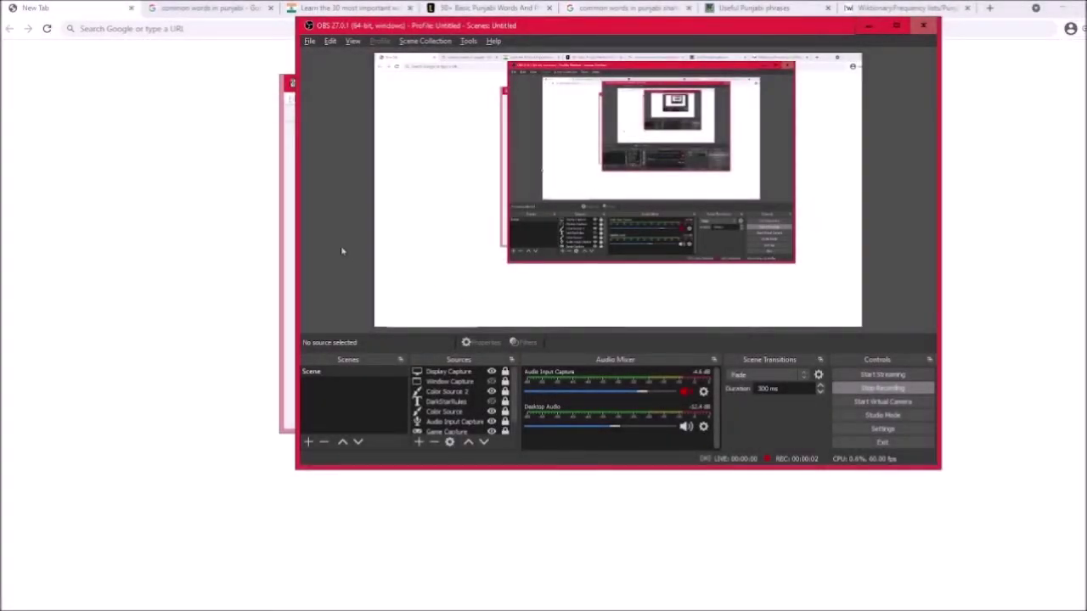
Minimise the OBS window and switch to the Anki deck list.
left_click(294, 260)
left_click(870, 32)
left_click(870, 32)
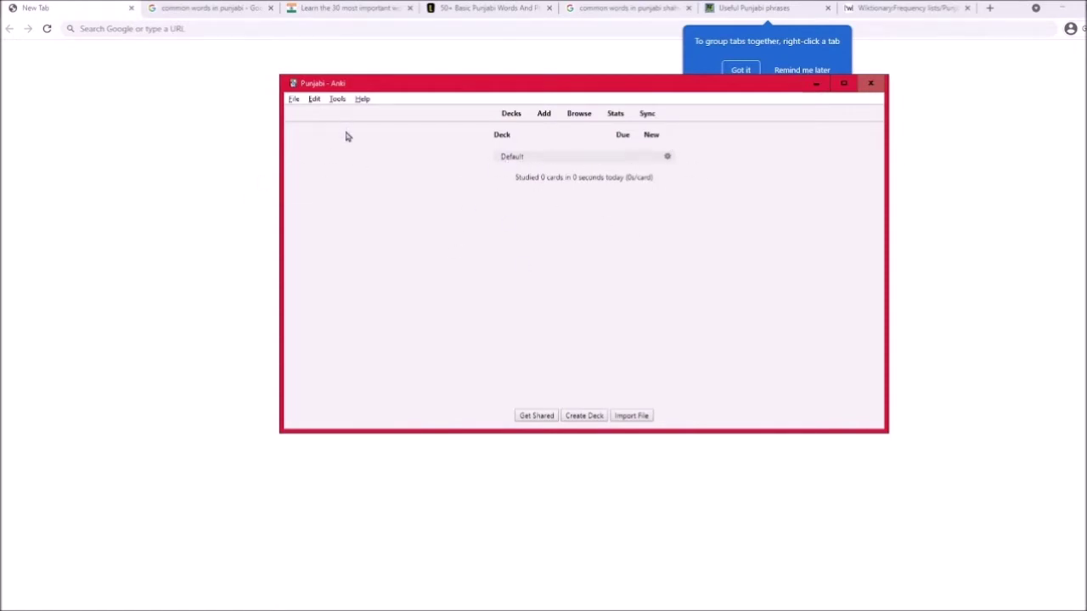
left_click(294, 99)
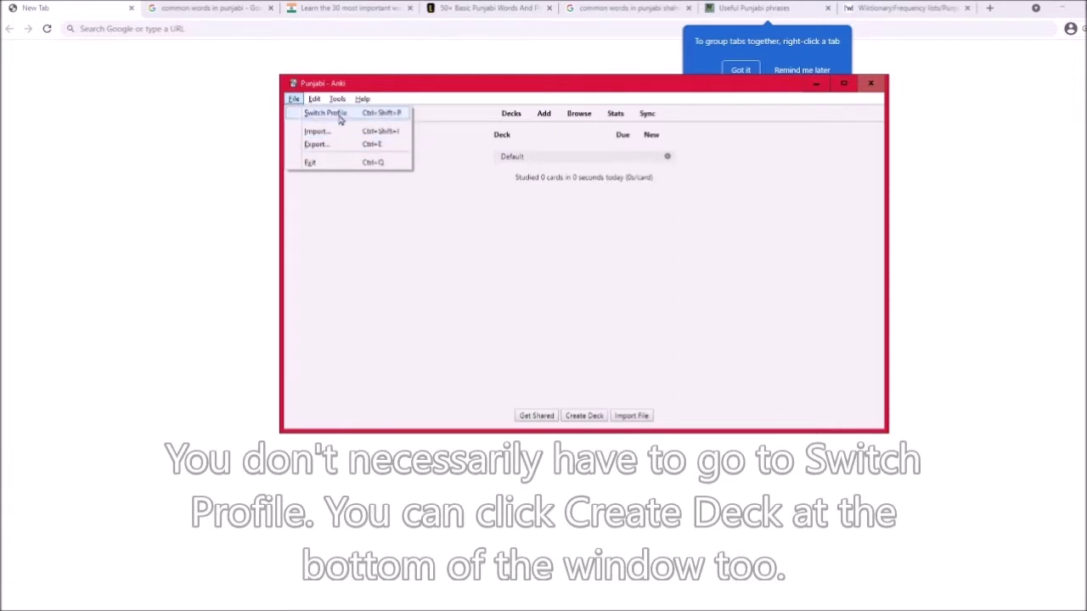
left_click(533, 255)
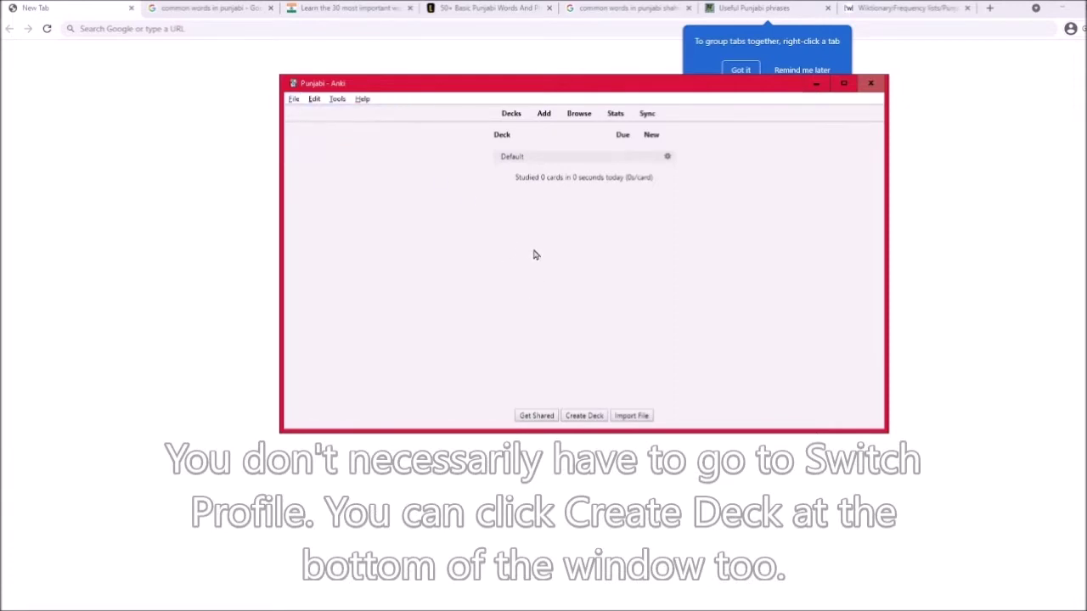
Start renaming the Default deck and enter "Punjabi" in Latin script followed by ਪੰਜਾਬੀ in Gurmukhi.
left_click(668, 158)
left_click(710, 166)
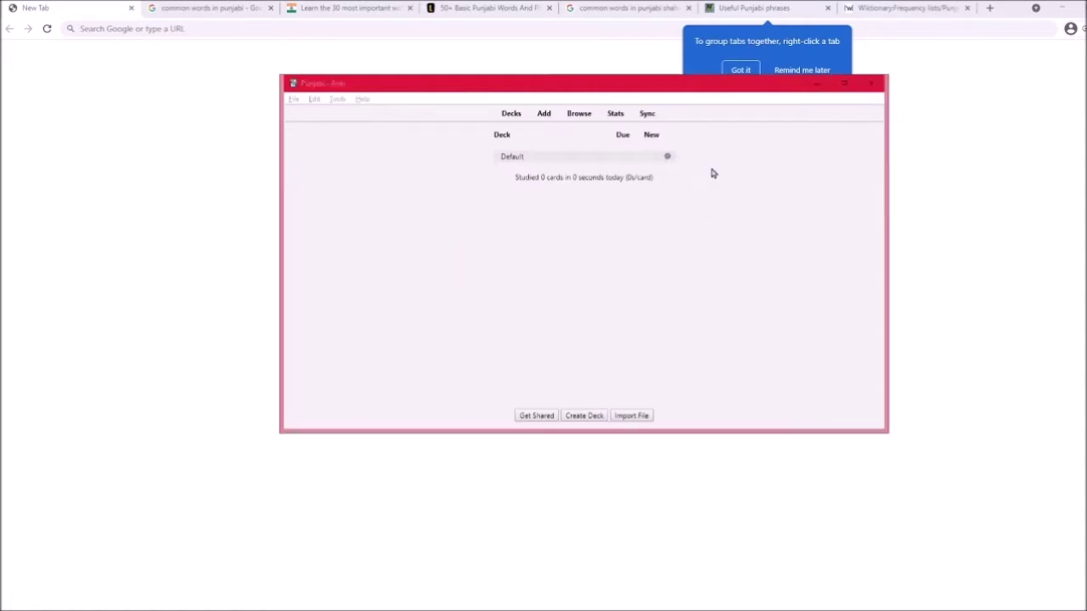
type("Punjabi")
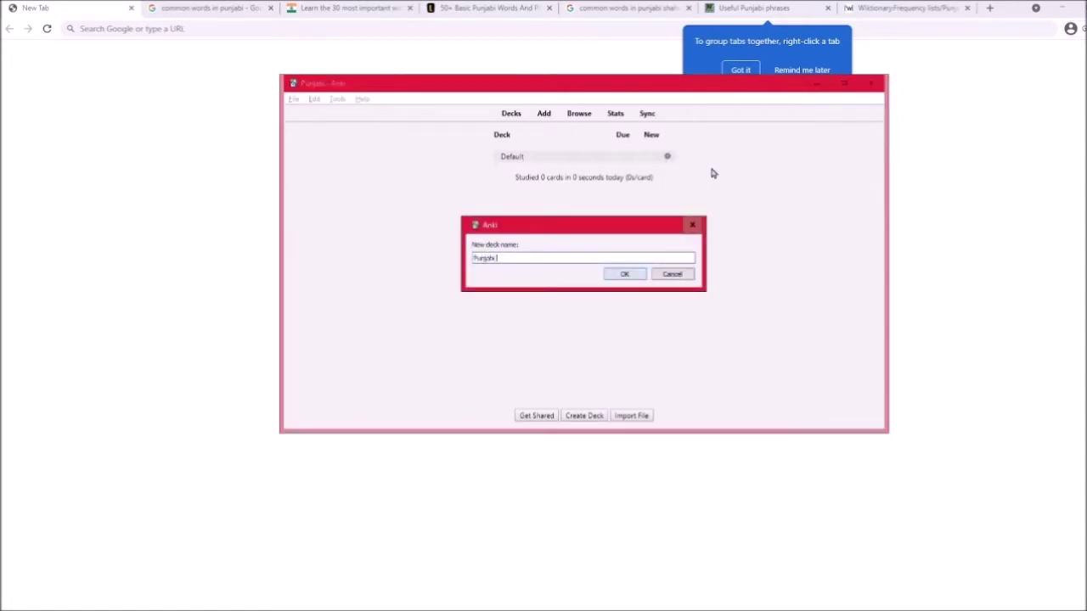
key("super+space")
key("super+space")
key("super+space")
key("super+space")
type("unjabi pun")
type("jabi")
key("space")
Append the word Punjabi in Urdu script to the new deck name and confirm the rename.
key("super+space")
key("super+space")
key("super+space")
key("super+space")
key("super+space")
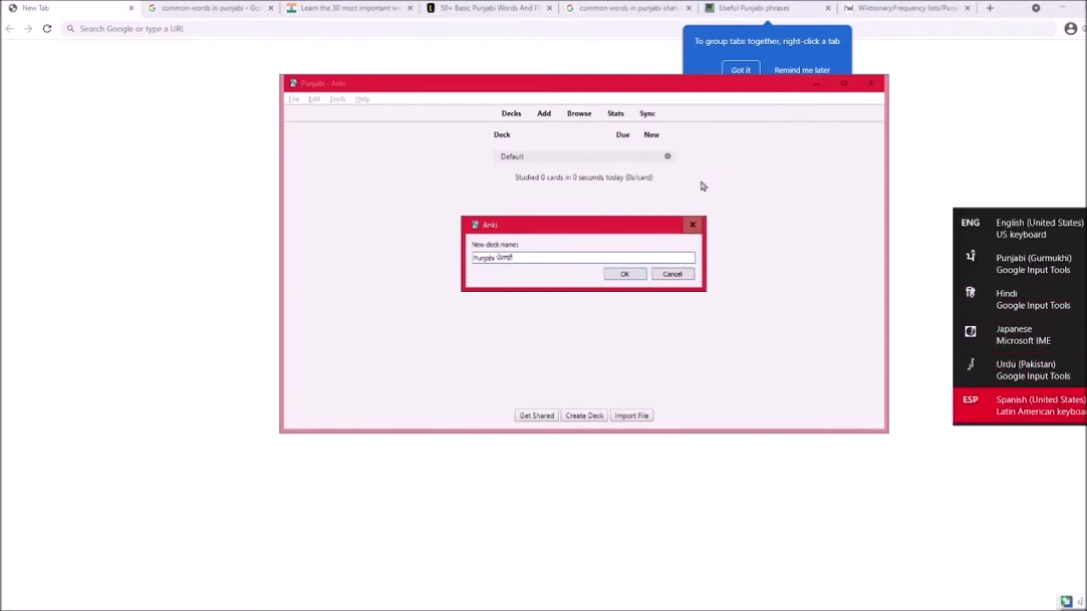
key("super+space")
key("super+space")
key("super+space")
key("super+space")
type("punjabi")
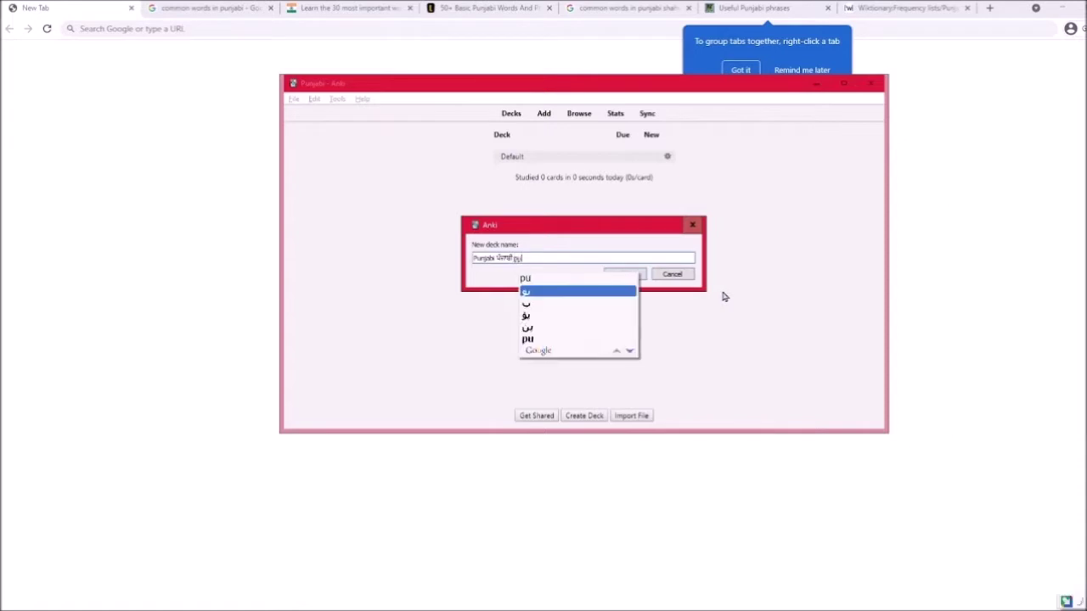
key("space")
key("super+space")
key("super+space")
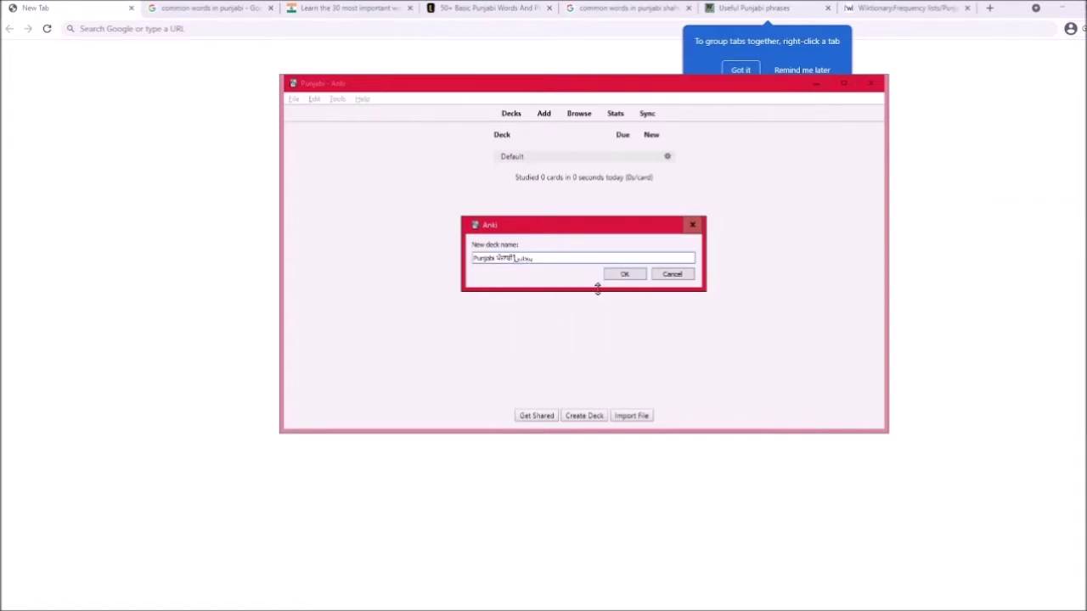
left_click(632, 276)
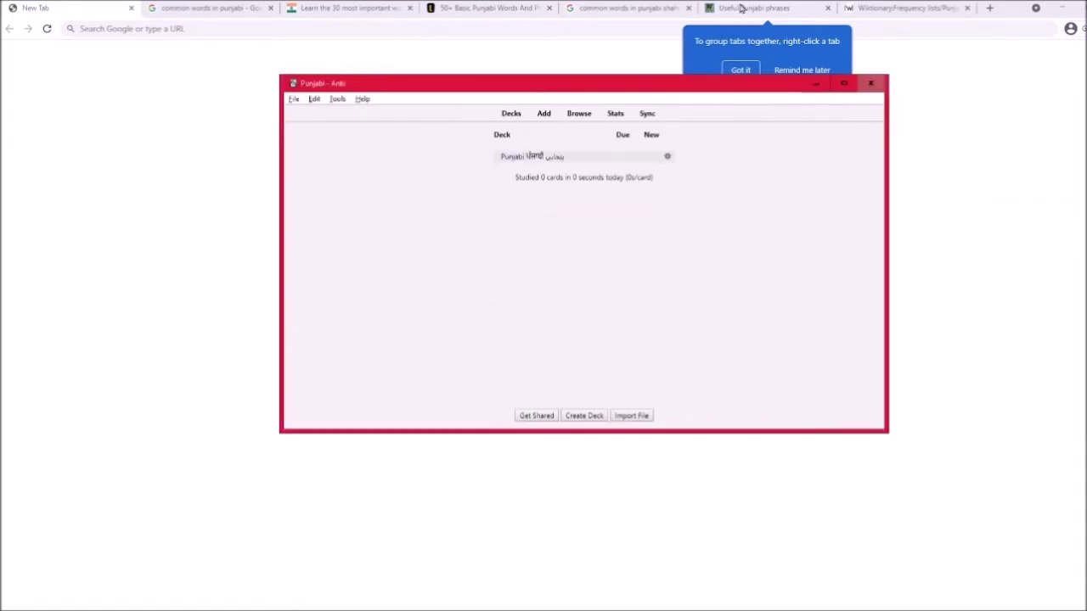
Switch to Chrome and review the Google results for "common words in punjabi".
left_click(1034, 203)
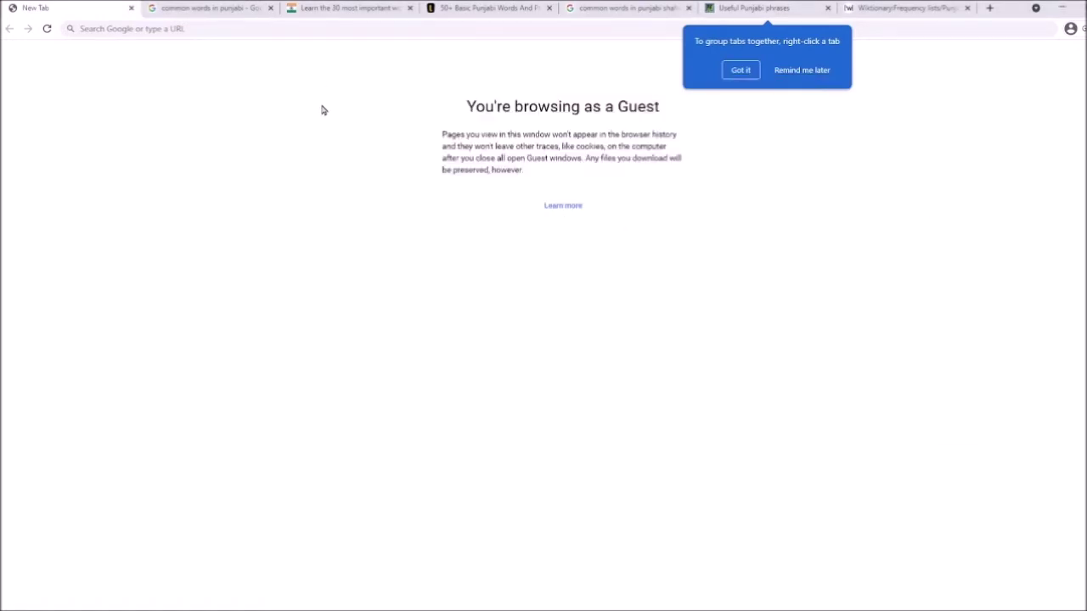
key("alt+Tab")
key("alt+Tab")
left_click(204, 8)
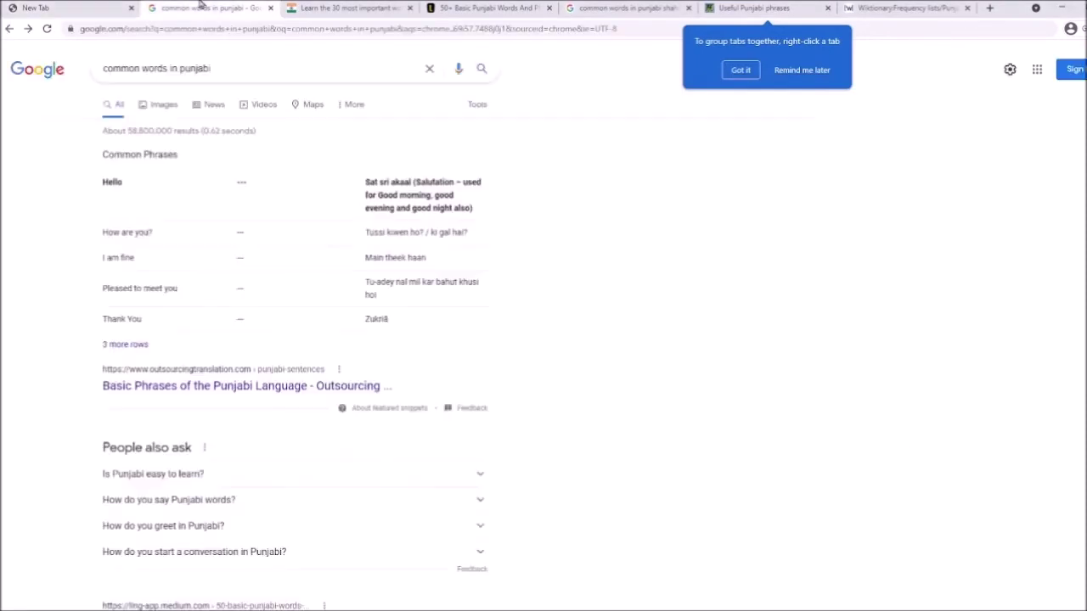
left_click_drag(253, 69, 17, 92)
left_click(684, 256)
scroll(365, 374, "down", 4)
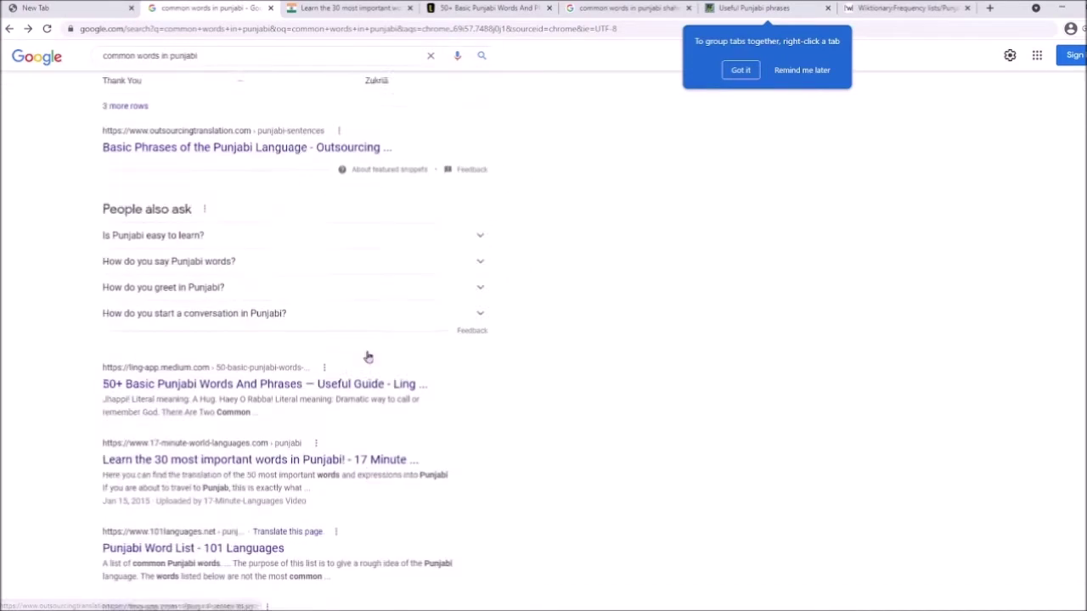
scroll(369, 283, "up", 4)
Open the already loaded 17 Minute Languages Punjabi page and dismiss its free trial pop-up.
left_click(326, 5)
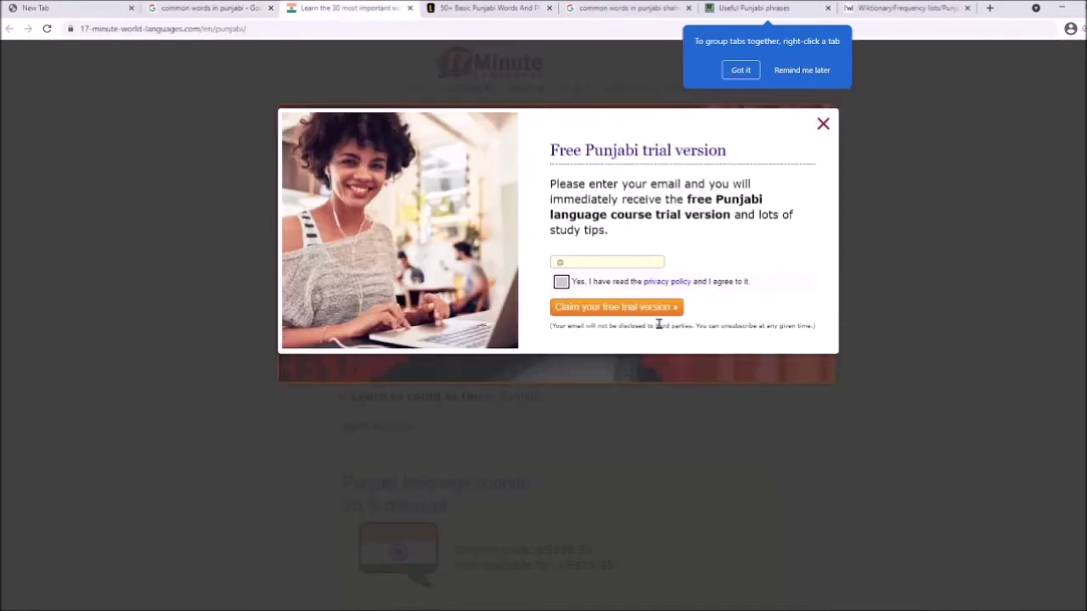
left_click(824, 128)
left_click(819, 119)
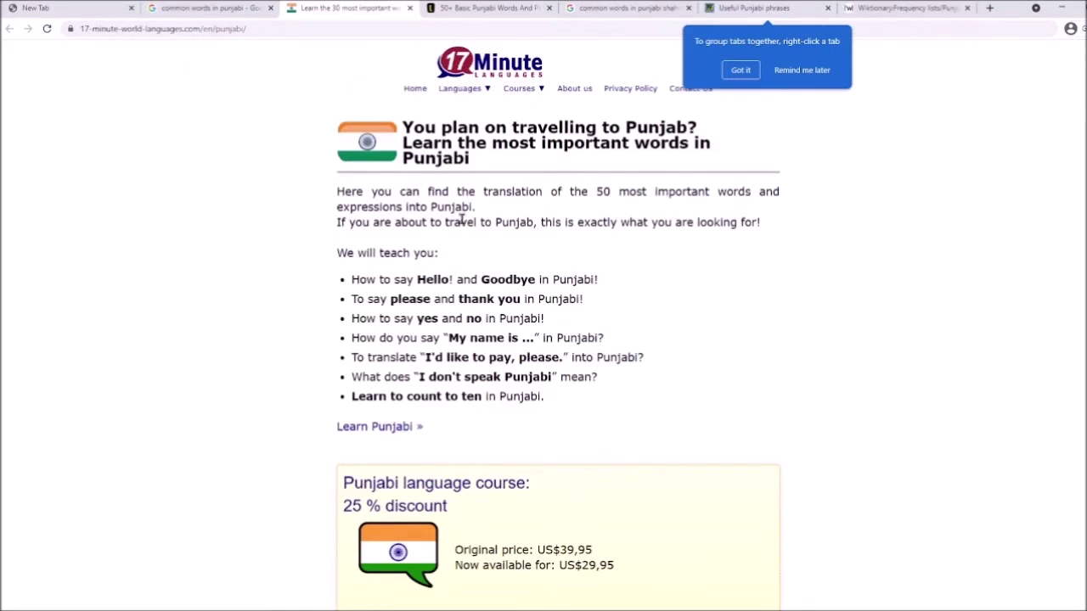
left_click_drag(503, 484, 515, 489)
left_click(479, 434)
Look through the 17 Minute Languages page for its Greetings and Important vocabulary word lists.
scroll(484, 442, "down", 2)
scroll(520, 326, "up", 2)
scroll(523, 308, "down", 4)
scroll(522, 308, "down", 2)
scroll(527, 272, "up", 2)
scroll(544, 212, "down", 3)
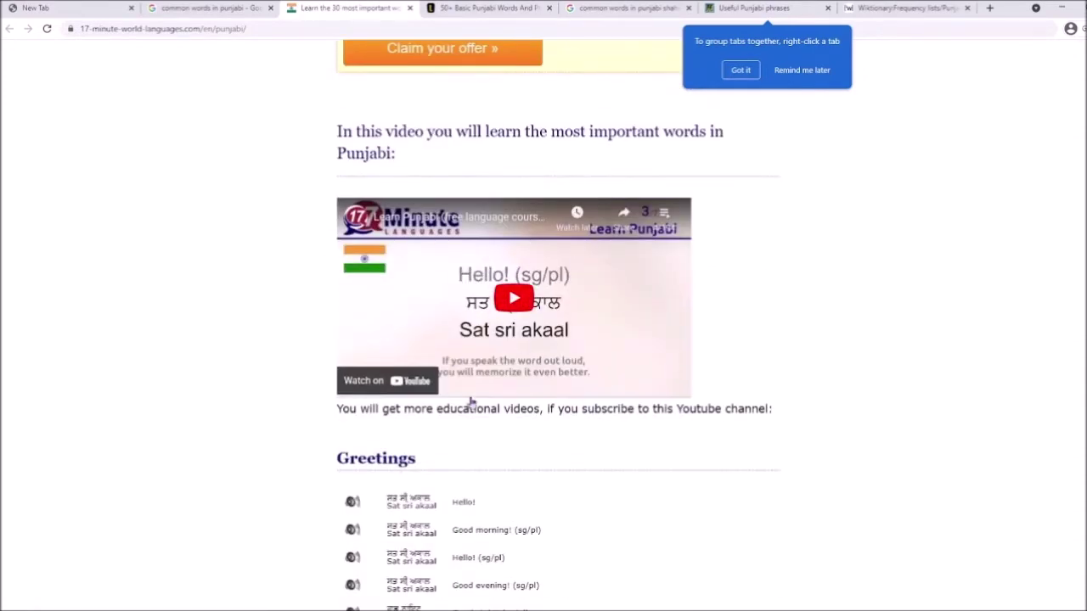
scroll(476, 403, "down", 3)
scroll(524, 383, "up", 1)
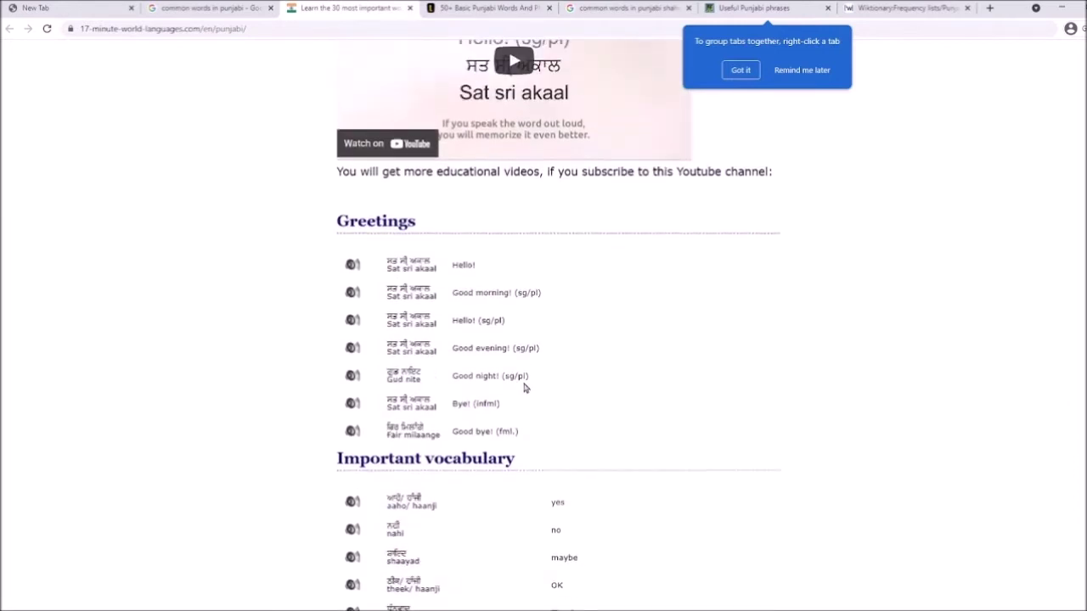
scroll(520, 387, "down", 3)
scroll(517, 388, "up", 4)
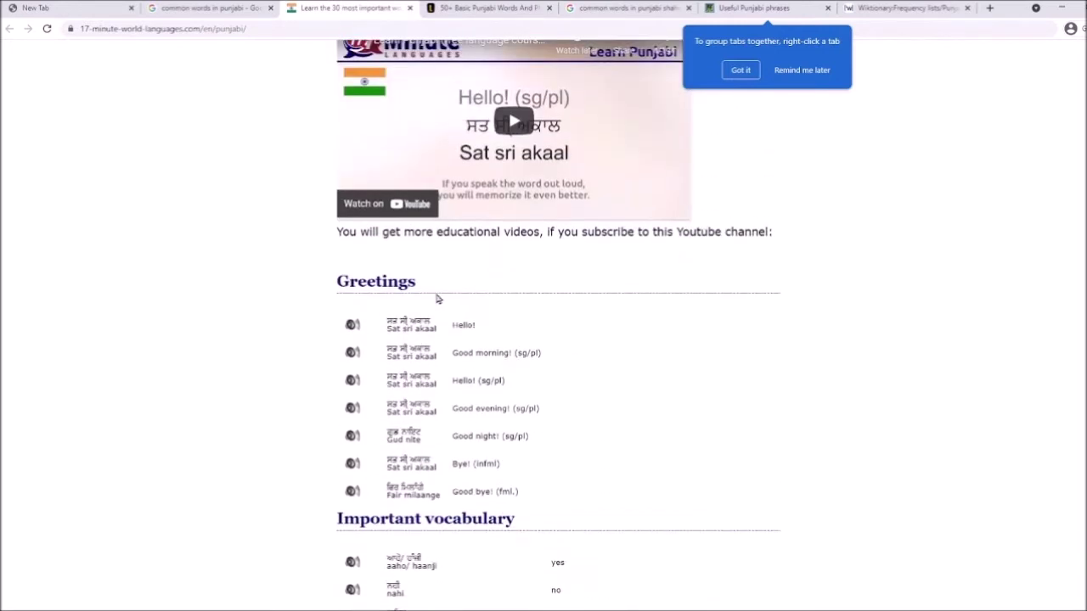
Play the audio for "Hello!" under Greetings and check which options its audio link offers.
left_click_drag(439, 299, 313, 294)
scroll(350, 340, "down", 2)
left_click(352, 148)
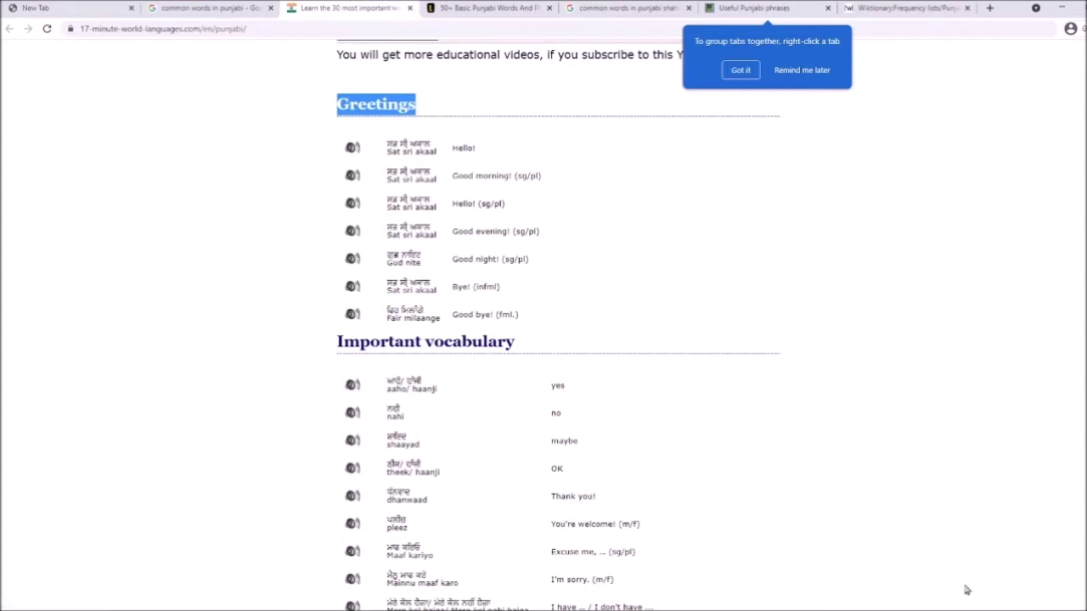
right_click(351, 151)
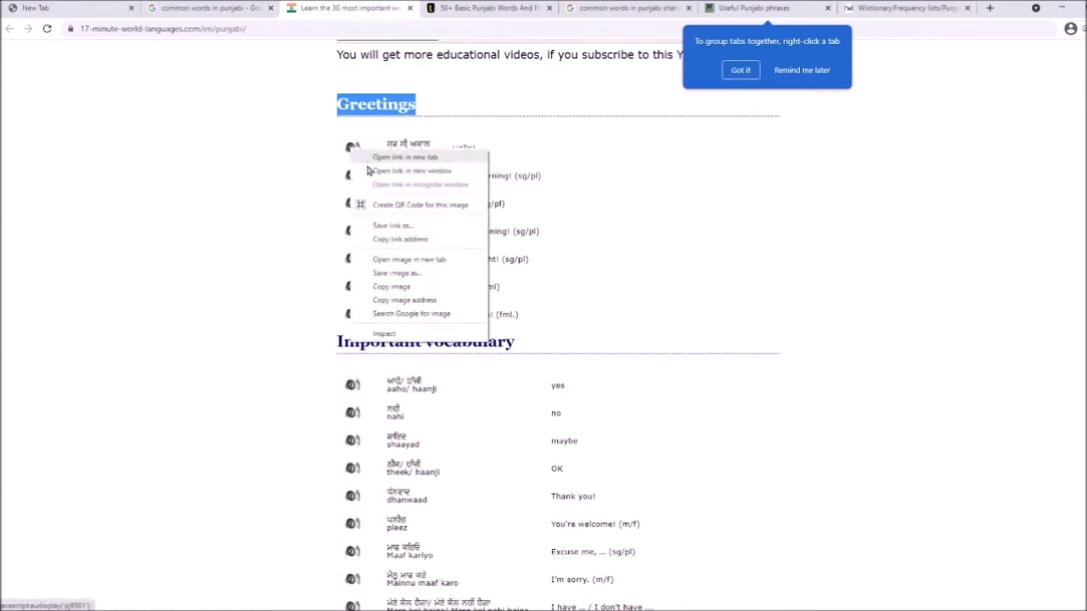
left_click(433, 202)
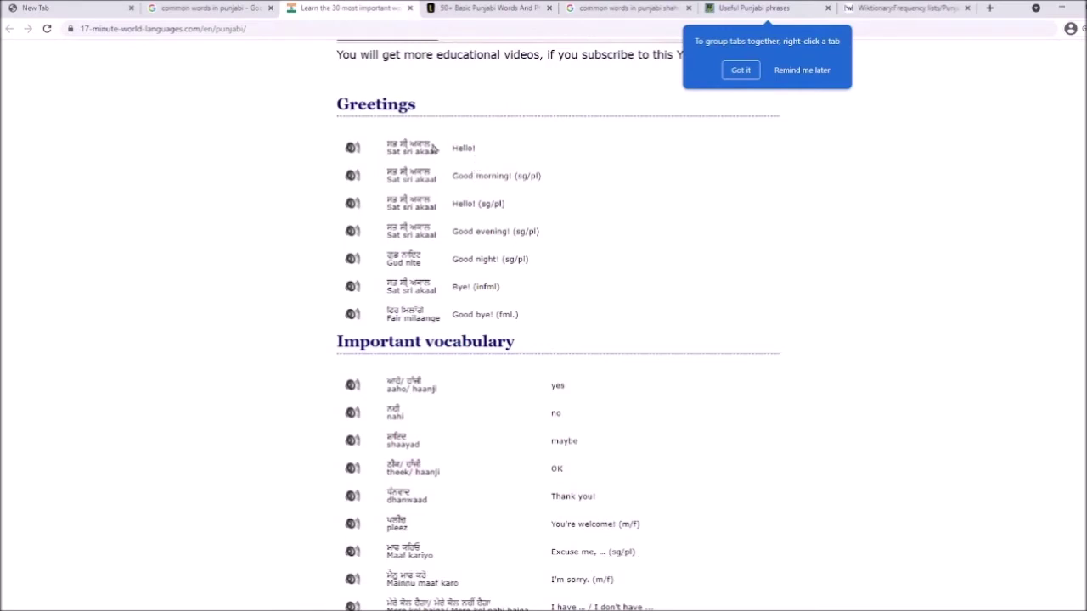
Enlarge the page and examine the Punjabi script, transliteration and English meaning of the hello and good morning greetings.
left_click_drag(437, 151, 385, 146)
key("ctrl+plus")
key("ctrl+plus")
left_click(398, 168)
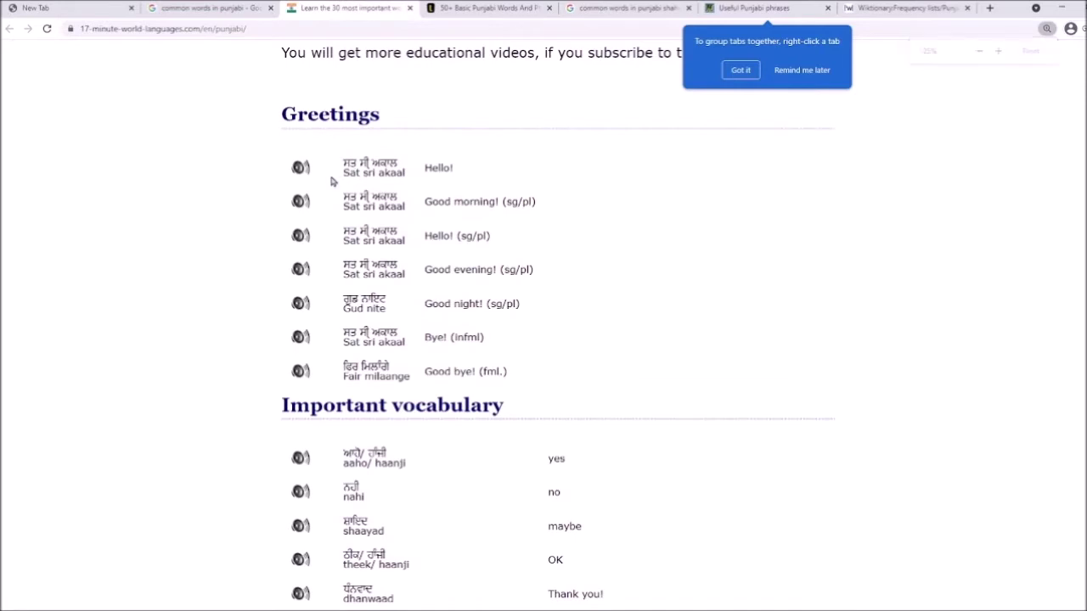
left_click_drag(345, 173, 497, 179)
left_click(424, 170)
left_click(500, 182)
left_click_drag(503, 202, 524, 204)
left_click(522, 222)
Examine the Punjabi script and transliterations of the bye, good bye and good night greetings.
left_click_drag(481, 338, 452, 338)
left_click(545, 366)
left_click(409, 378)
left_click_drag(416, 383, 347, 388)
left_click(348, 388)
triple_click(375, 344)
left_click(378, 331)
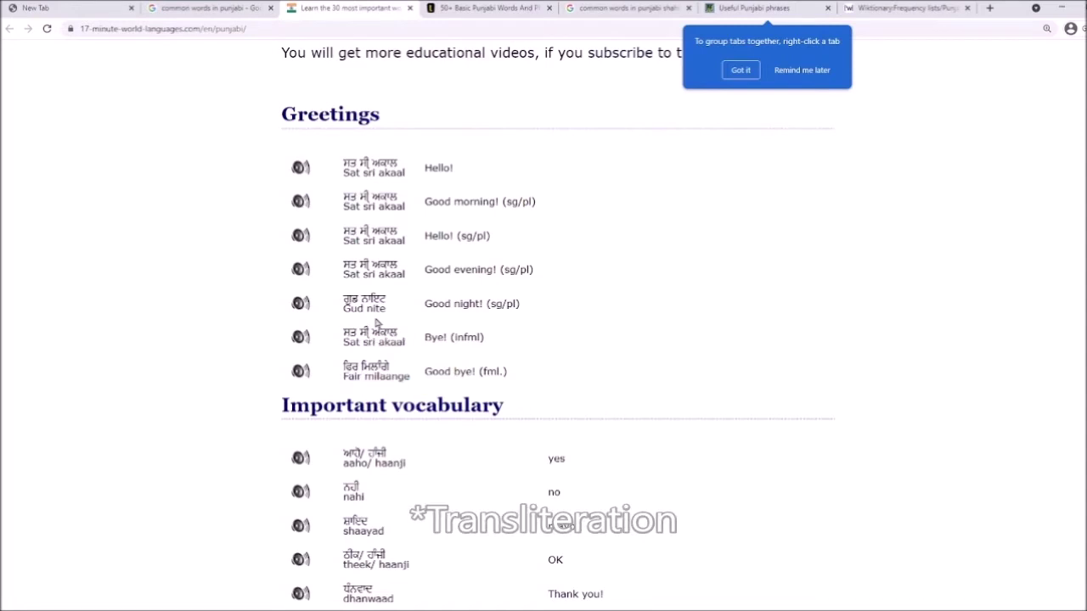
double_click(376, 309)
left_click(427, 307)
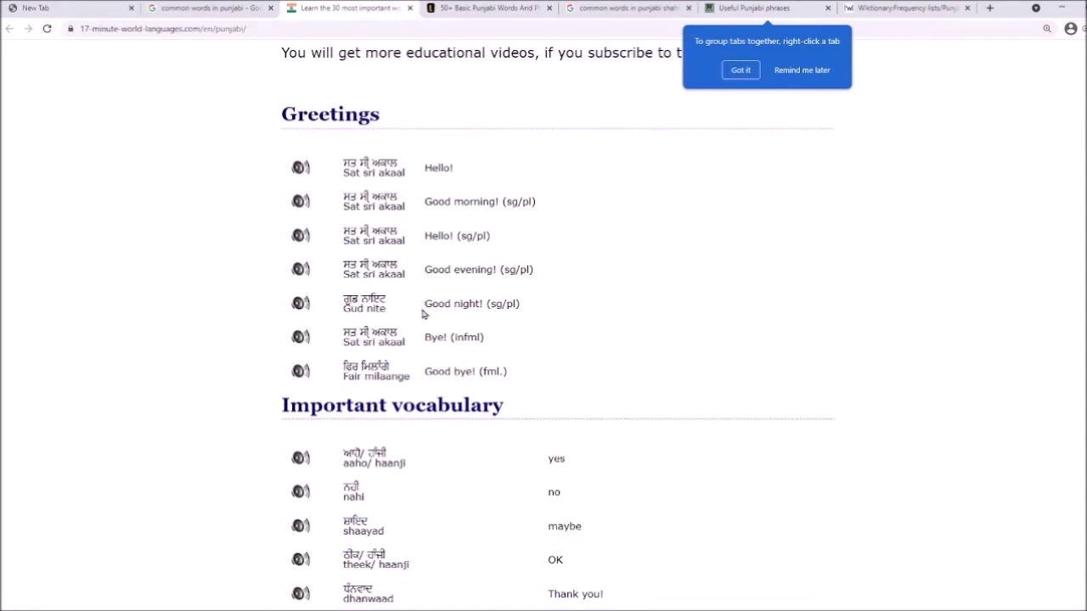
left_click_drag(387, 300, 344, 299)
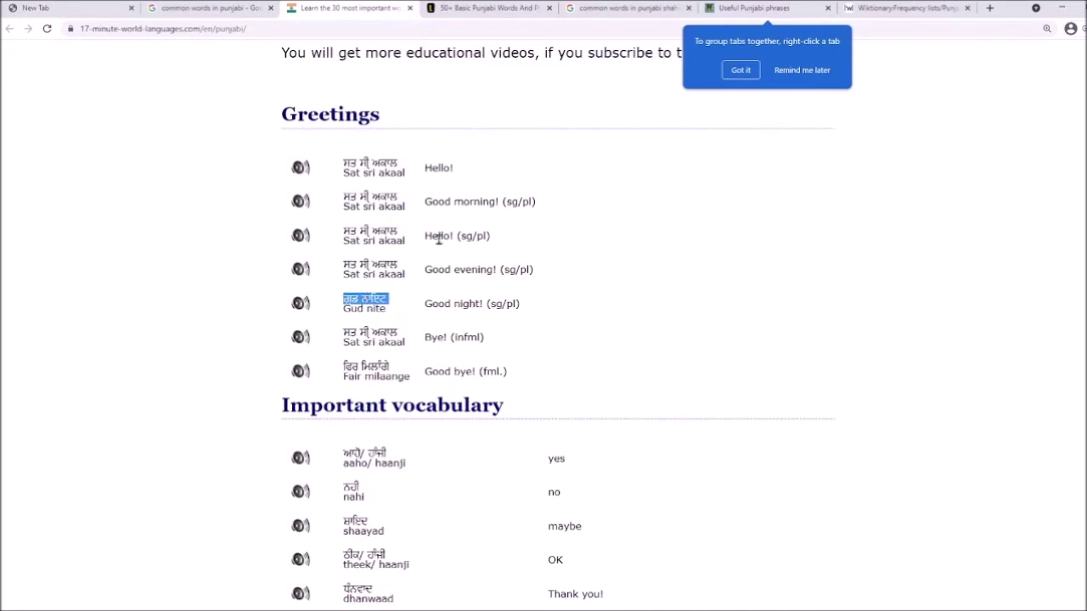
scroll(438, 239, "up", 2)
scroll(551, 271, "up", 1)
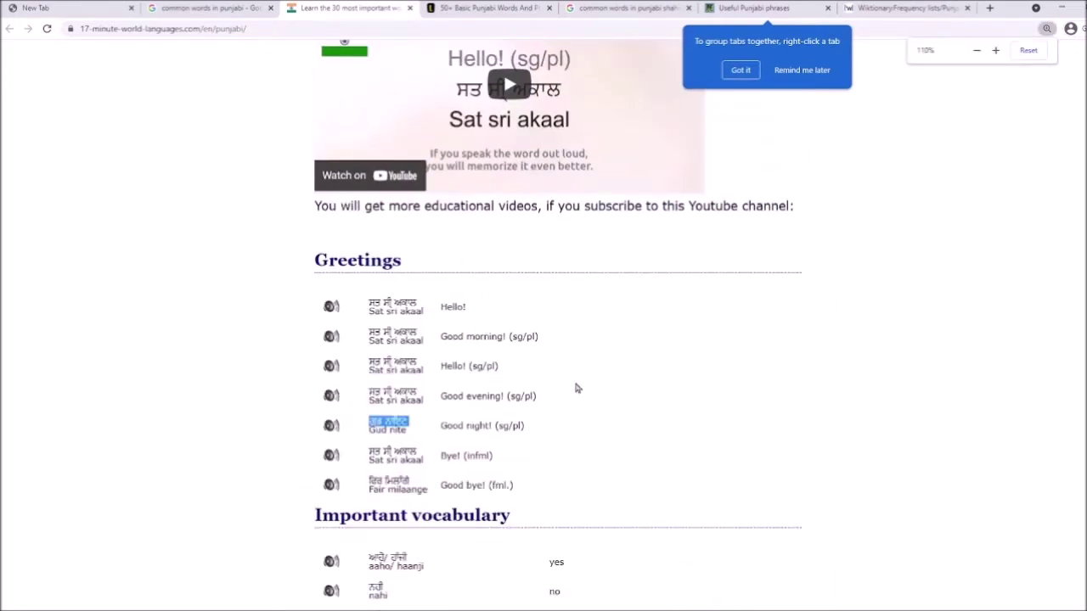
Examine the pronunciation and Punjabi spelling of "I" in the Basic Words table on the Ling page.
key("ctrl+Tab")
scroll(544, 321, "down", 10)
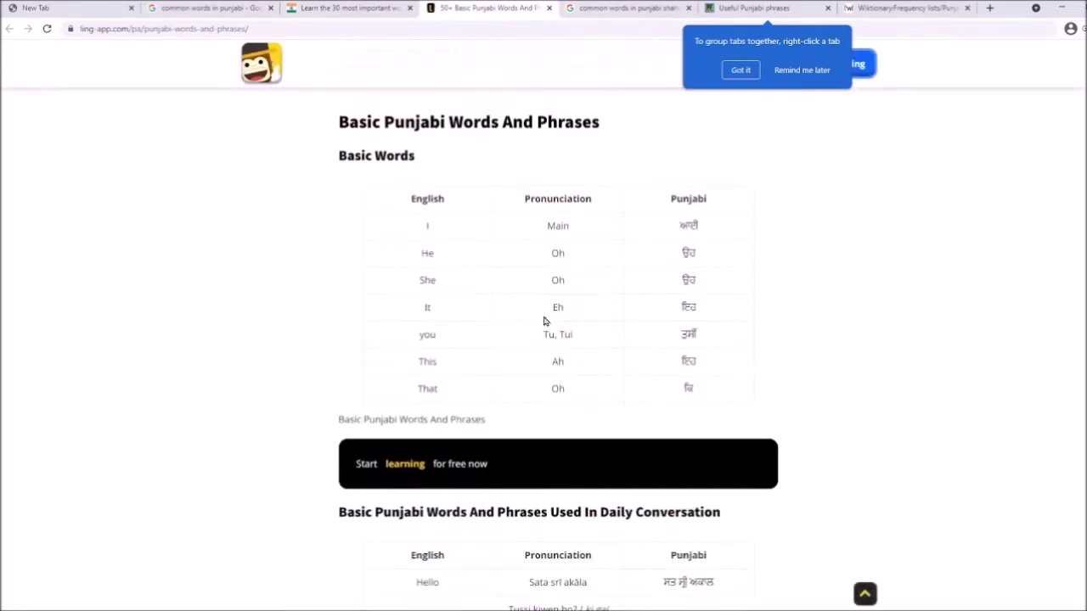
key("ctrl+plus")
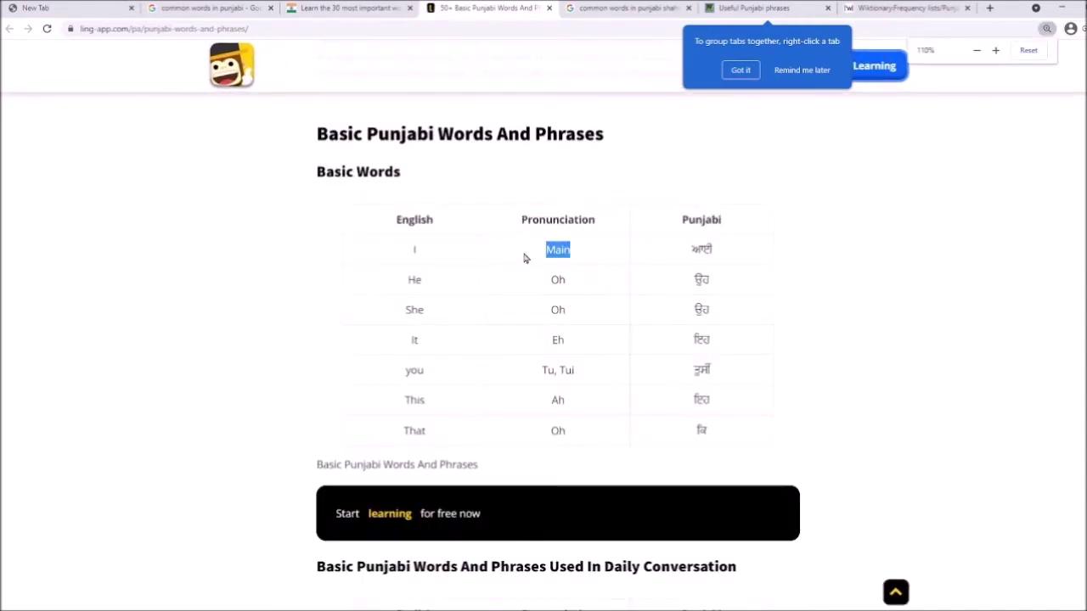
left_click_drag(722, 238, 671, 250)
left_click(689, 253)
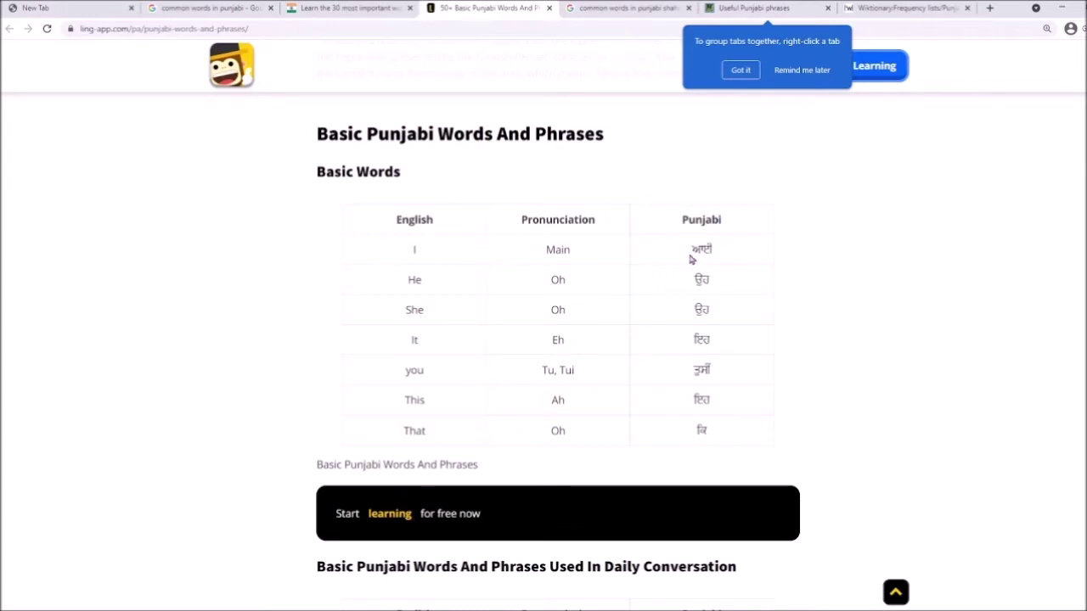
left_click_drag(690, 253, 721, 254)
Compare the Ling entry for "I" with the "Good night" script and transliteration on the 17 Minute Languages page.
left_click(353, 8)
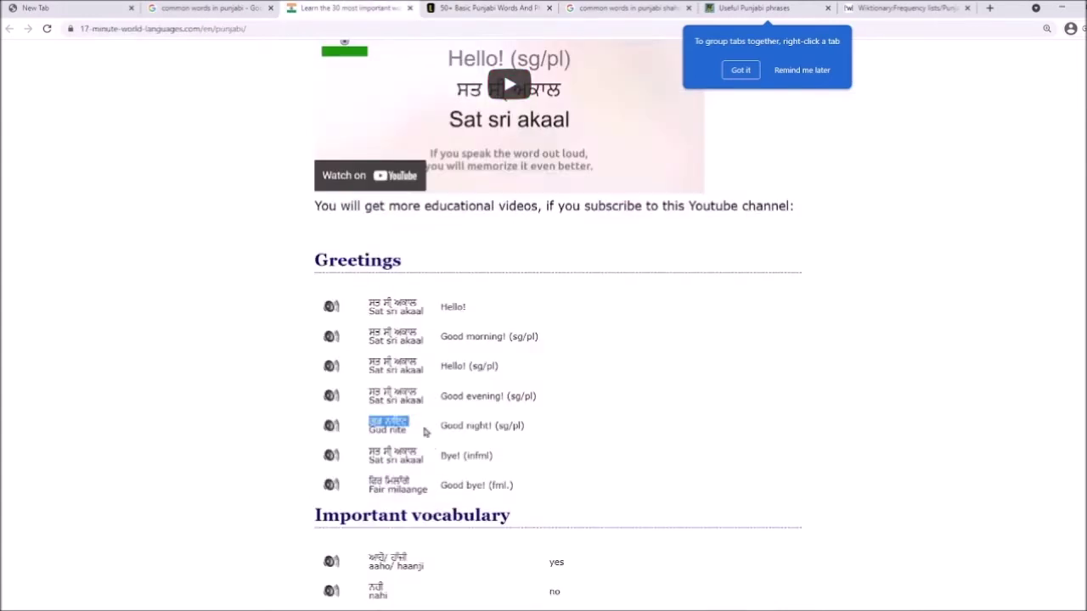
key("ctrl+plus")
scroll(425, 428, "down", 2)
key("ctrl+Tab")
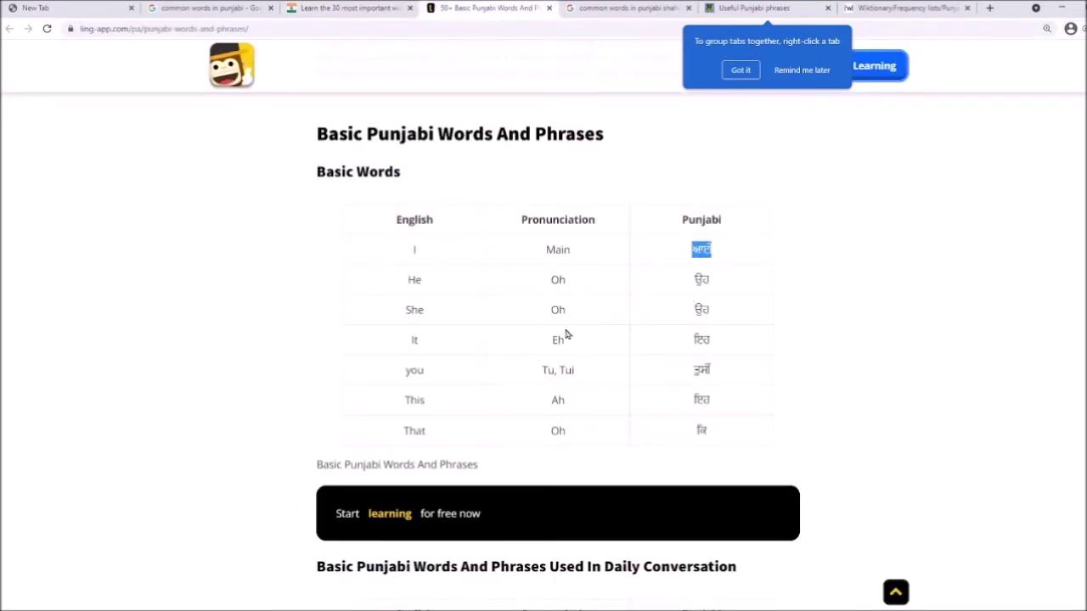
left_click(372, 6)
left_click(498, 7)
double_click(555, 248)
double_click(701, 249)
left_click(577, 393)
left_click(353, 7)
key("ctrl+plus")
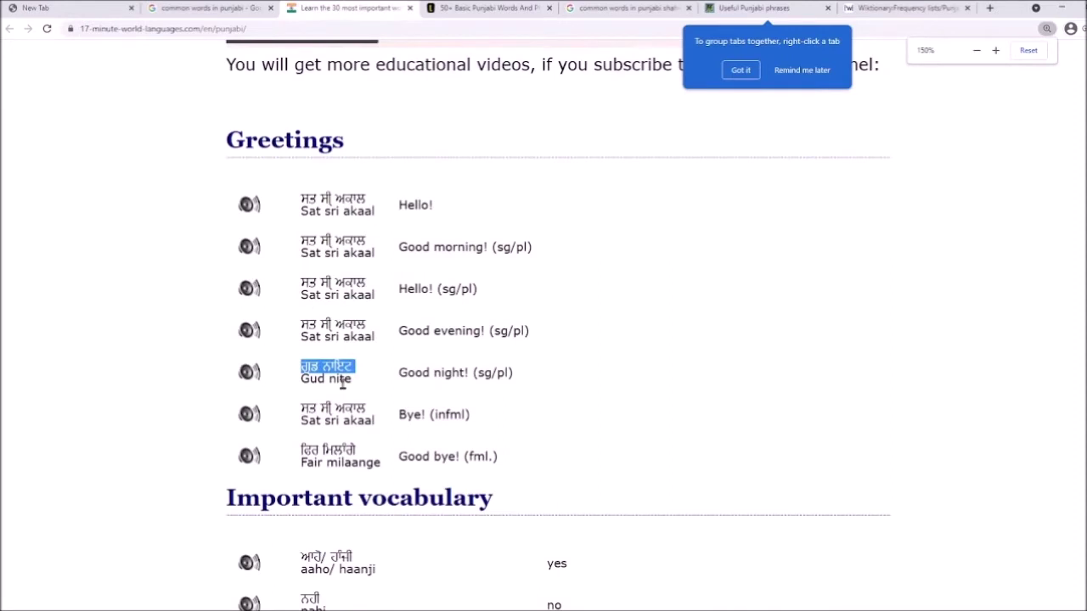
left_click_drag(304, 378, 365, 390)
left_click(350, 397)
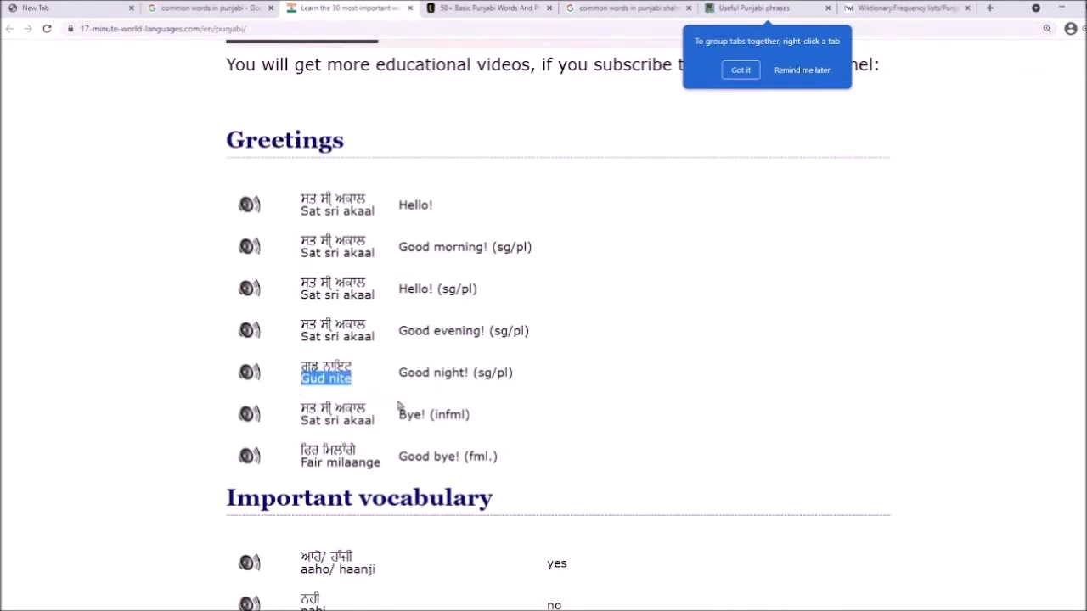
Copy the Gurmukhi word for "no" from the Important vocabulary list and switch to Anki.
scroll(400, 280, "down", 3)
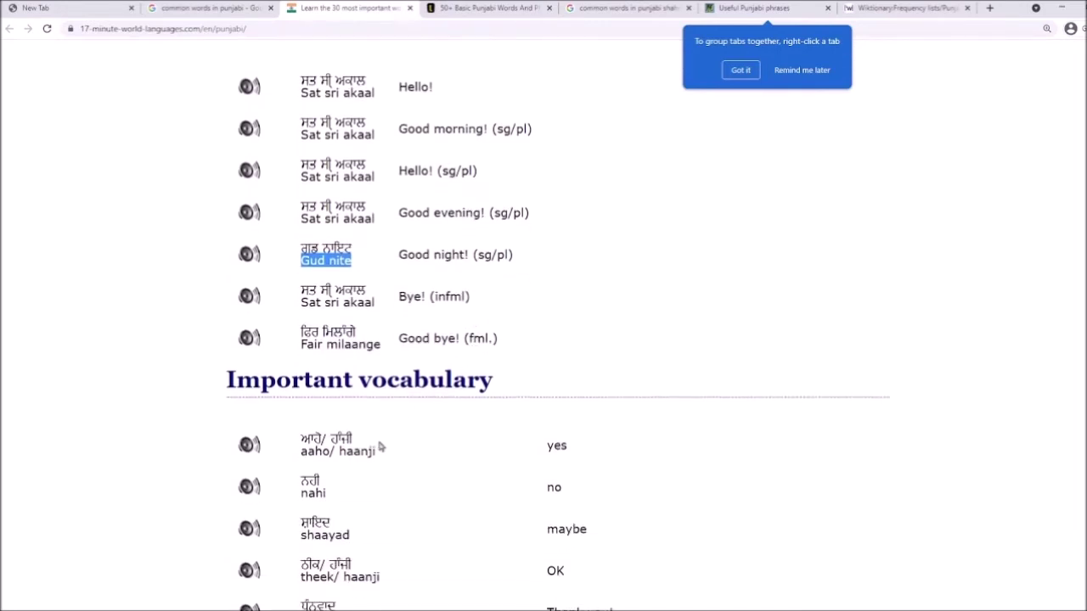
scroll(327, 399, "down", 1)
left_click(316, 310)
left_click_drag(300, 304, 317, 304)
right_click(315, 304)
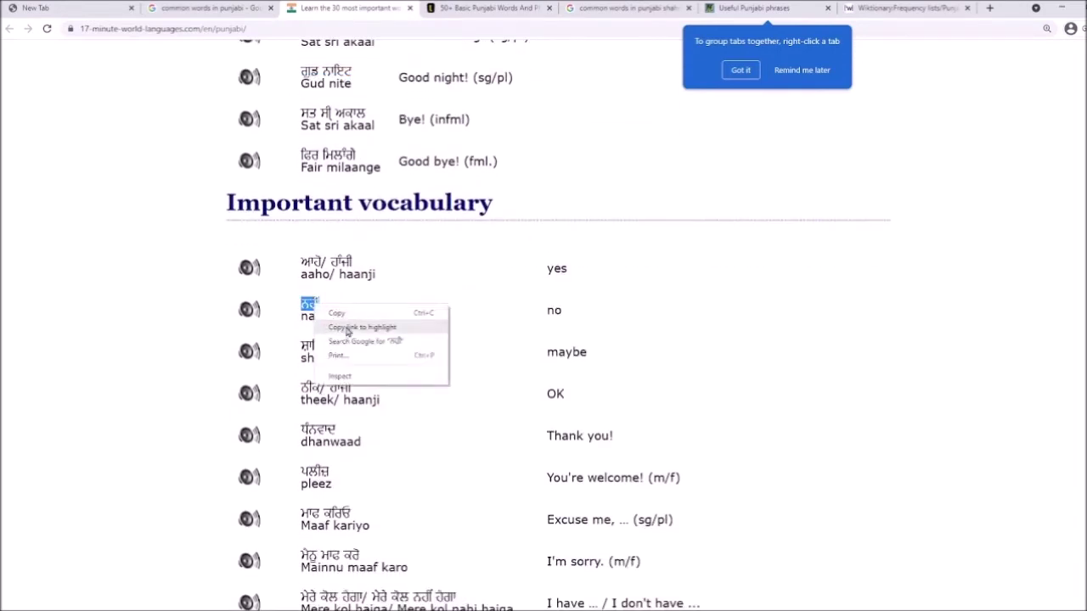
key("ctrl+minus")
right_click(351, 245)
left_click(374, 260)
left_click_drag(344, 239, 367, 251)
left_click(357, 248)
right_click(352, 242)
left_click(375, 255)
key("alt+Tab")
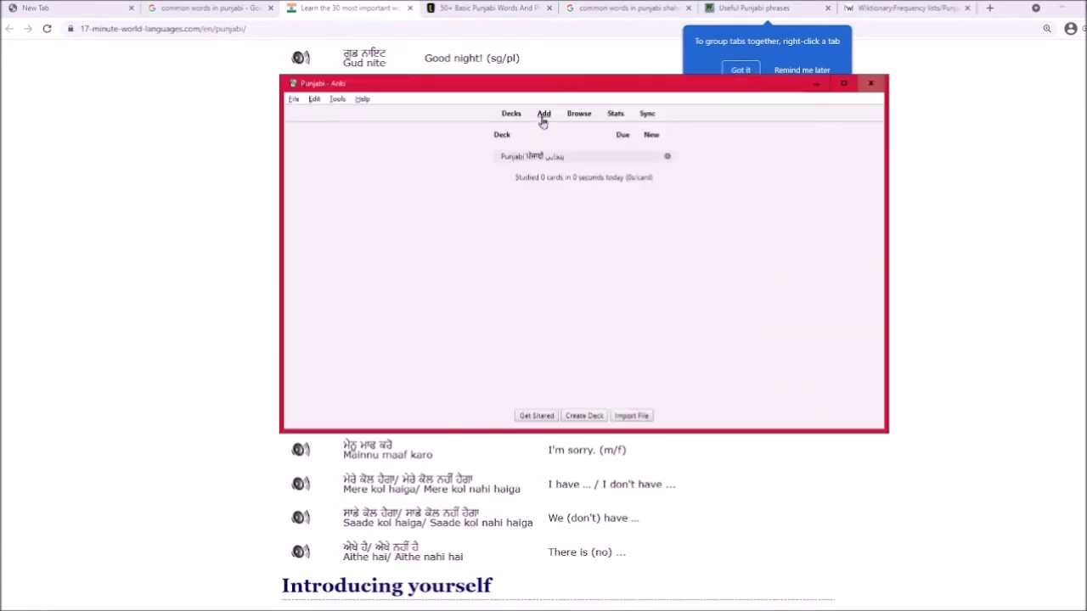
Start a new Basic card in the Punjabi deck and paste ਨਹੀ into its Front field.
left_click(542, 114)
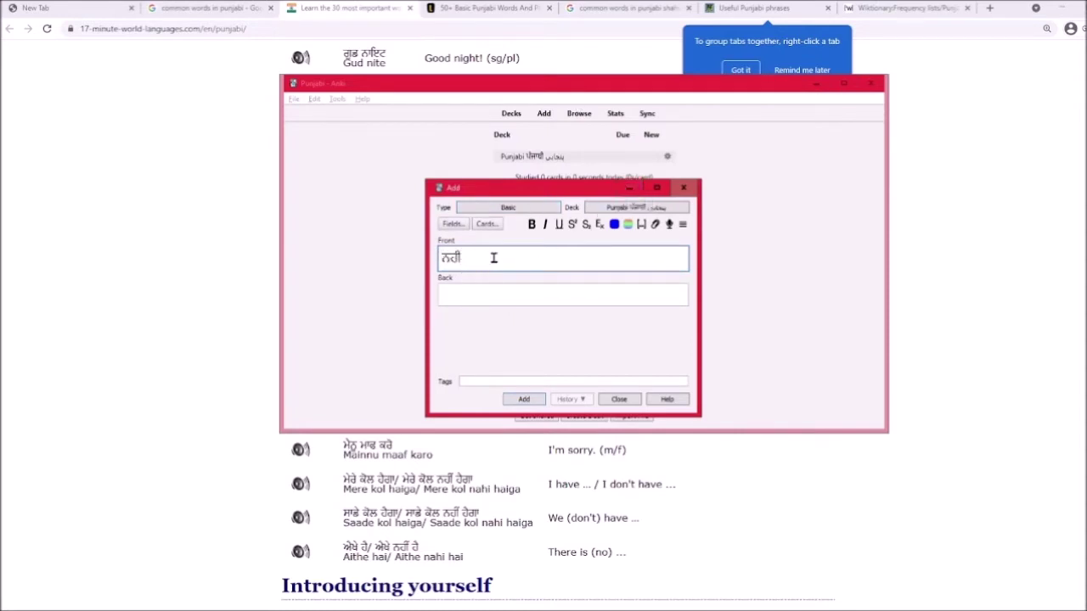
double_click(467, 256)
key("ctrl+v")
left_click(501, 257)
key("ctrl+a")
key("ctrl+i")
left_click(506, 258)
Copy "no" from the Important vocabulary list and paste it into the card's Back field.
left_click(500, 295)
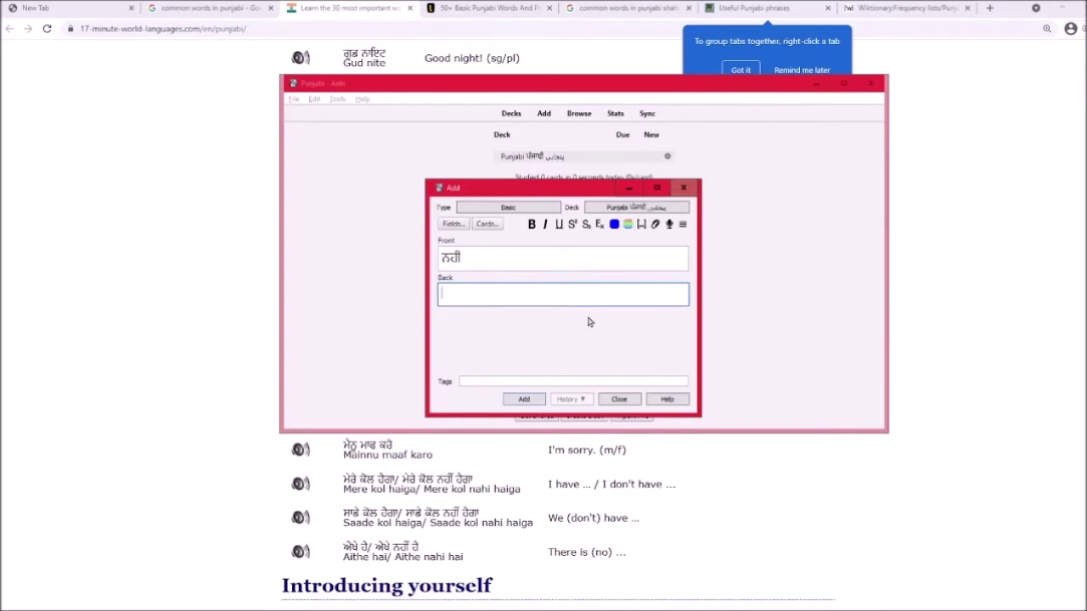
left_click(871, 550)
double_click(554, 246)
key("alt+Tab")
key("ctrl+v")
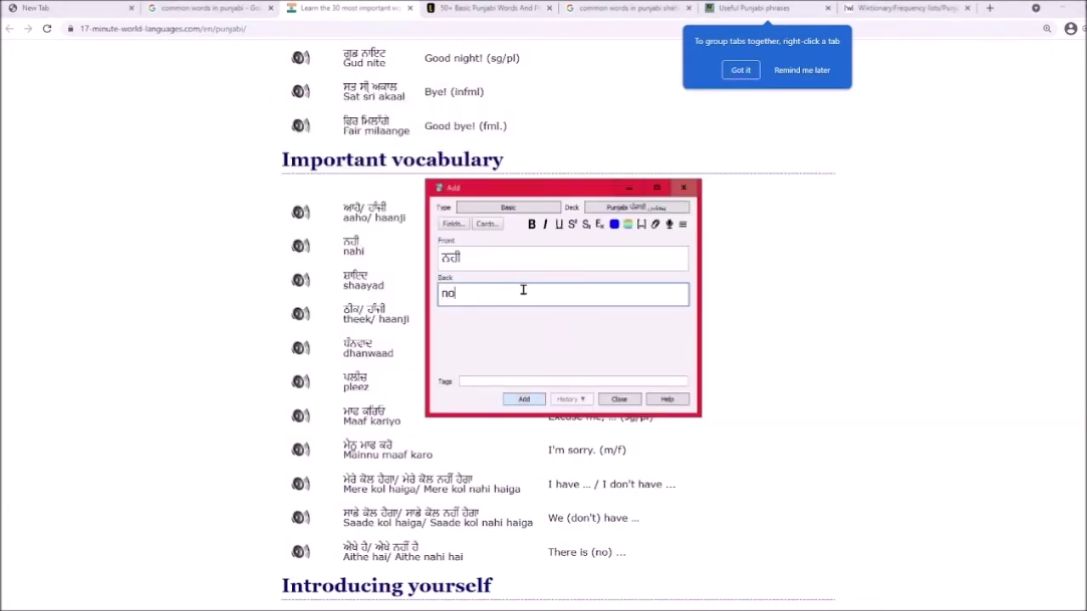
left_click(526, 259)
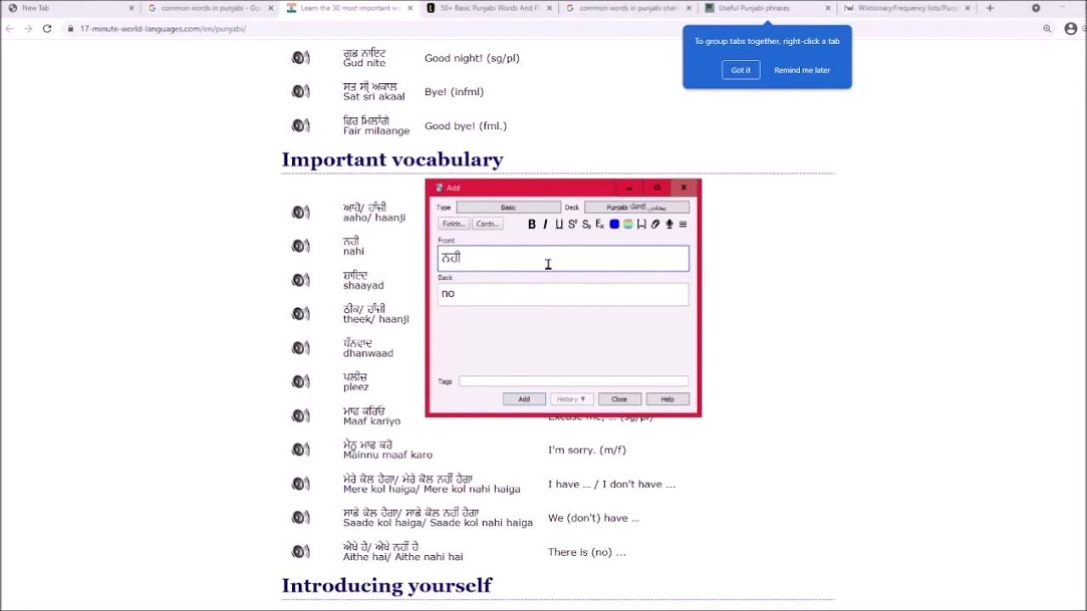
Examine the Basic note type's fields and how its front template's heading code shapes the card preview.
left_click(450, 224)
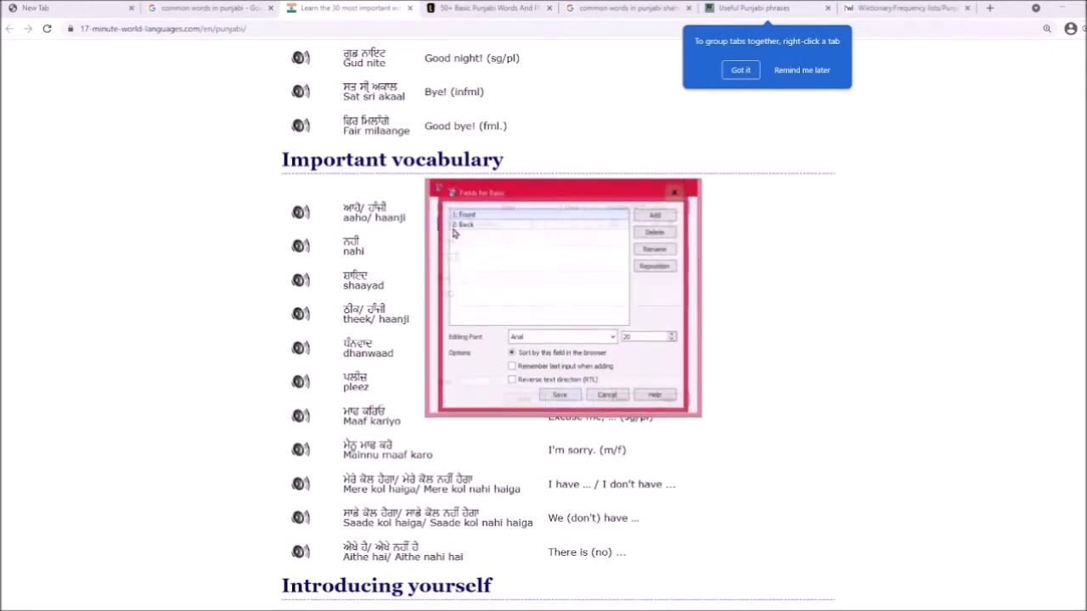
left_click(612, 394)
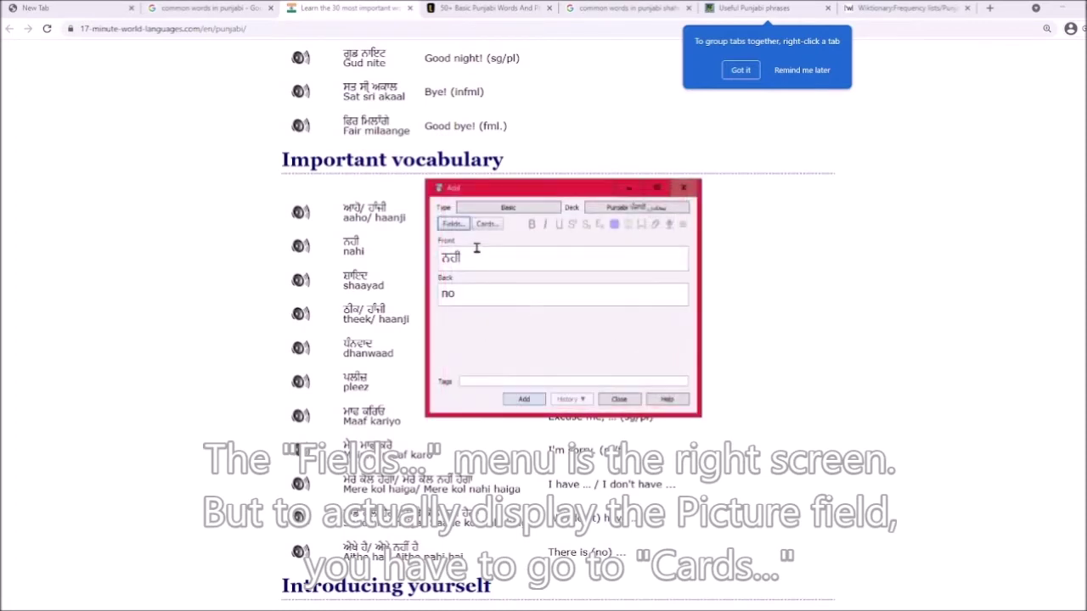
left_click(487, 224)
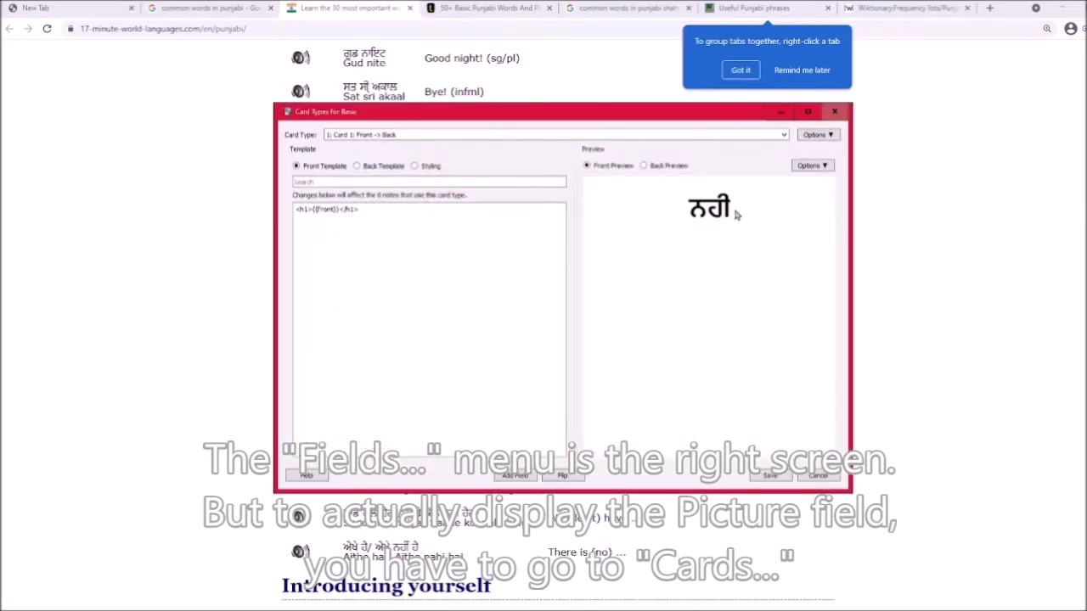
left_click_drag(759, 211, 677, 221)
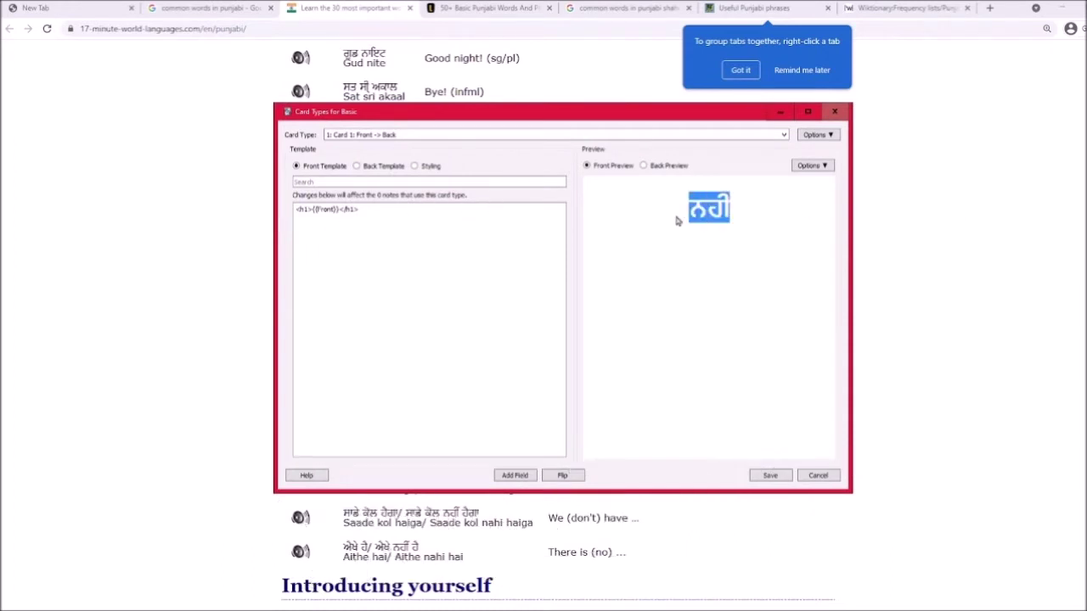
left_click_drag(339, 209, 354, 209)
left_click(352, 212)
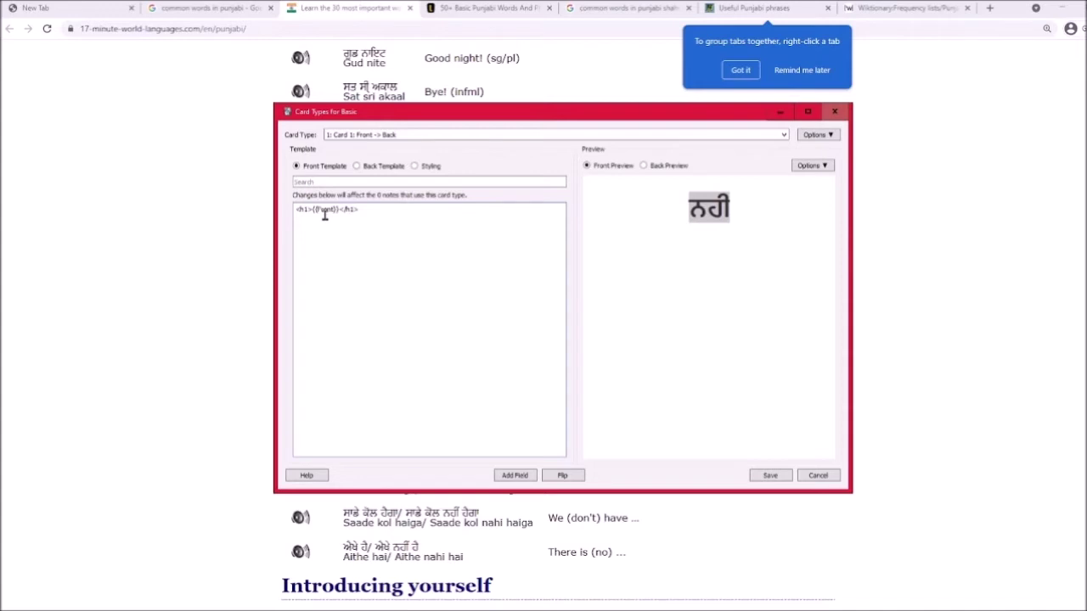
mouse_move(294, 219)
left_mouse_down()
mouse_move(306, 210)
mouse_move(291, 209)
left_mouse_up()
left_click(320, 224)
left_click_drag(337, 210, 303, 209)
left_click(316, 219)
key("alt+Tab")
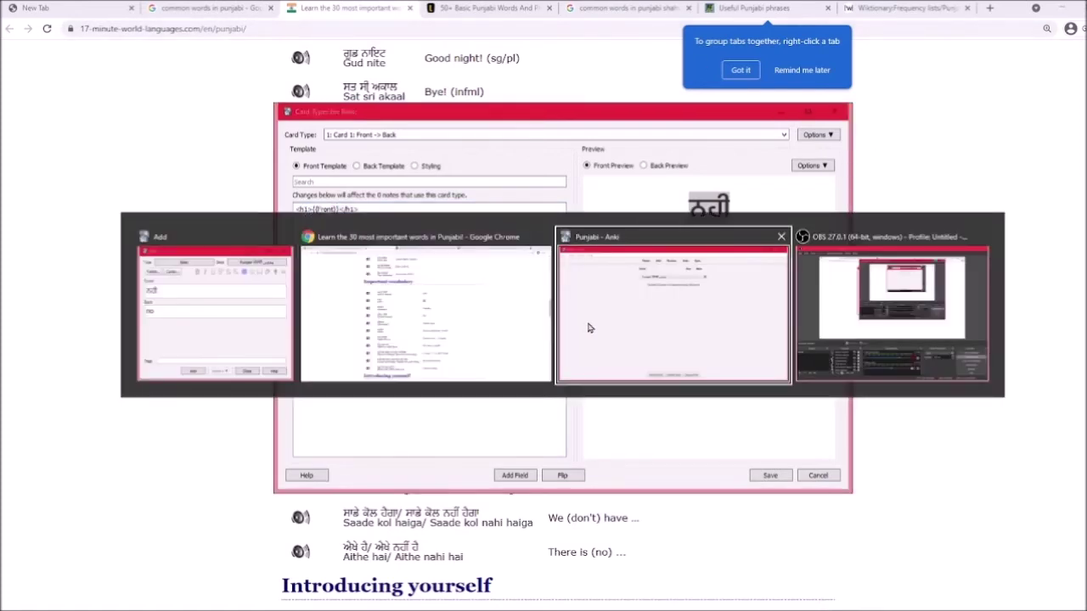
left_click(425, 315)
key("alt+Tab")
key("alt+Tab")
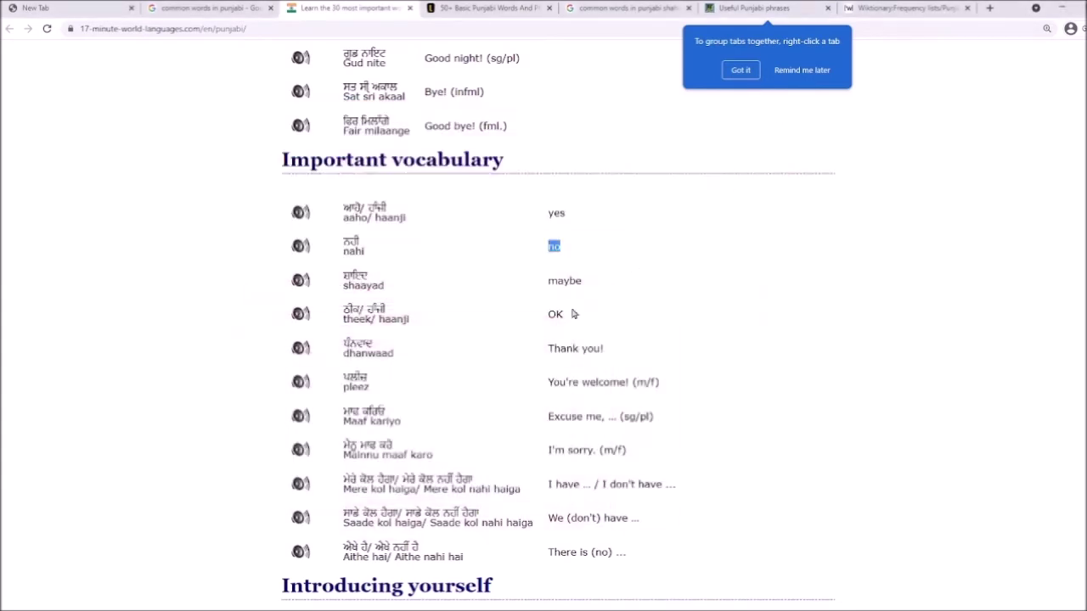
key("alt+Tab")
left_click(836, 111)
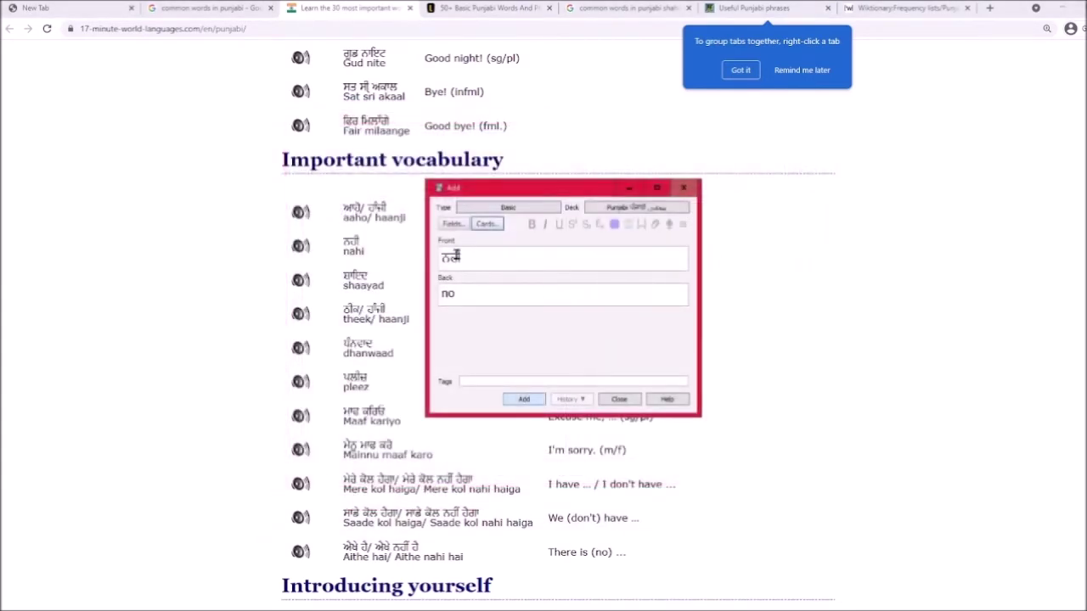
Examine the Basic note type's back template and how its heading code displays the answer in the preview.
left_click(488, 224)
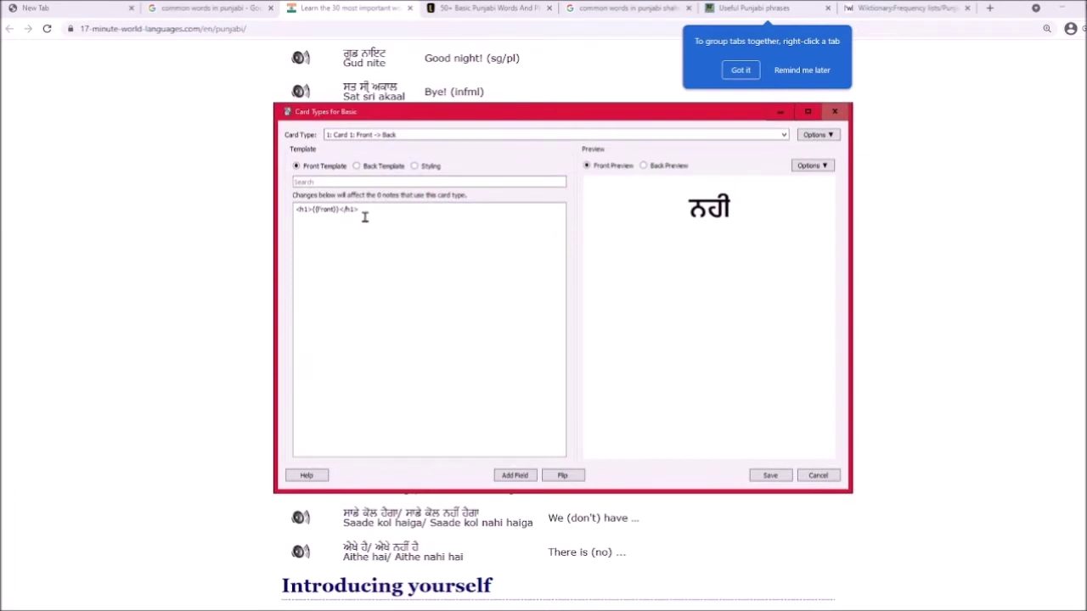
left_click(369, 168)
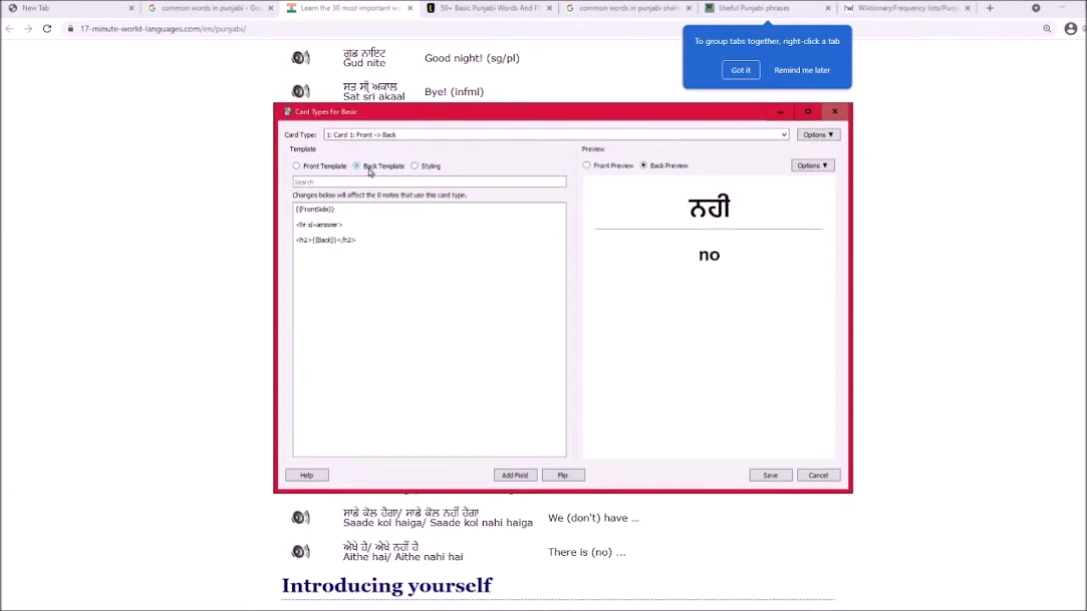
left_click(334, 239)
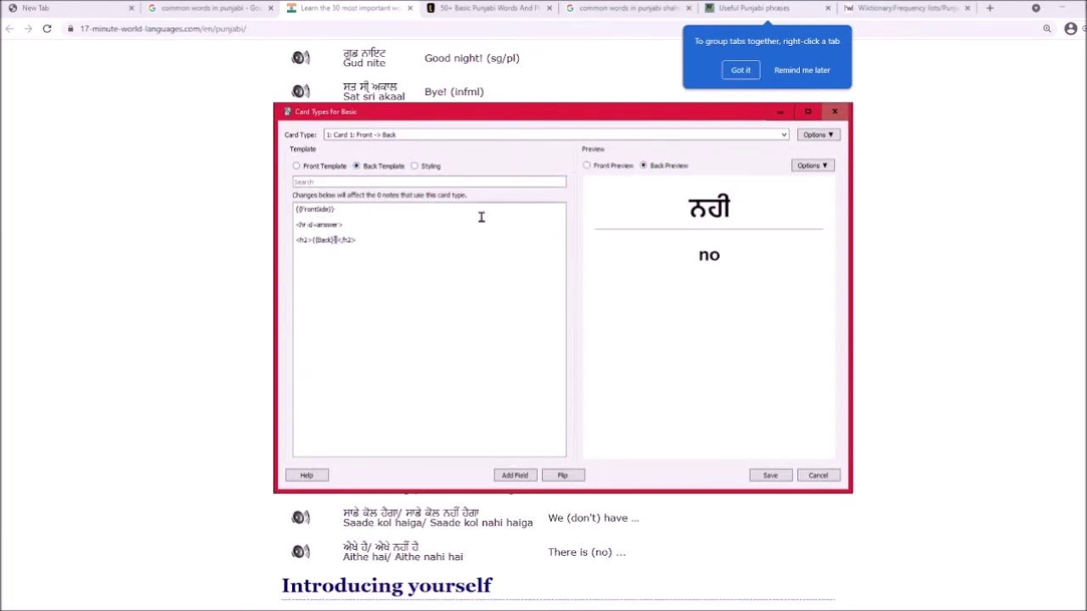
double_click(710, 255)
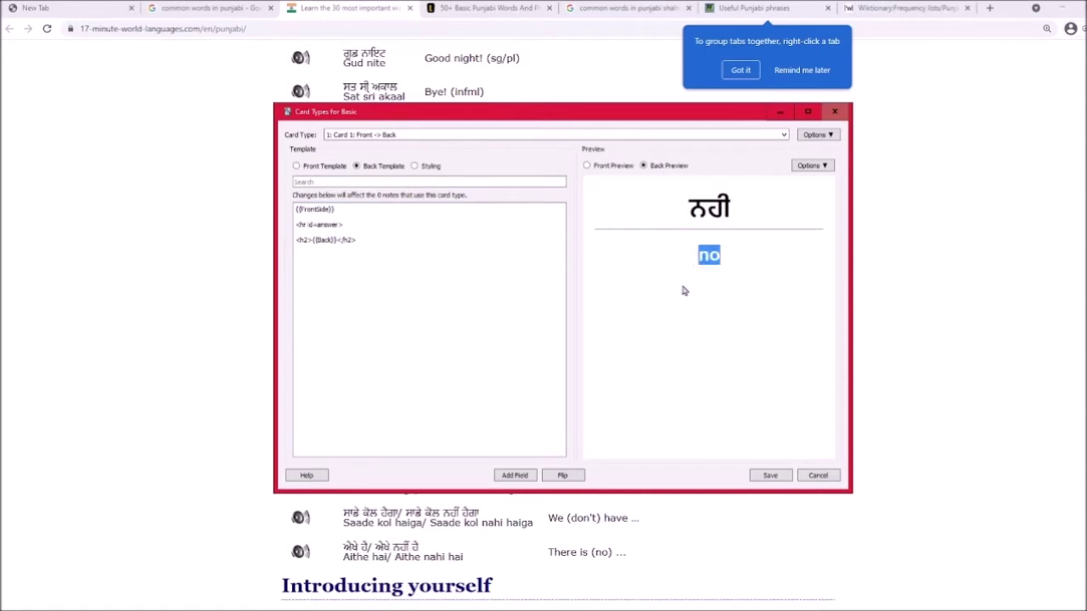
left_click(355, 240)
left_click(339, 167)
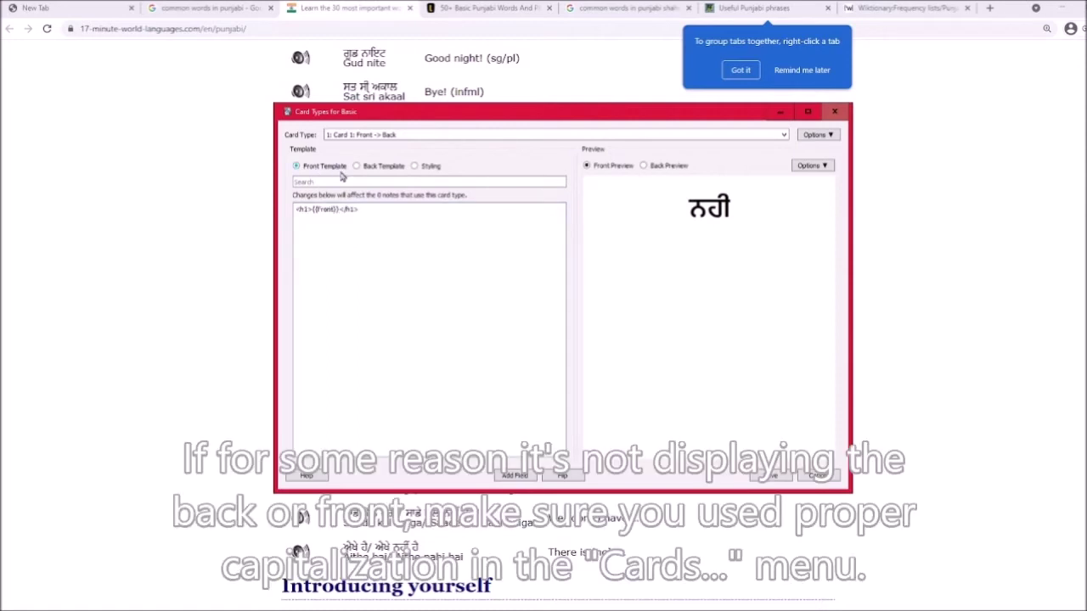
left_click(834, 112)
Try to show a picture on the card by adding {{picture}} below the Front field in the front template.
left_click(487, 223)
type("{{}}")
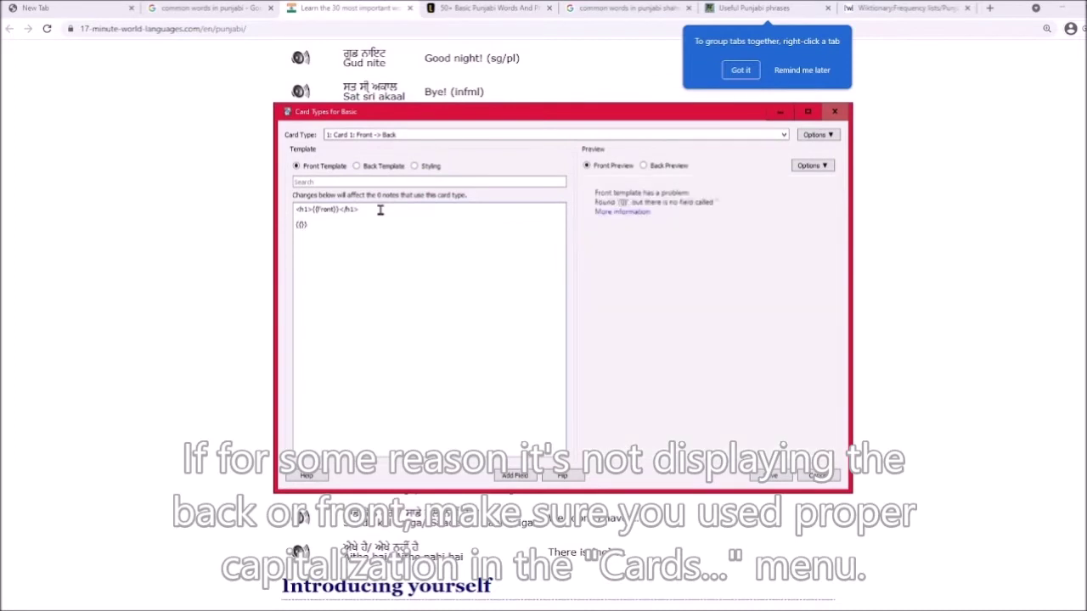
type("picture")
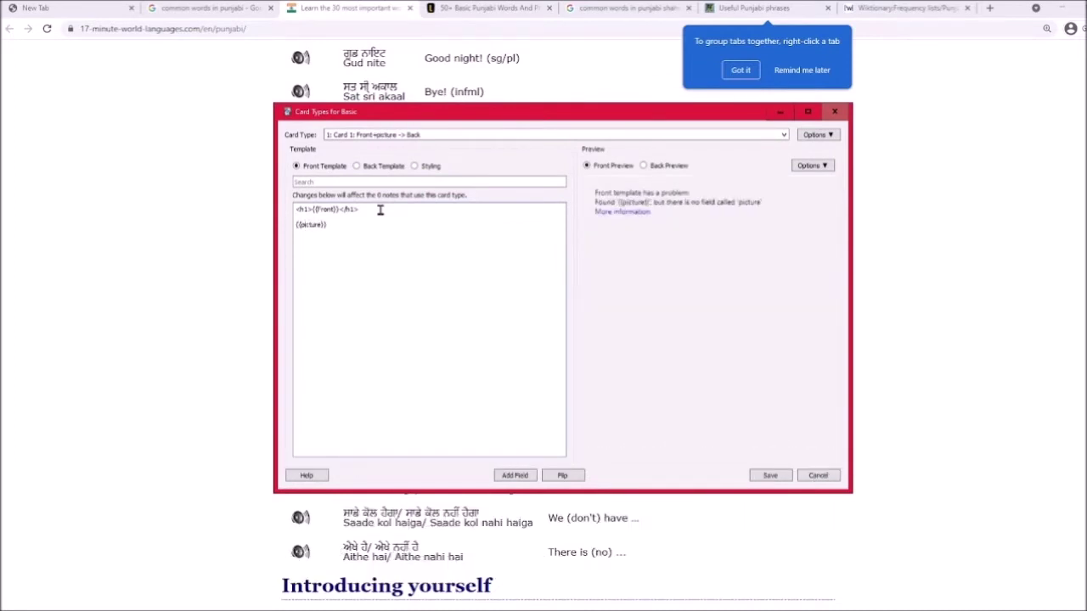
left_click_drag(758, 201, 595, 202)
left_click(487, 241)
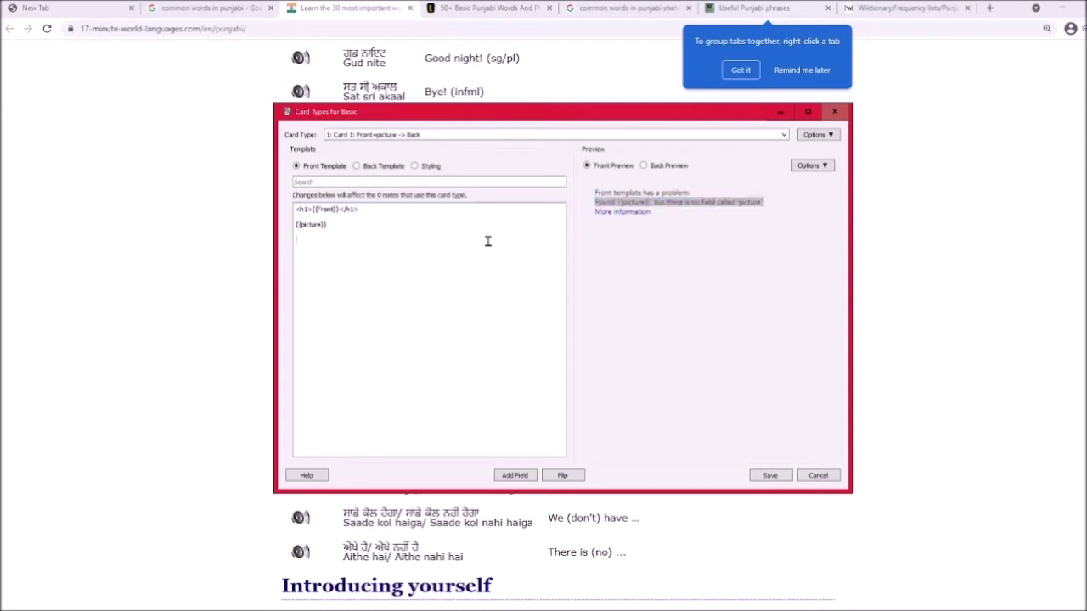
Remove the {{picture}} reference from the front template and leave the card types without saving.
key("BackSpace")
key("BackSpace")
key("BackSpace")
key("BackSpace")
key("BackSpace")
key("BackSpace")
key("BackSpace")
key("BackSpace")
key("BackSpace")
key("BackSpace")
key("BackSpace")
key("BackSpace")
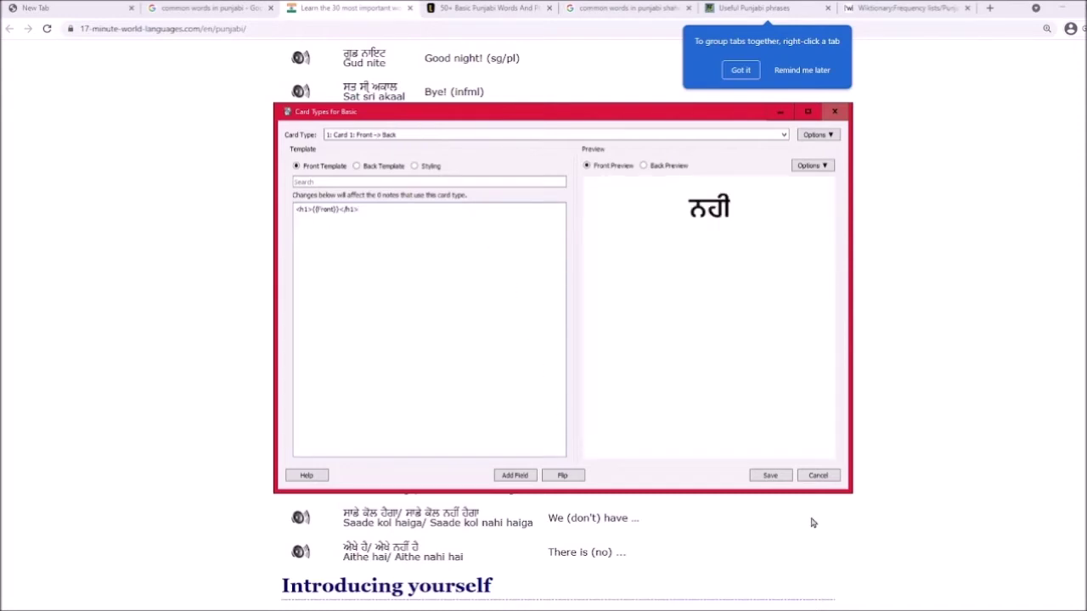
left_click(818, 475)
left_click(533, 316)
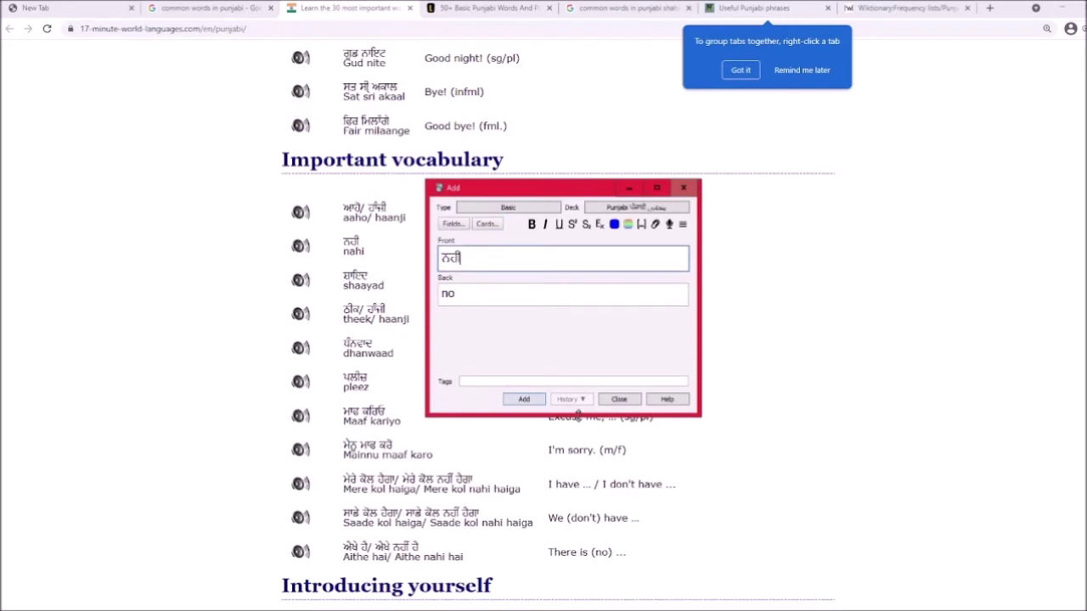
Review the Basic note type's field list and the heading code in its front and back templates.
left_click(453, 225)
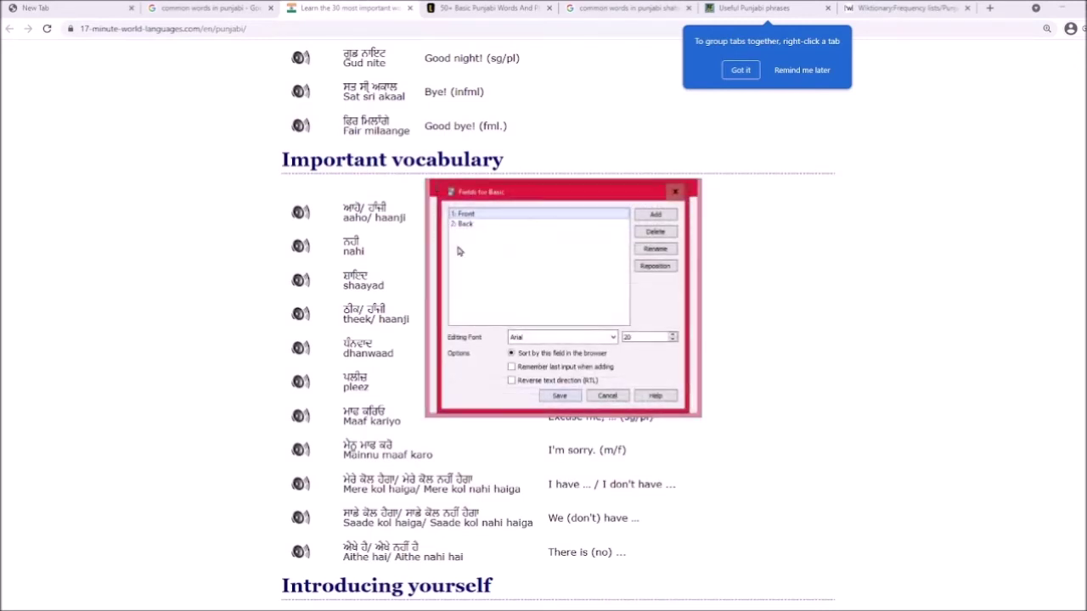
left_click(675, 190)
left_click(482, 225)
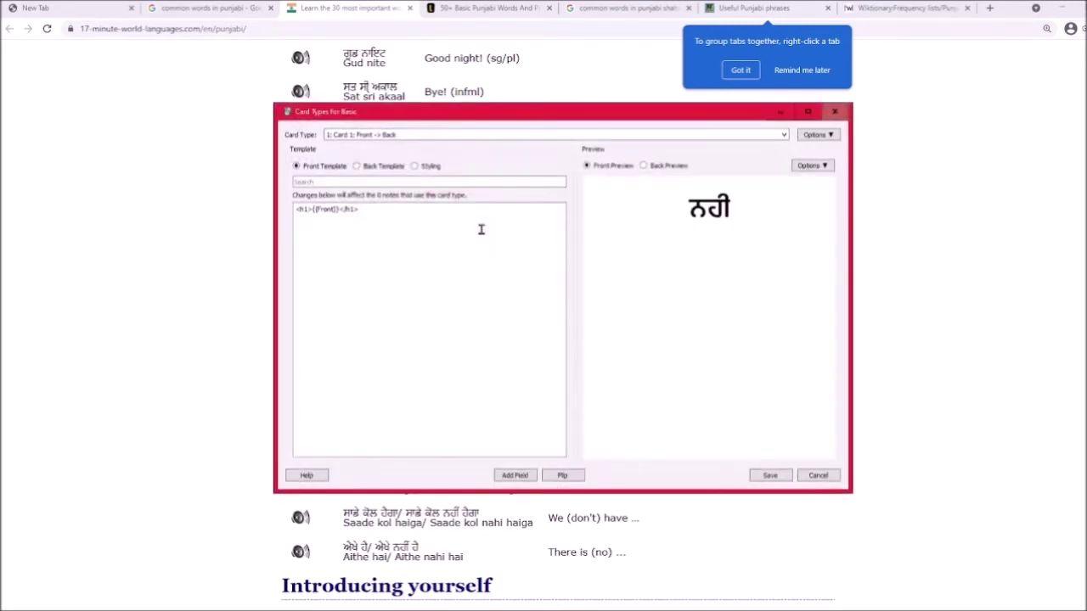
left_click_drag(402, 209, 295, 211)
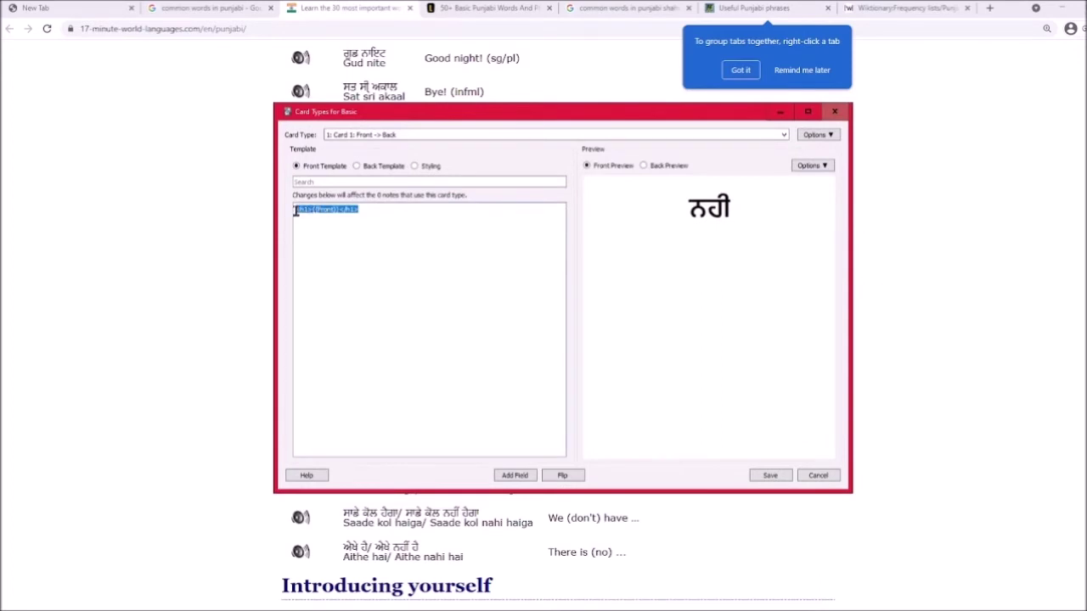
left_click(368, 172)
left_click_drag(358, 240, 297, 243)
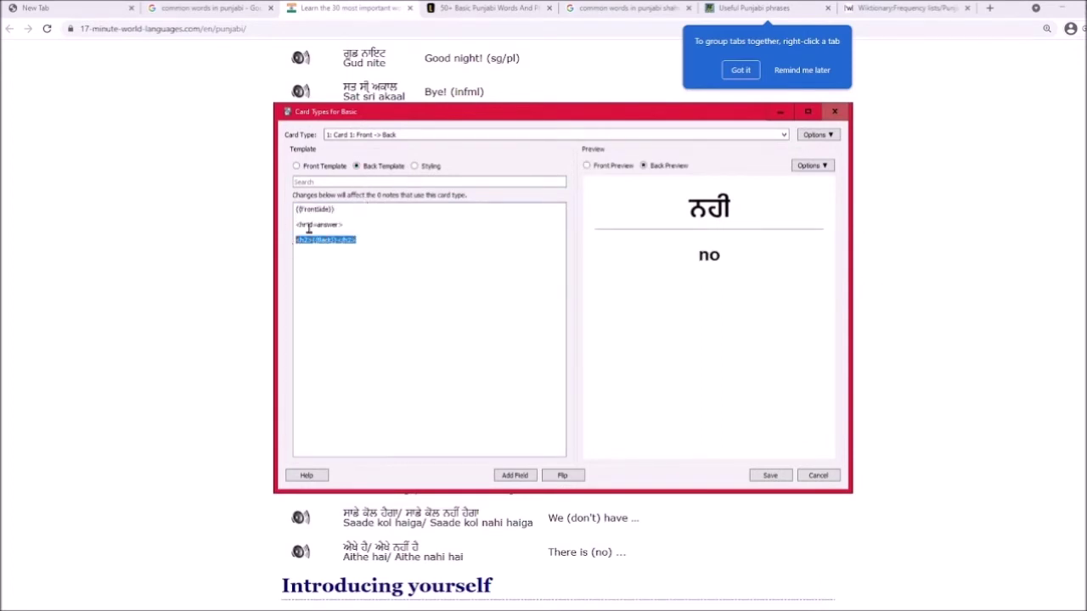
left_click(341, 168)
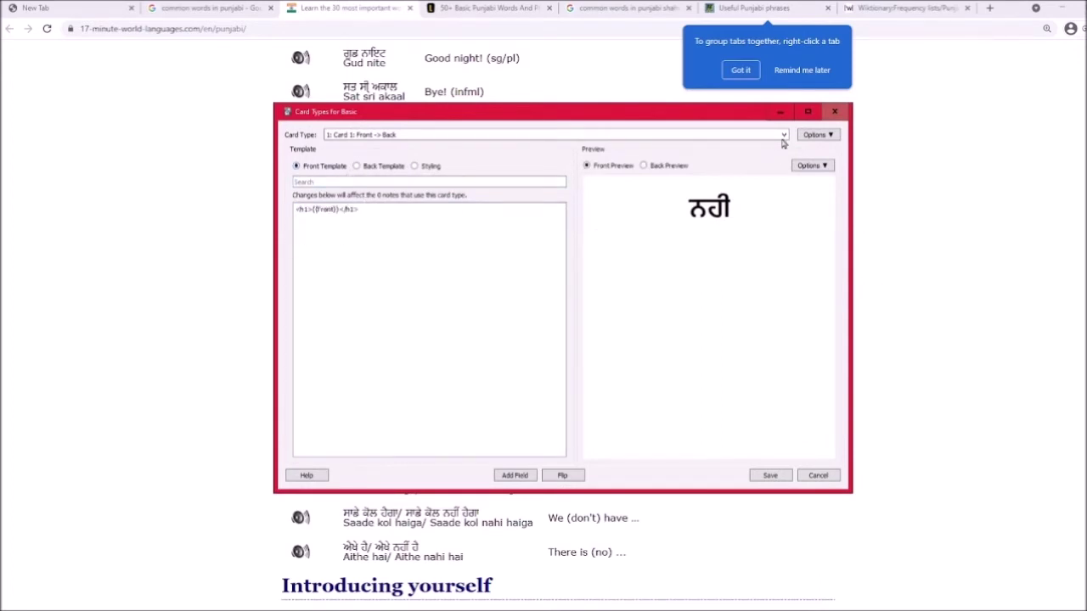
left_click(833, 113)
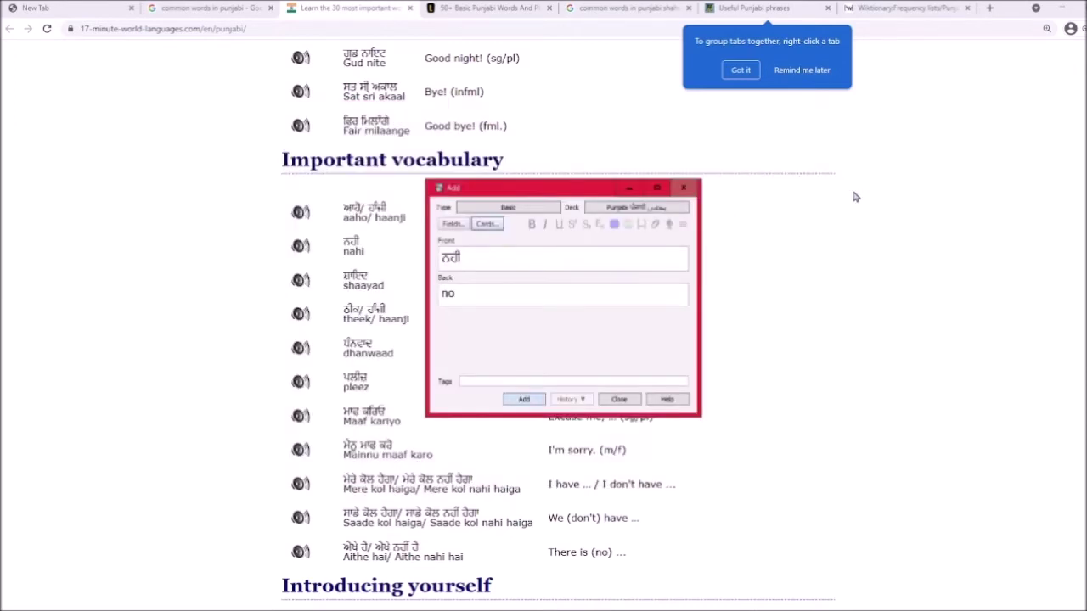
Add the finished ਨਹੀ / no card to the Punjabi deck and finish adding cards.
left_click(525, 408)
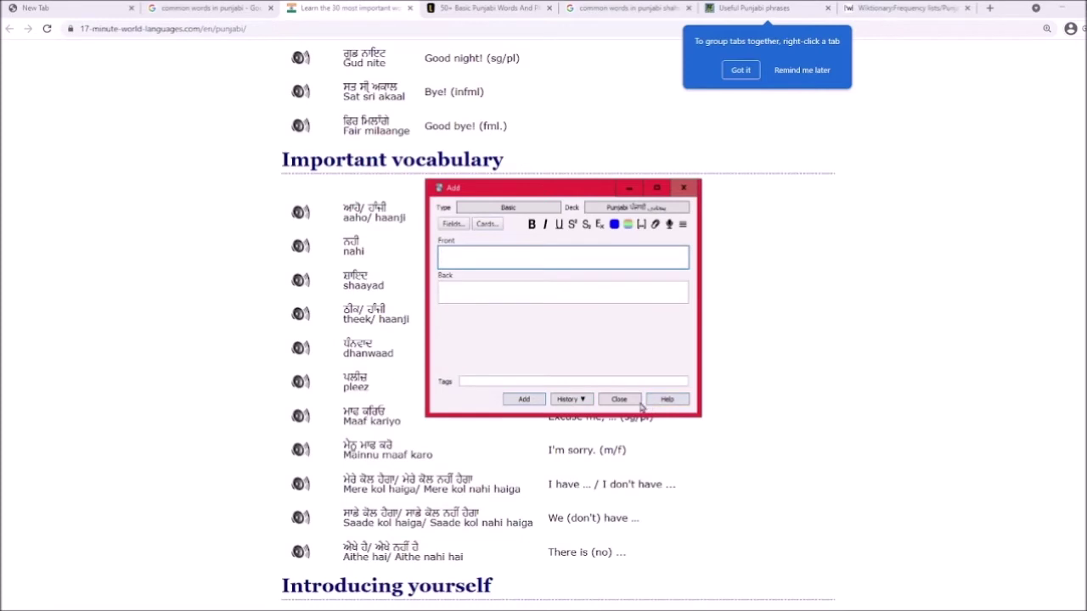
left_click(684, 188)
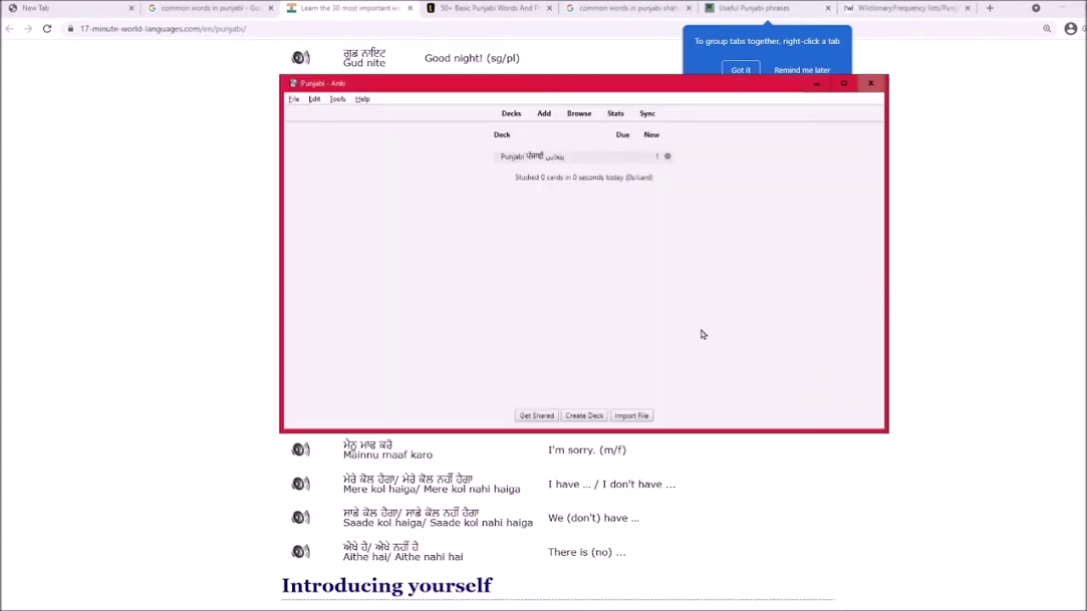
Study the Punjabi deck's new card, reveal its answer and compare the Punjabi word with its English meaning.
left_click(529, 156)
left_click(628, 184)
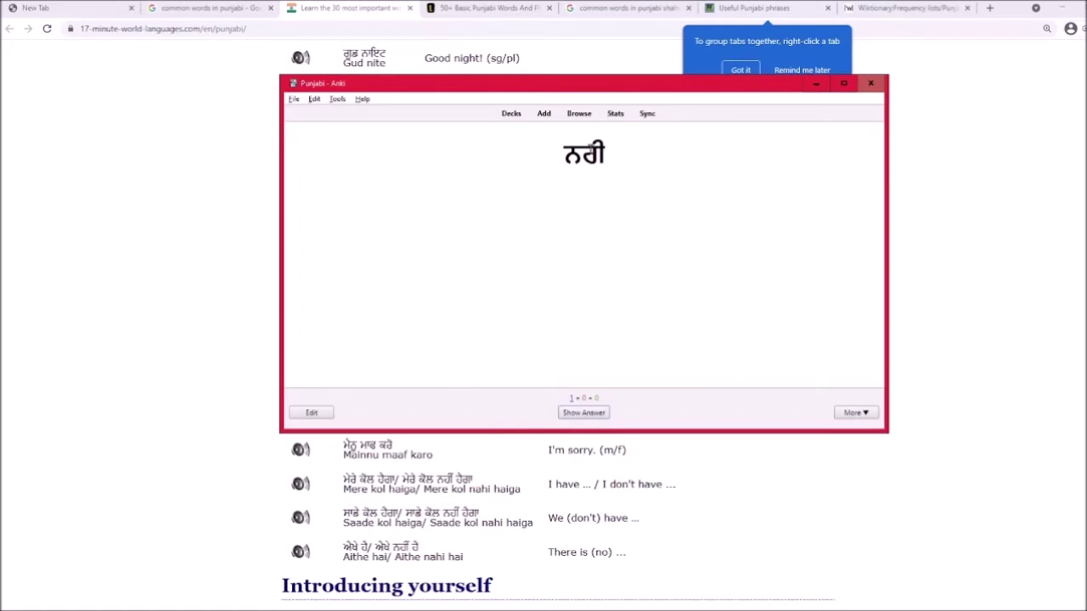
left_click_drag(582, 161, 553, 173)
left_click(613, 252)
left_click(604, 414)
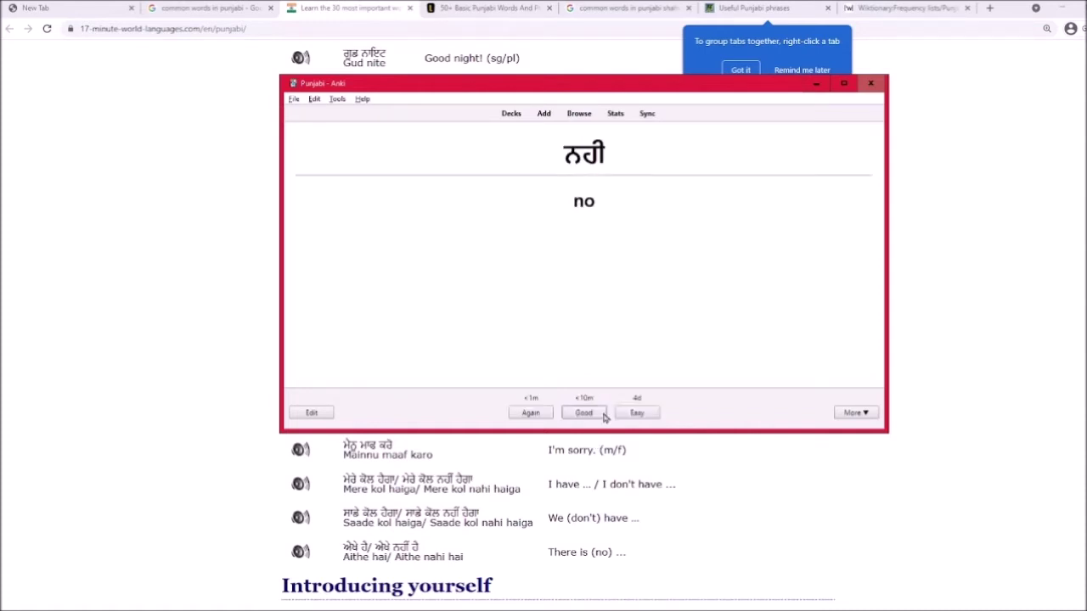
left_click_drag(565, 212, 621, 209)
left_click(624, 249)
mouse_move(564, 160)
left_mouse_down()
mouse_move(636, 162)
mouse_move(549, 182)
mouse_move(567, 158)
left_mouse_up()
left_click(634, 160)
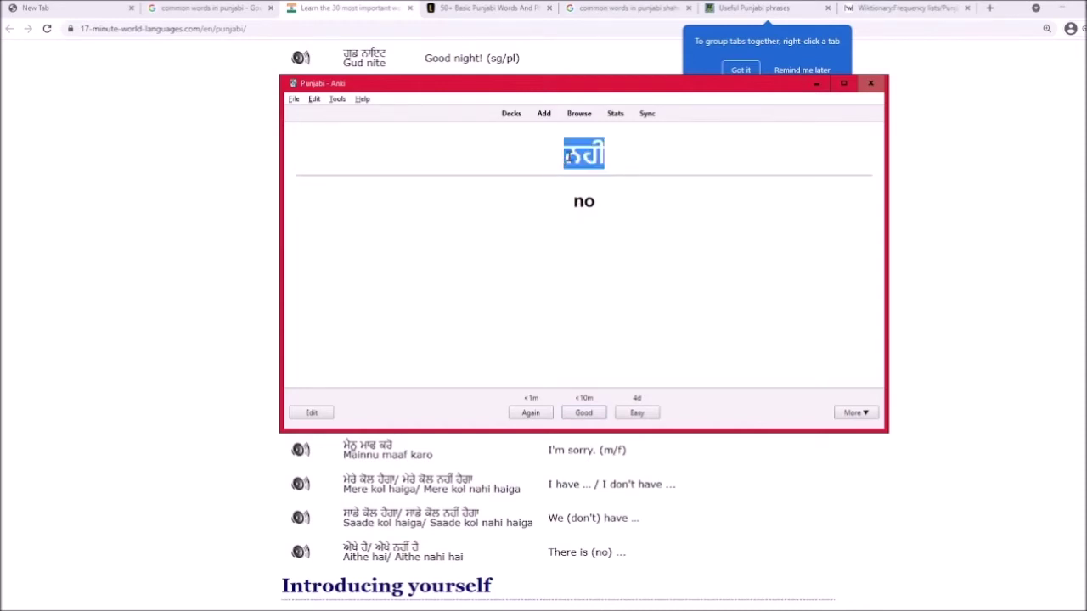
left_click(563, 175)
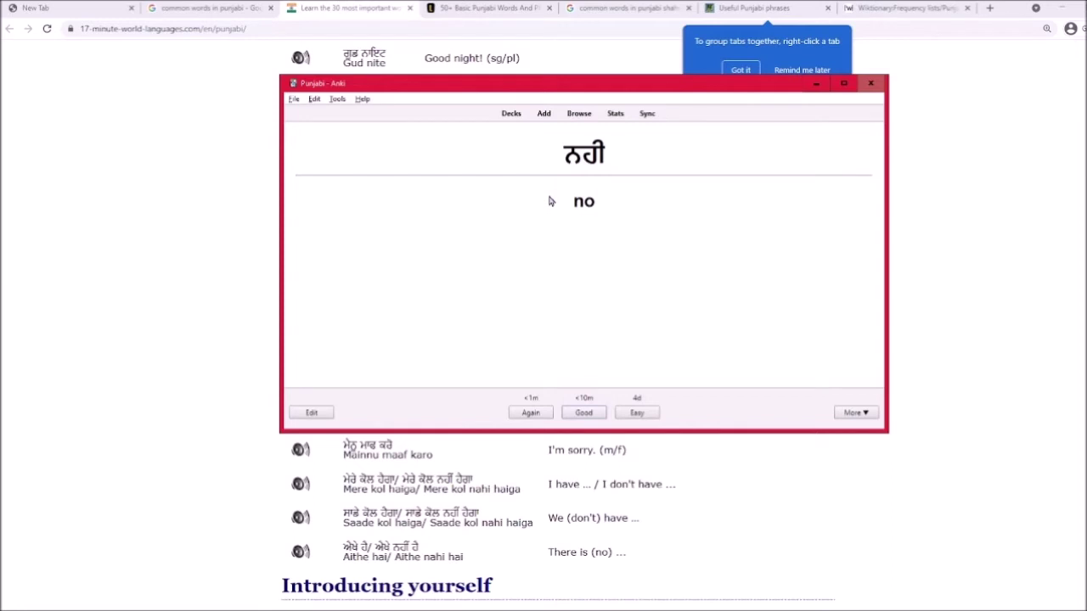
Highlight the transliteration "Mainnu maaf karo" for "I'm sorry" on the web page and return to Anki.
left_click(550, 451)
left_click_drag(433, 458, 343, 457)
right_click(423, 461)
key("Escape")
left_click(550, 488)
key("alt+Tab")
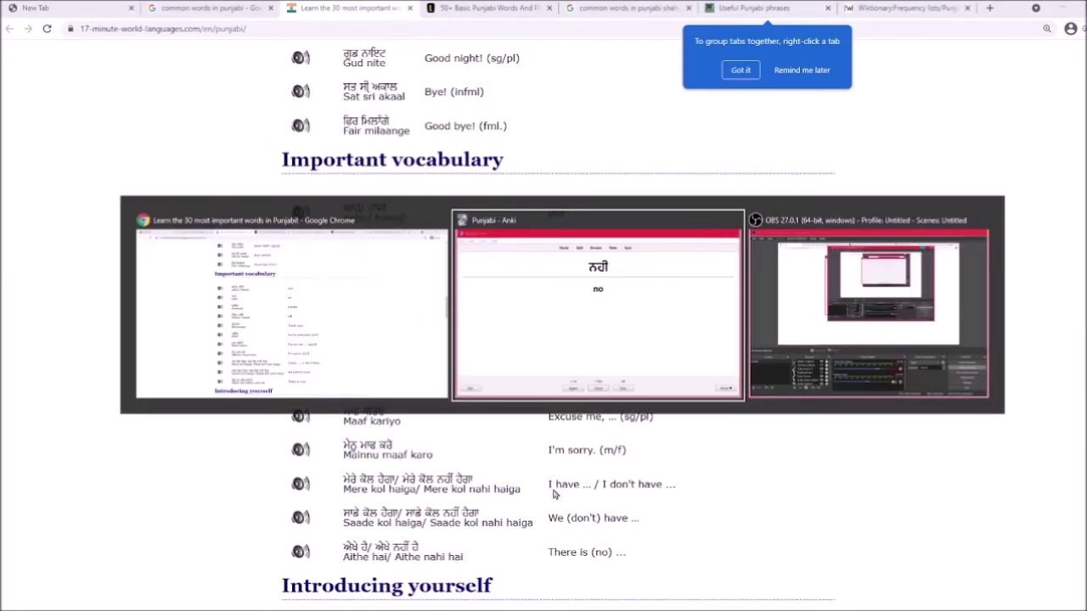
Return to the Anki window and examine the Punjabi word ਨਹੀ on the revealed card.
left_click(546, 449)
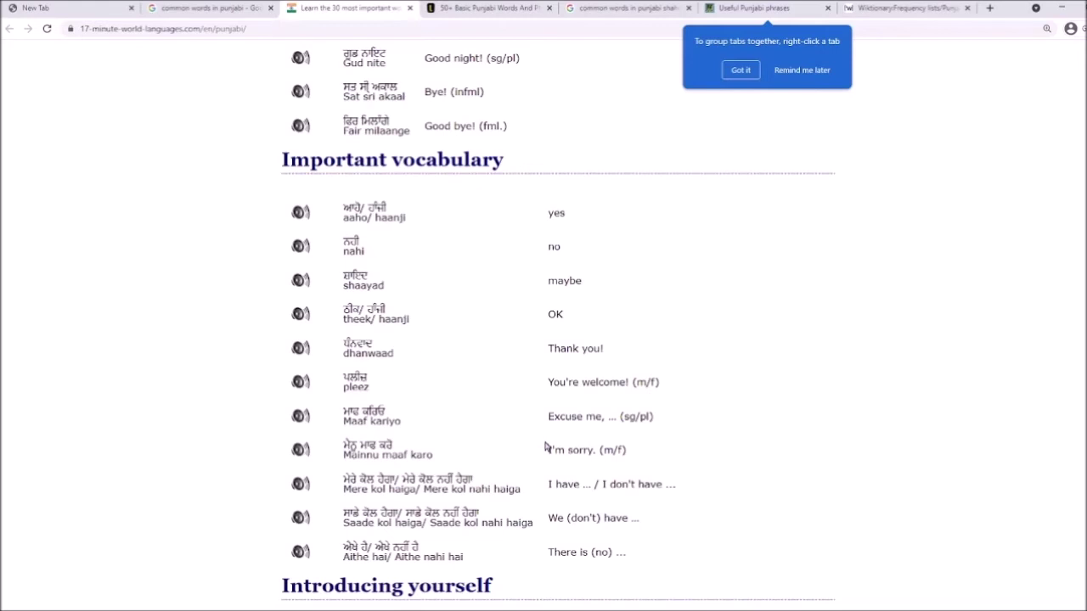
key("alt+Tab")
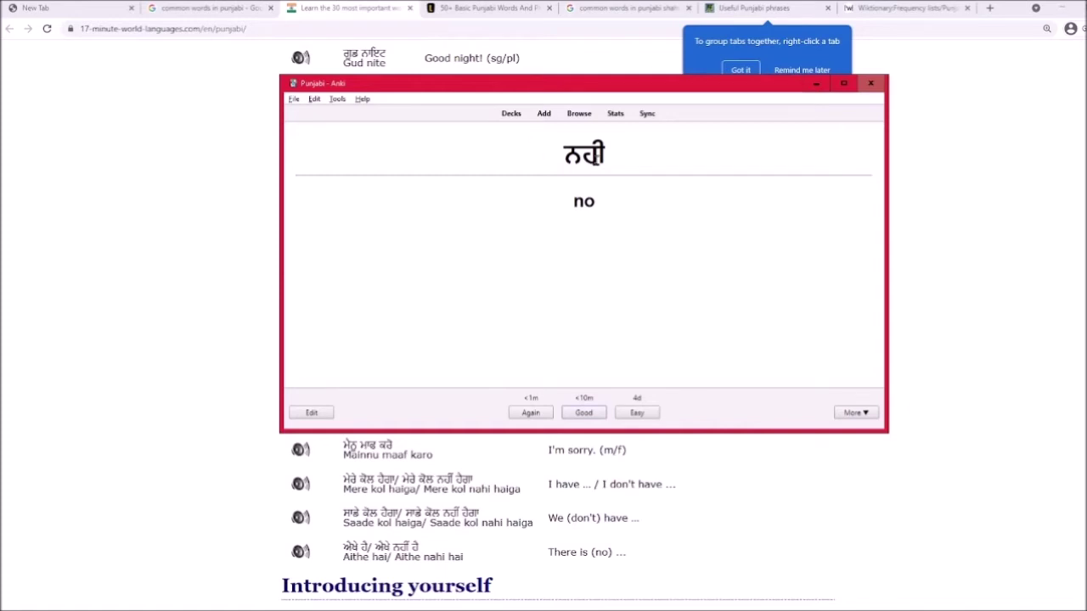
left_click_drag(616, 160, 517, 161)
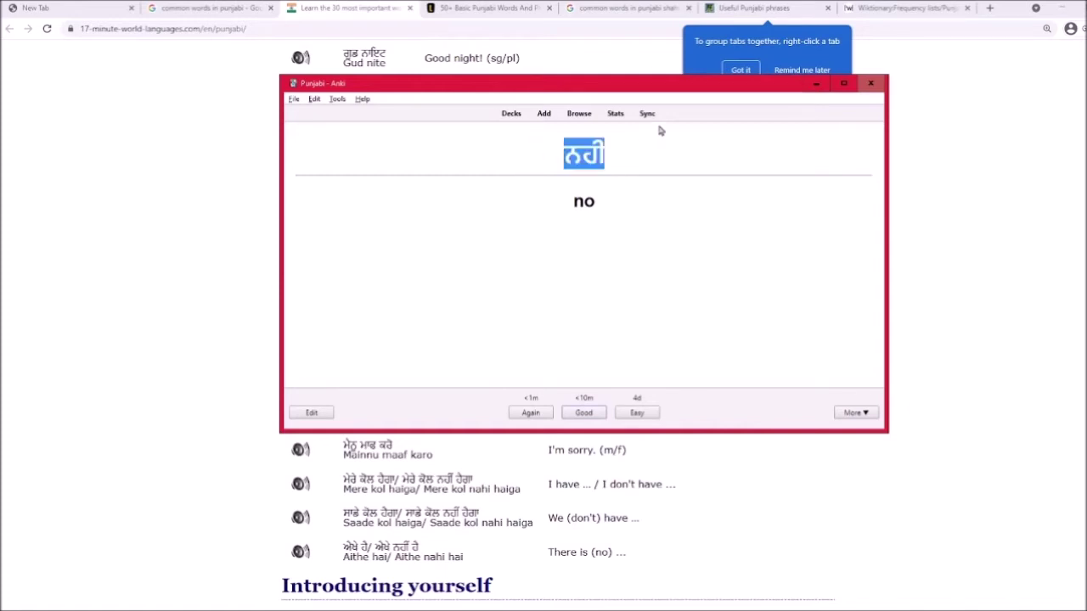
left_click(639, 157)
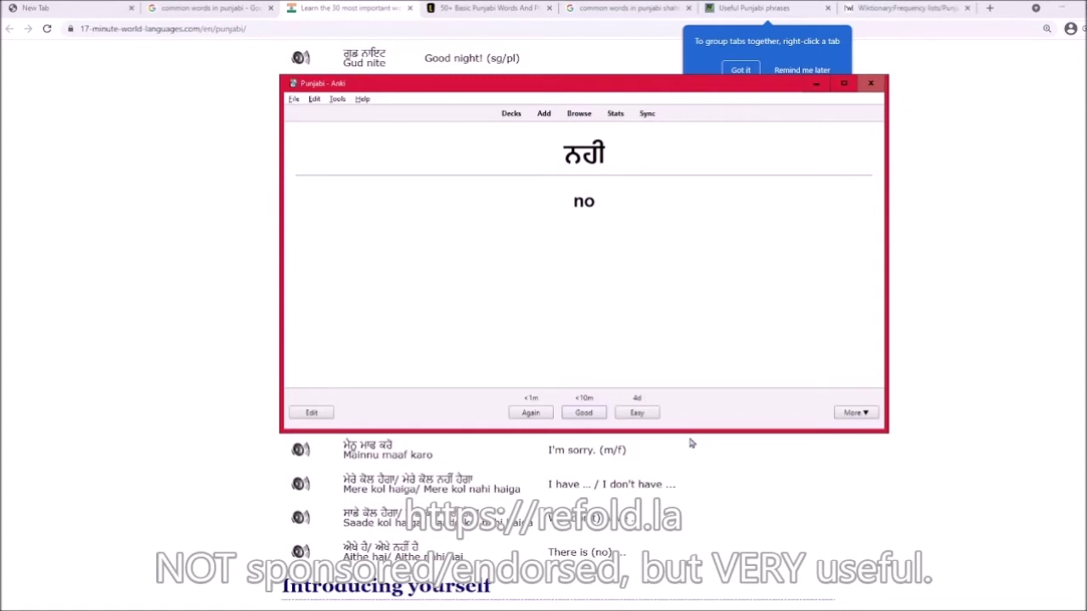
Go back to the deck list, look over the Punjabi deck's card counts and start studying the deck.
left_click(511, 114)
left_click(537, 157)
left_click(511, 113)
left_click(537, 157)
left_click(645, 181)
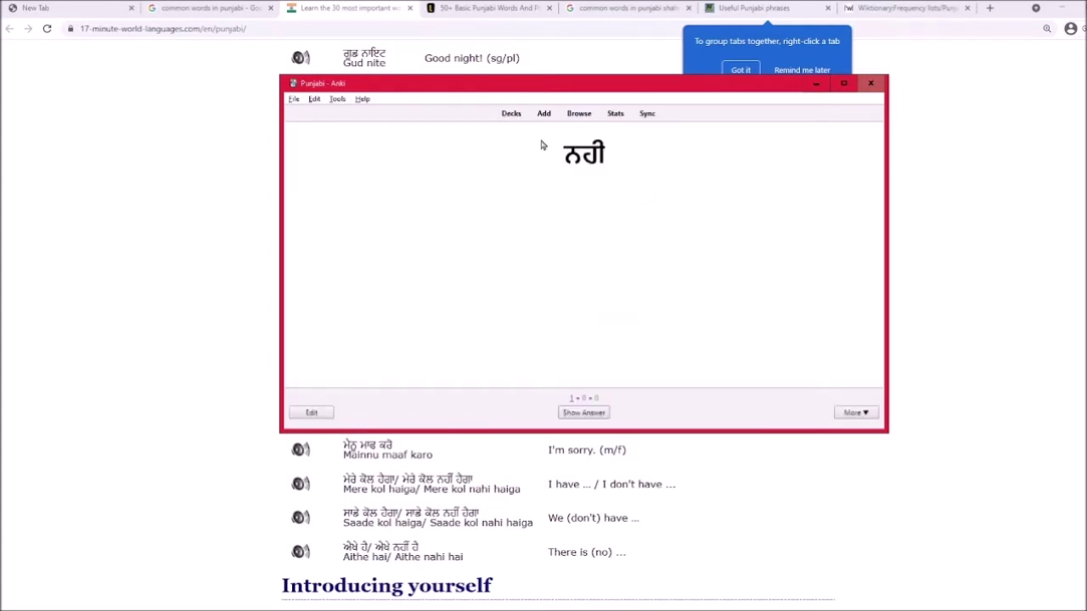
left_click(511, 114)
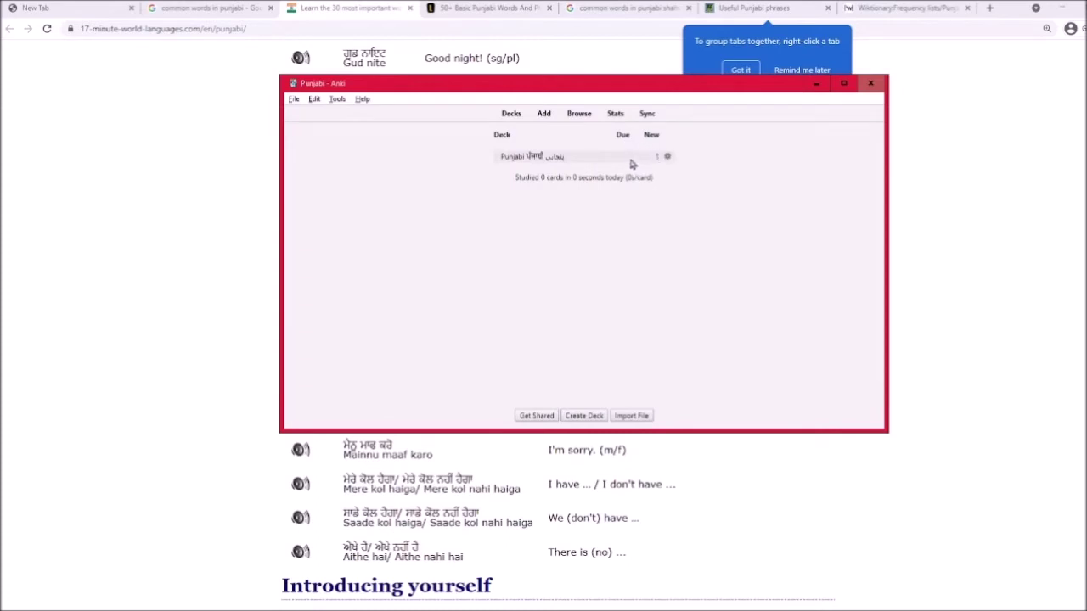
left_click(561, 163)
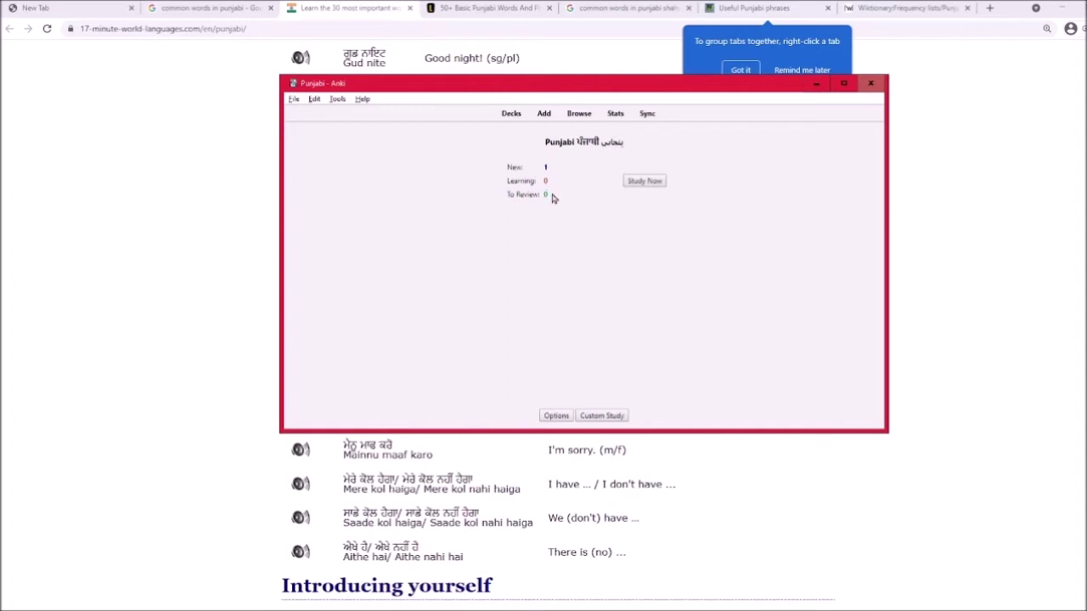
left_click(663, 184)
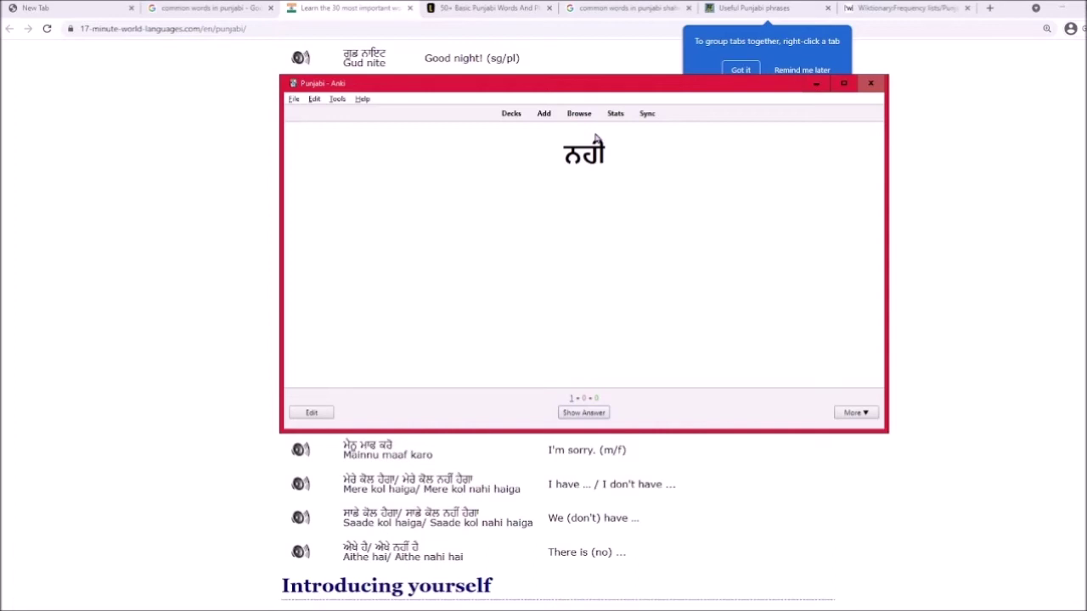
Reveal the answer of the ਨਹੀ card and rate it Good.
left_click(598, 413)
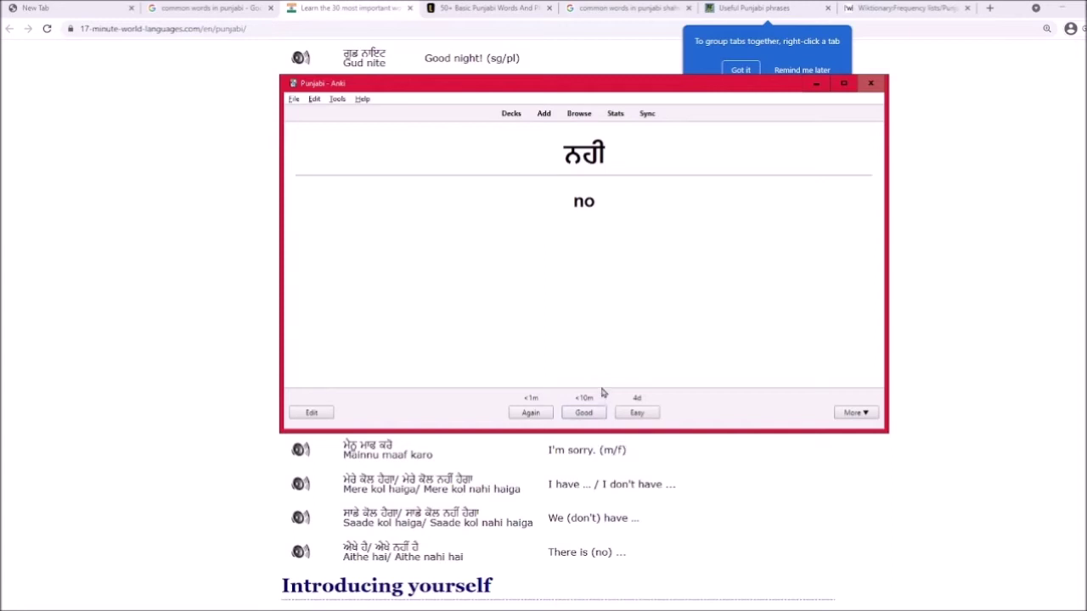
left_click_drag(605, 158, 562, 161)
left_click(663, 189)
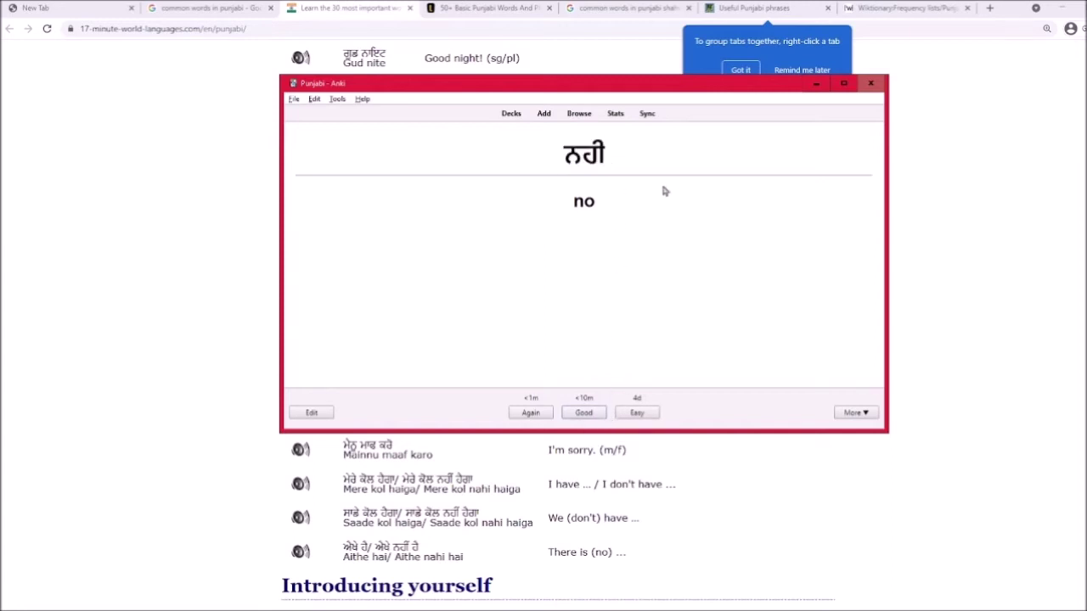
left_click(599, 417)
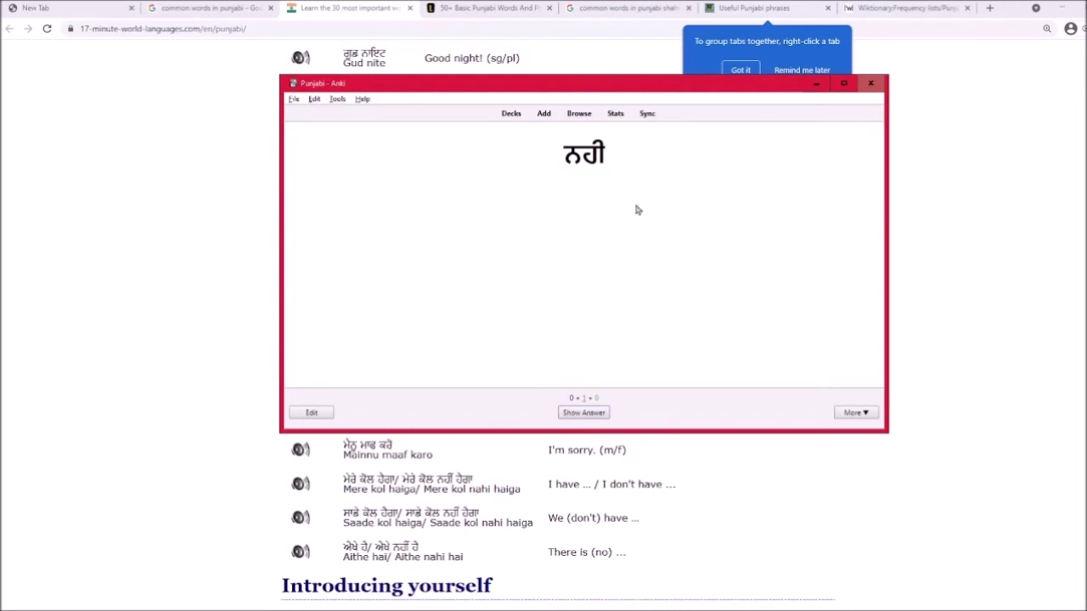
Study the repeated ਨਹੀ card, reveal its answer and rate it Again.
left_click_drag(605, 160, 617, 201)
left_click_drag(560, 152, 585, 174)
left_click(749, 291)
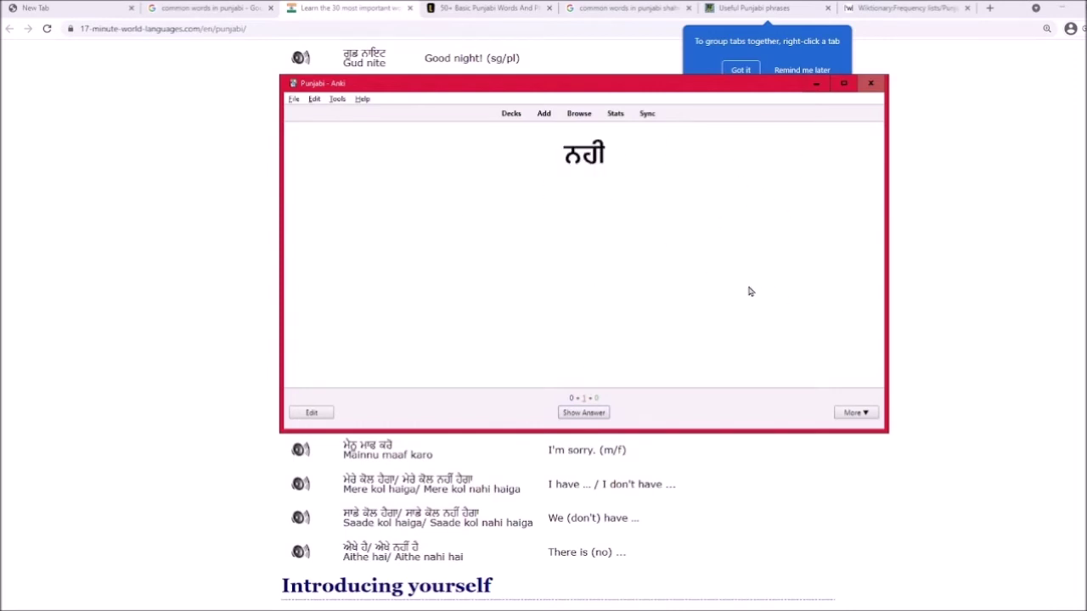
left_click_drag(609, 163, 529, 184)
left_click(692, 313)
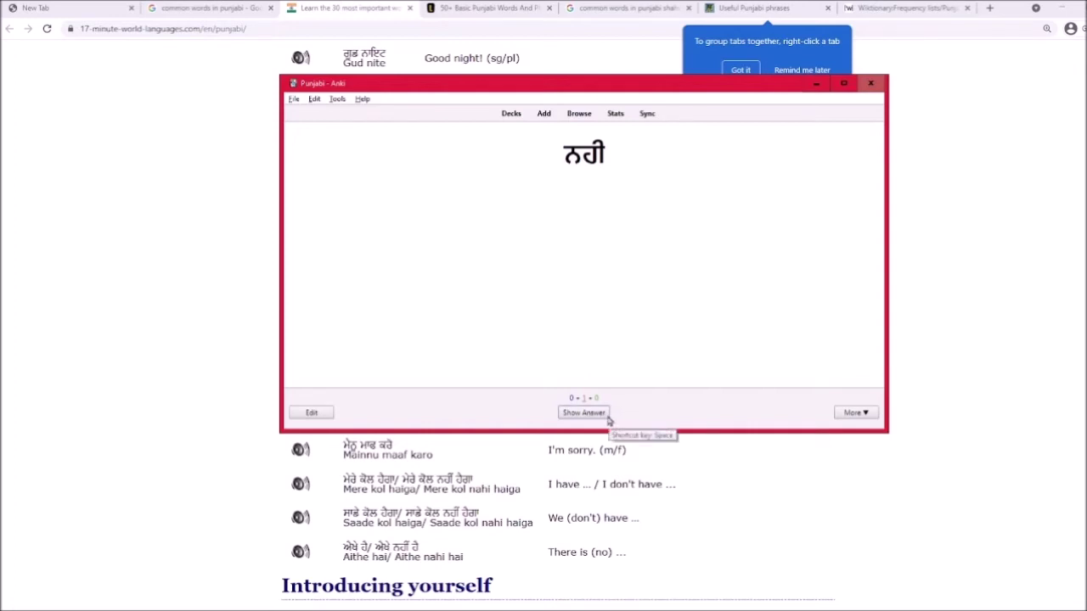
left_click(607, 415)
left_click(529, 412)
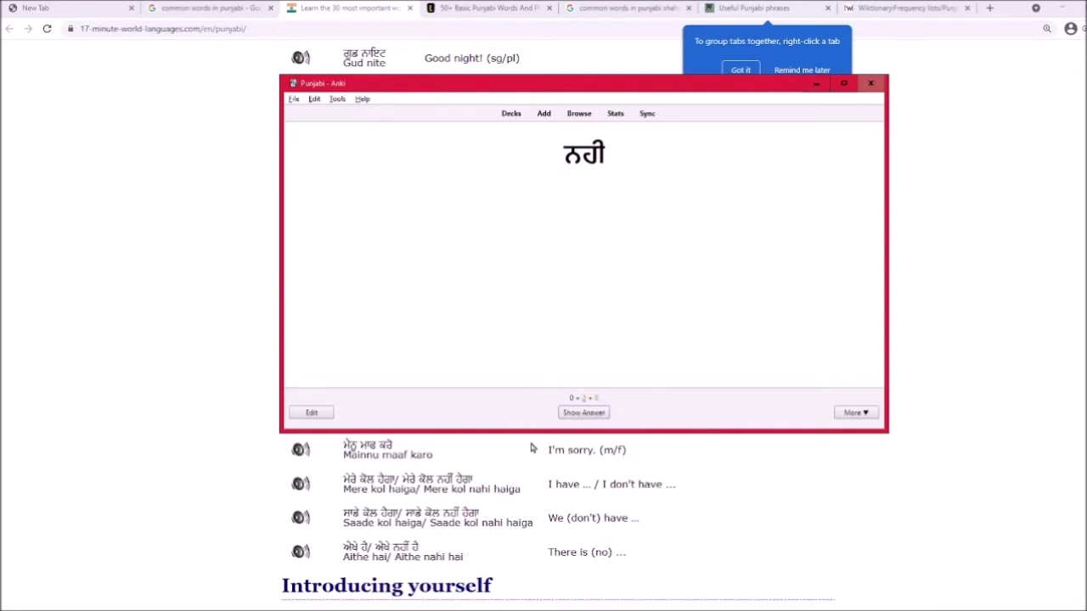
Answer the ਨਹੀ card with Good two more times to finish the deck, and return to the deck list.
left_click(594, 415)
left_click(594, 416)
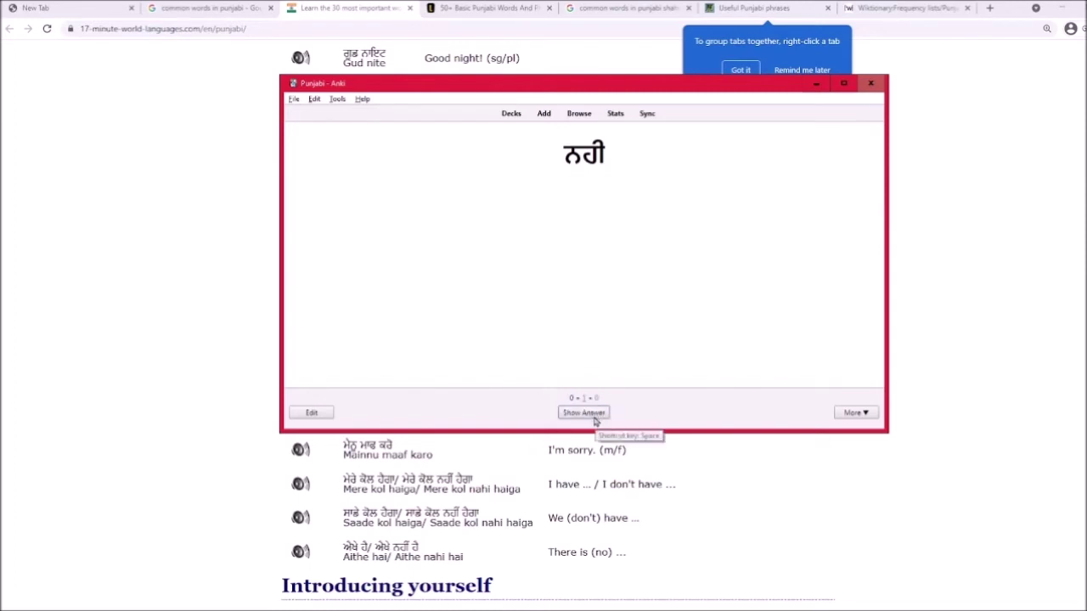
left_click(595, 416)
left_click(594, 416)
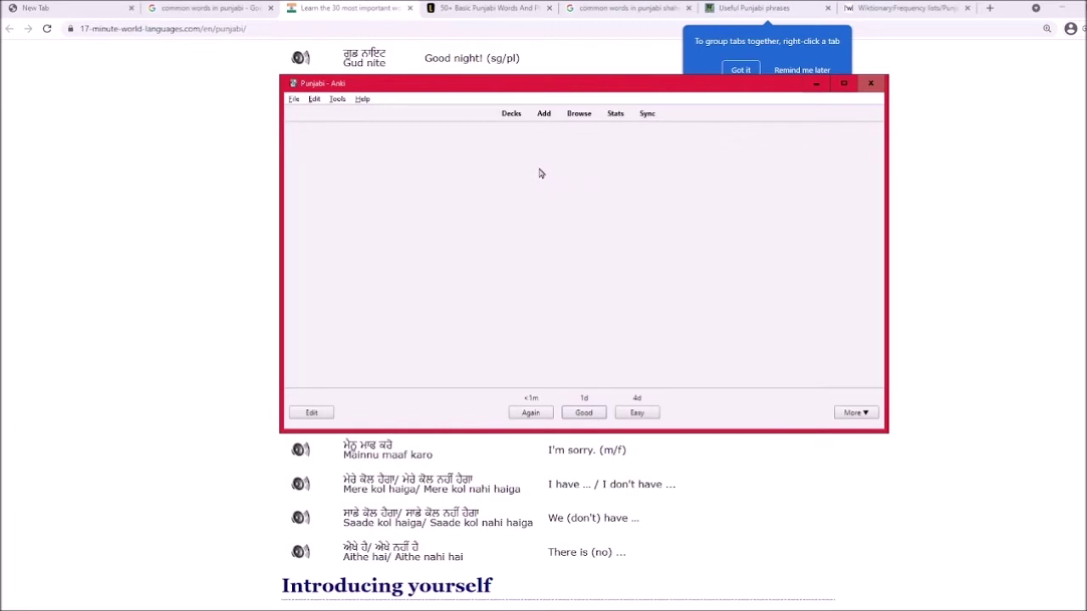
mouse_move(617, 144)
left_mouse_down()
mouse_move(540, 167)
mouse_move(626, 146)
left_mouse_up()
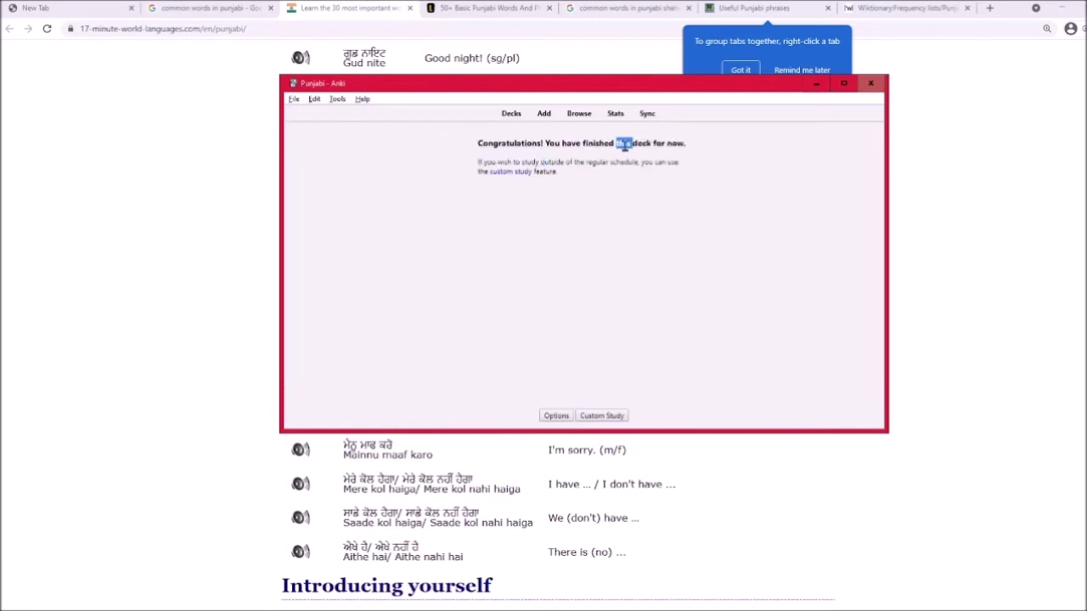
left_click(507, 116)
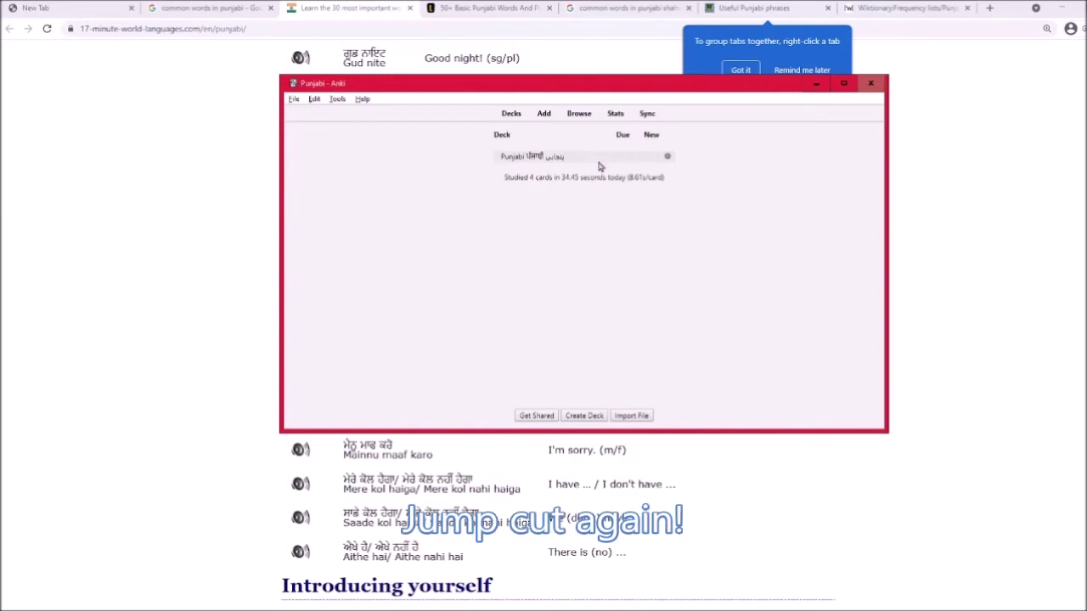
In the browser, close the ling-app phrases page, the 17-minute-world-languages page and the "common words in punjabi" search.
left_click(891, 214)
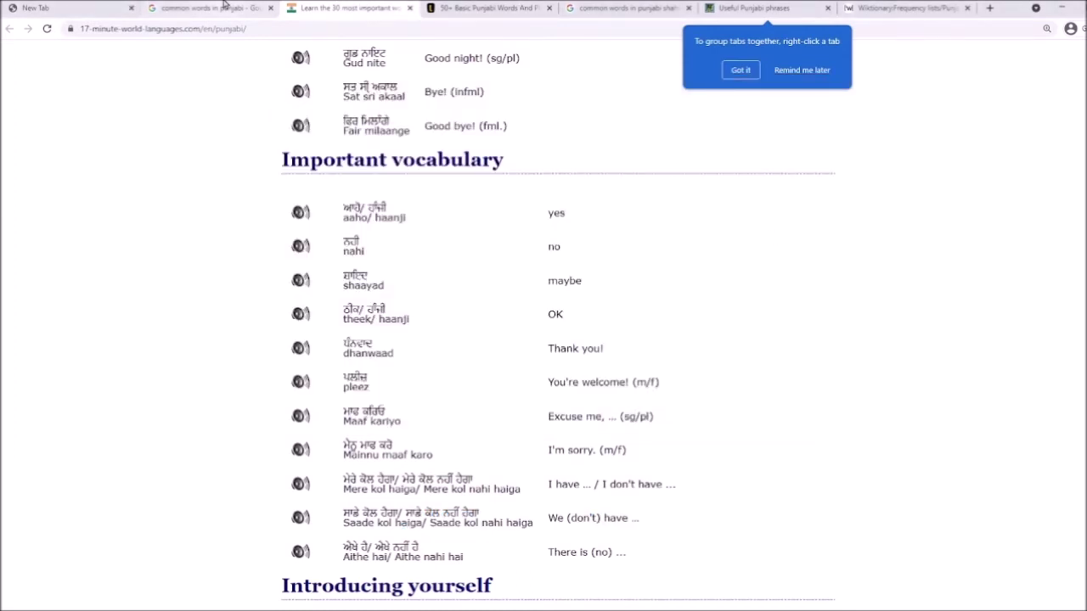
left_click(225, 5)
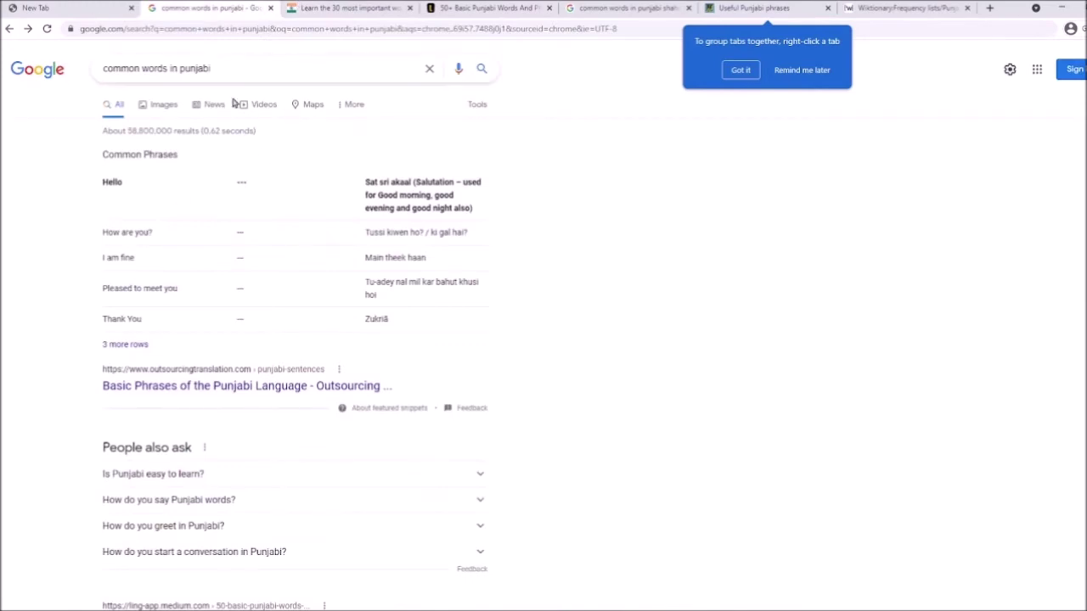
left_click(453, 7)
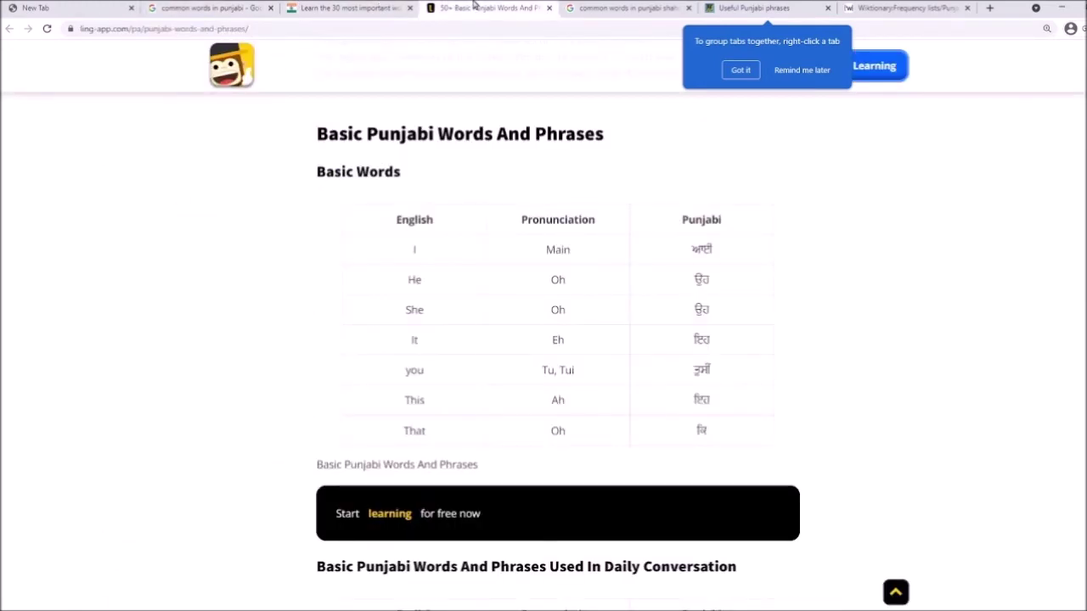
key("ctrl+w")
left_click(321, 6)
key("ctrl+w")
left_click(228, 6)
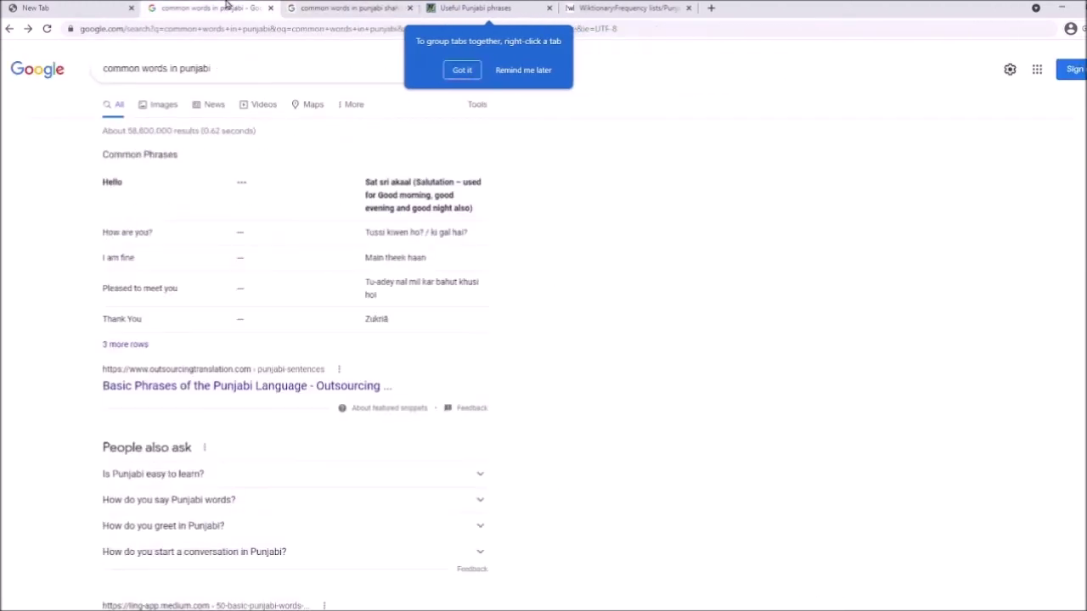
key("ctrl+w")
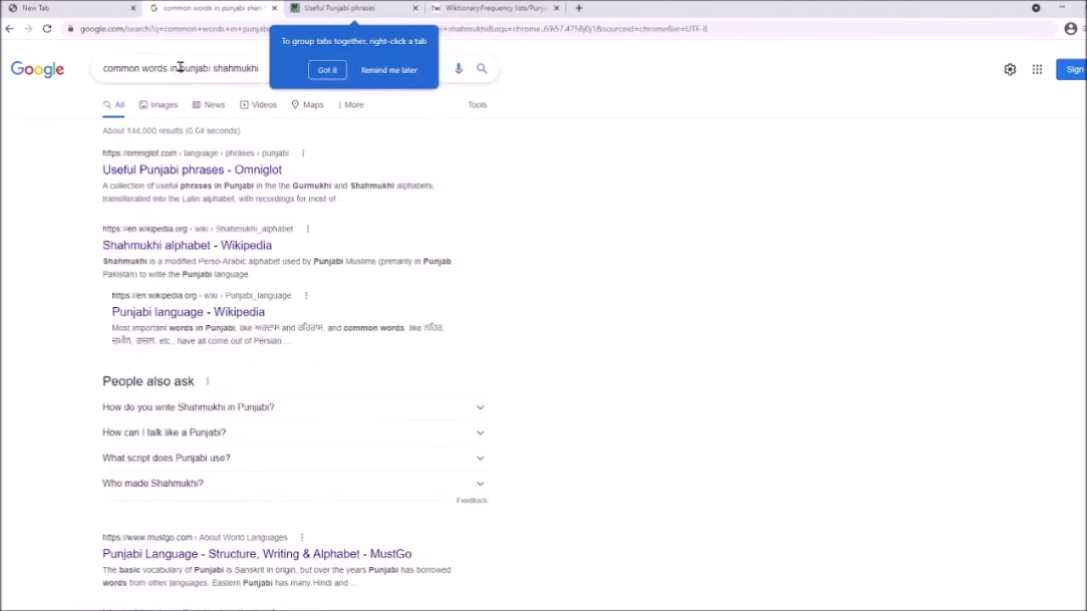
Look over the "common words in punjabi shahmukhi" search, and view the phrase table on Omniglot's Useful Punjabi phrases page.
left_click_drag(286, 75, 124, 68)
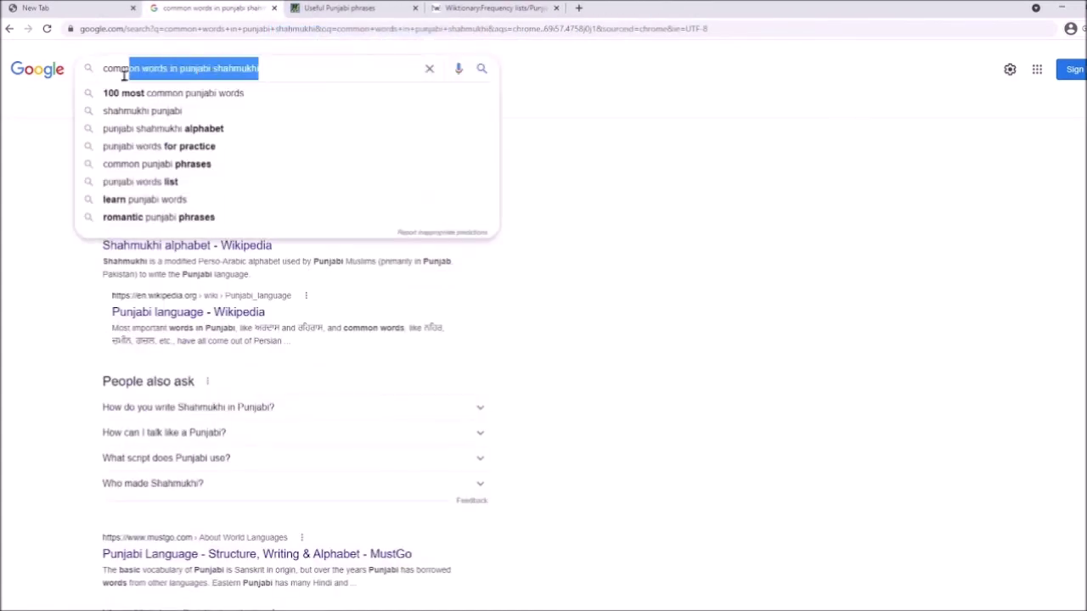
left_click(742, 205)
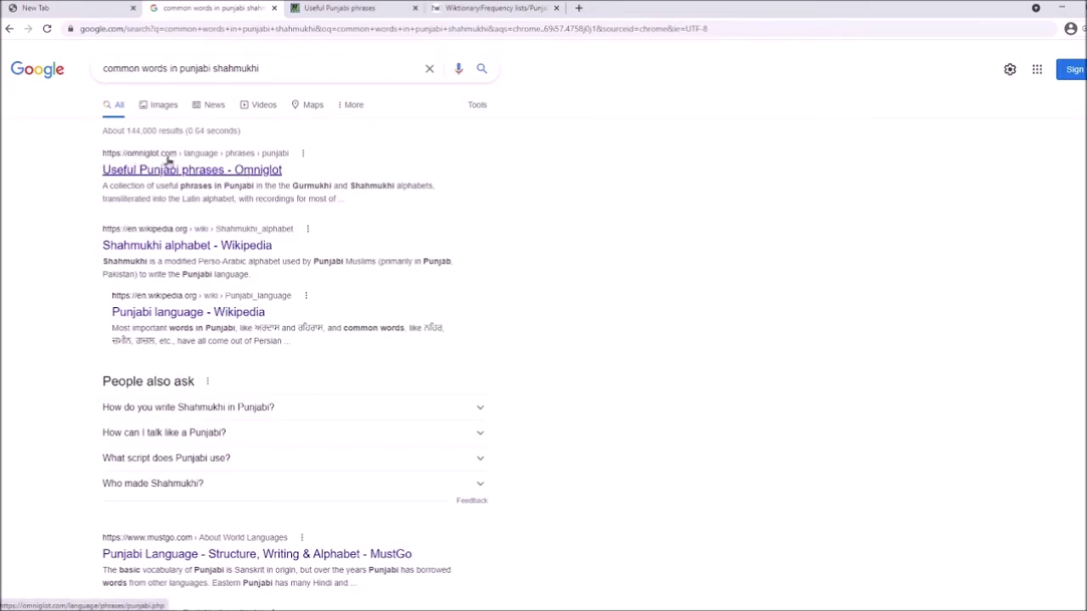
key("ctrl+Tab")
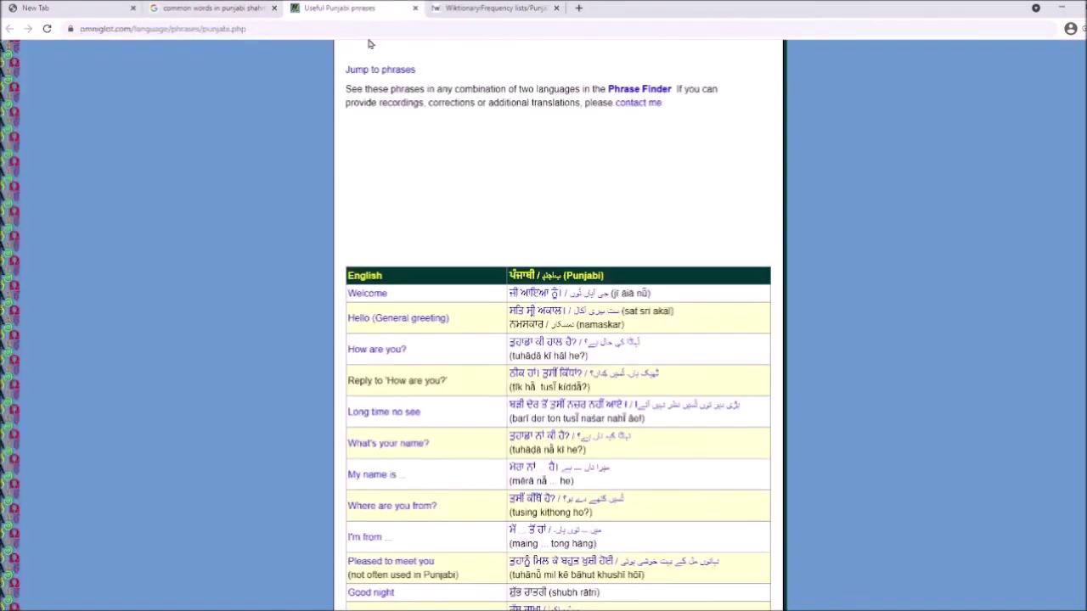
scroll(524, 224, "down", 4)
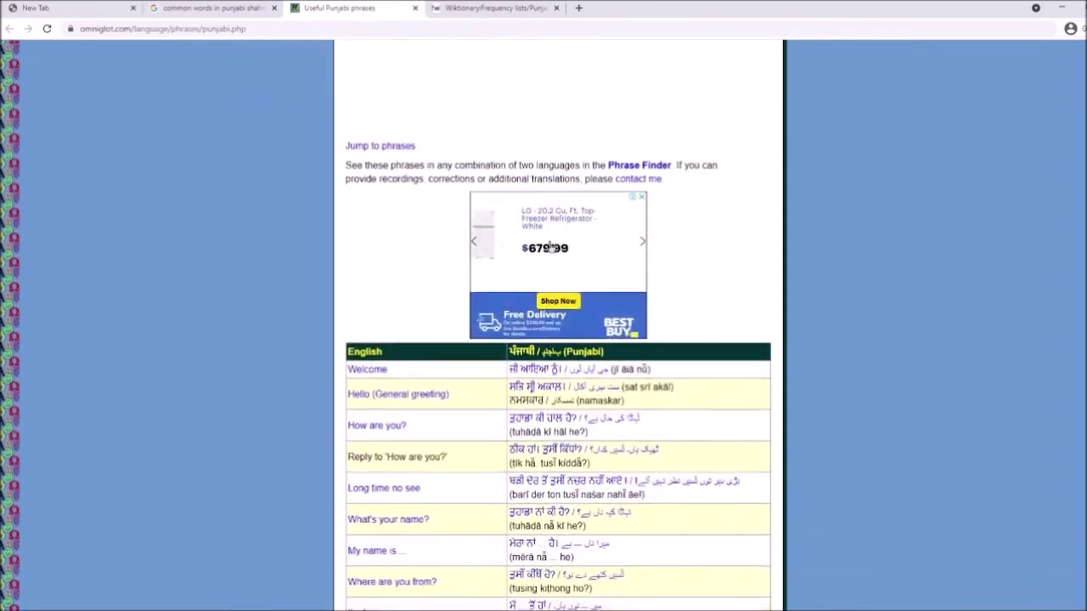
key("ctrl+plus")
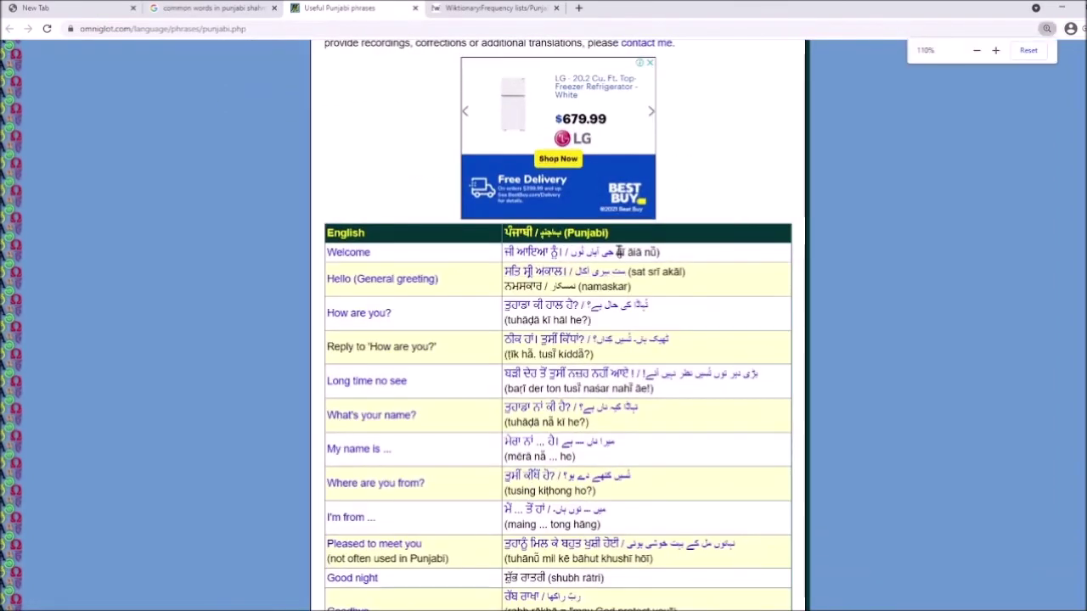
left_click_drag(623, 253, 571, 252)
left_click(595, 252)
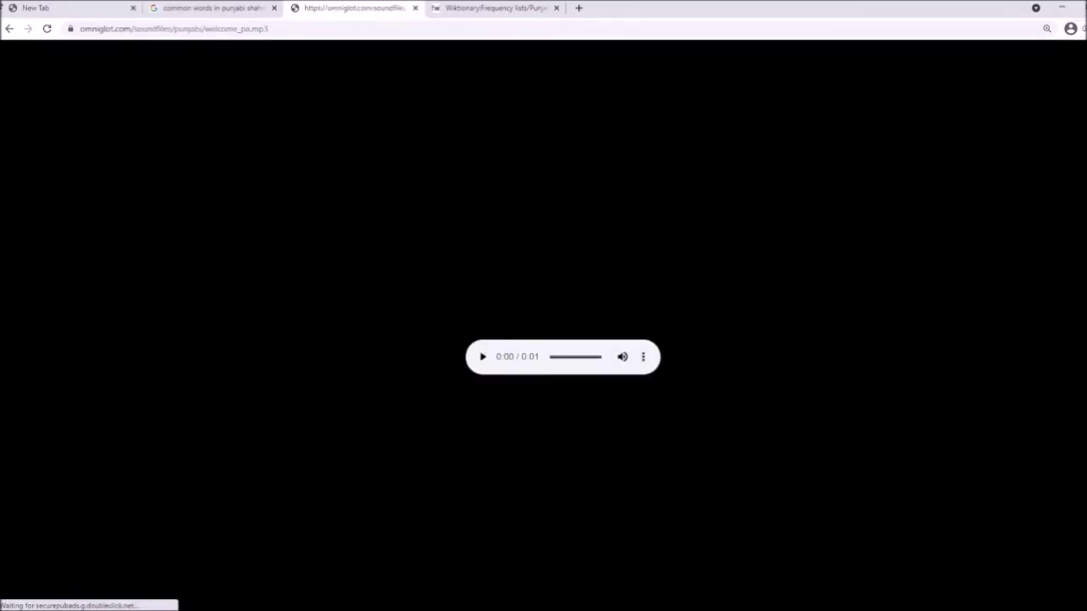
left_click(9, 28)
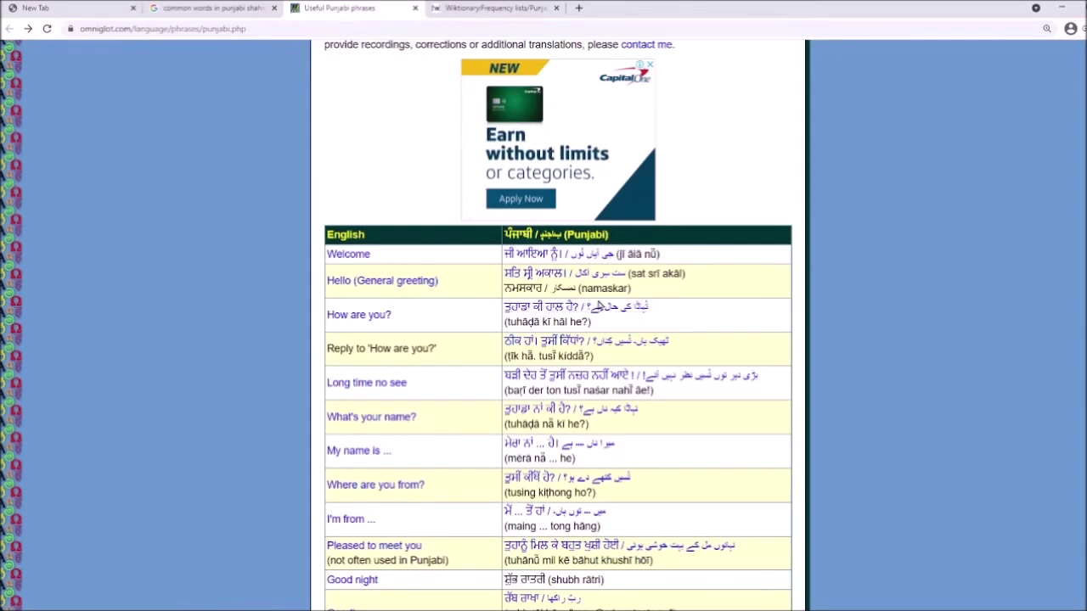
Copy the Shahmukhi text of the phrase "How are you?" from the Omniglot table.
left_click_drag(658, 310, 582, 311)
right_click(586, 311)
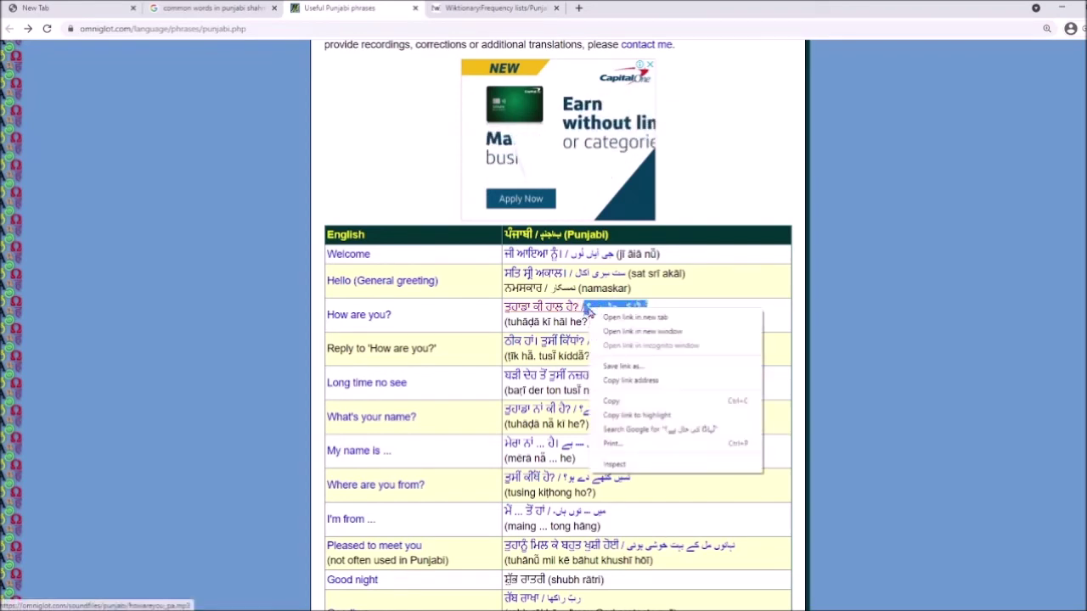
left_click(628, 417)
left_click(950, 446)
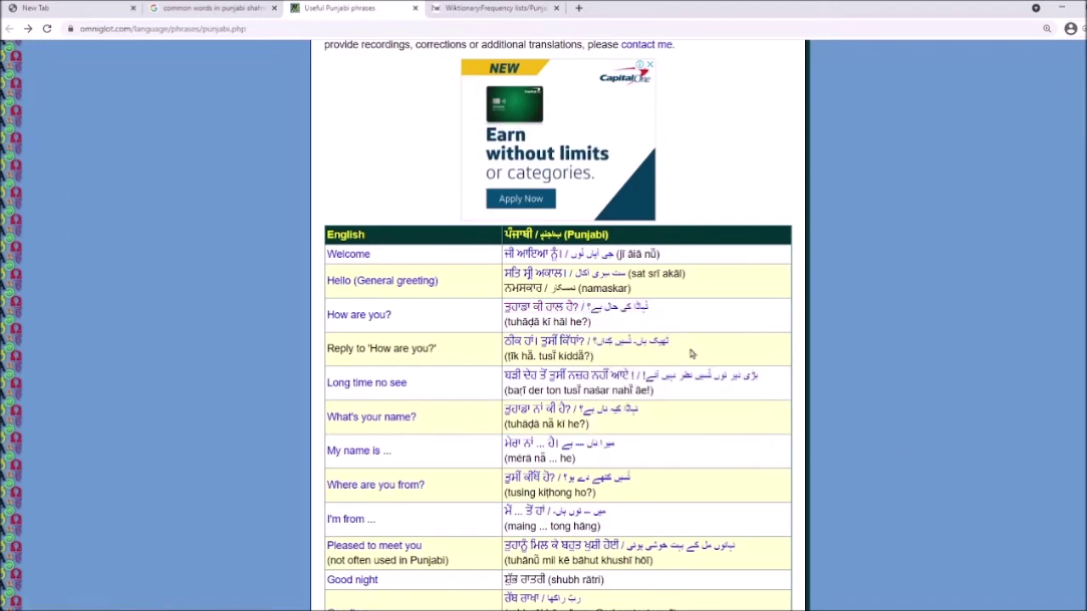
Switch to Anki, start a new Basic card in the Punjabi deck and paste the copied Shahmukhi phrase as its Front.
key("alt+Tab")
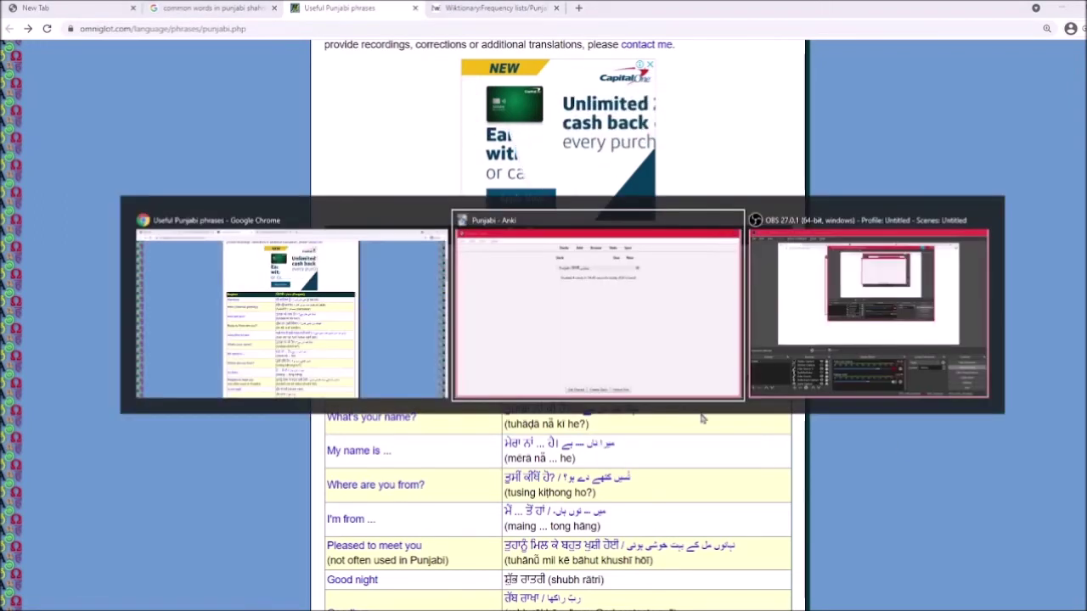
left_click(543, 114)
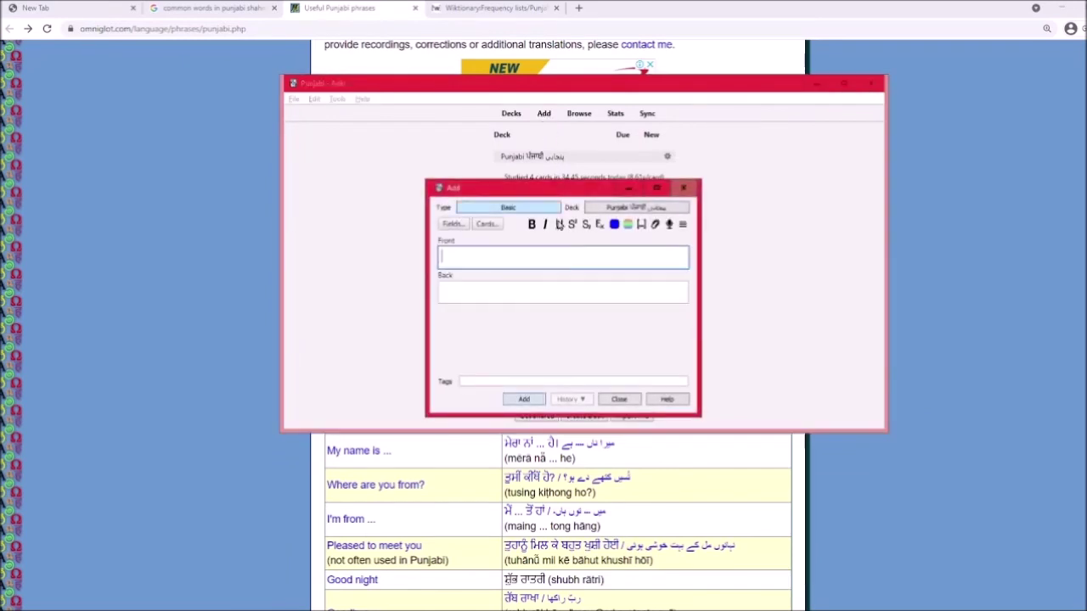
key("ctrl+v")
key("ctrl+a")
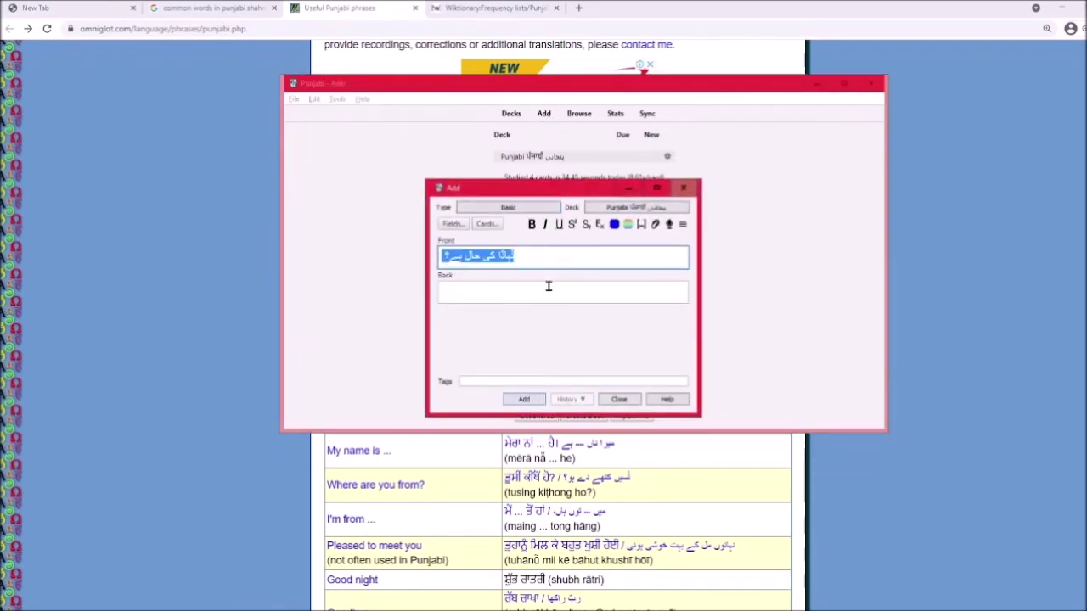
left_click(549, 286)
left_click(549, 259)
key("ctrl+a")
left_click(416, 263)
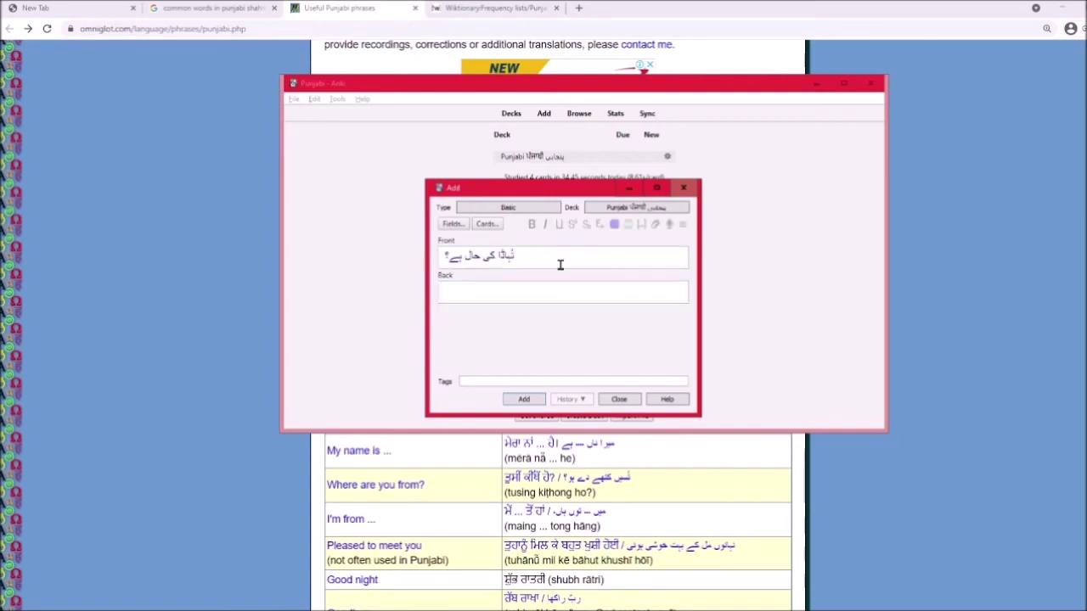
left_click(560, 265)
key("ctrl+a")
left_click(572, 264)
key("ctrl+a")
left_click(564, 293)
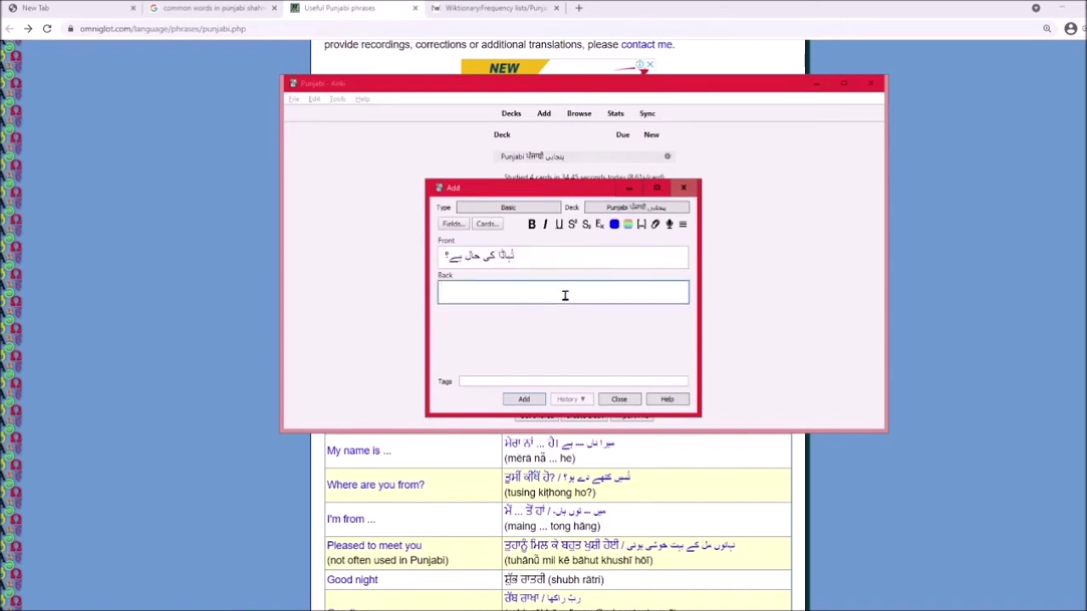
left_click(565, 259)
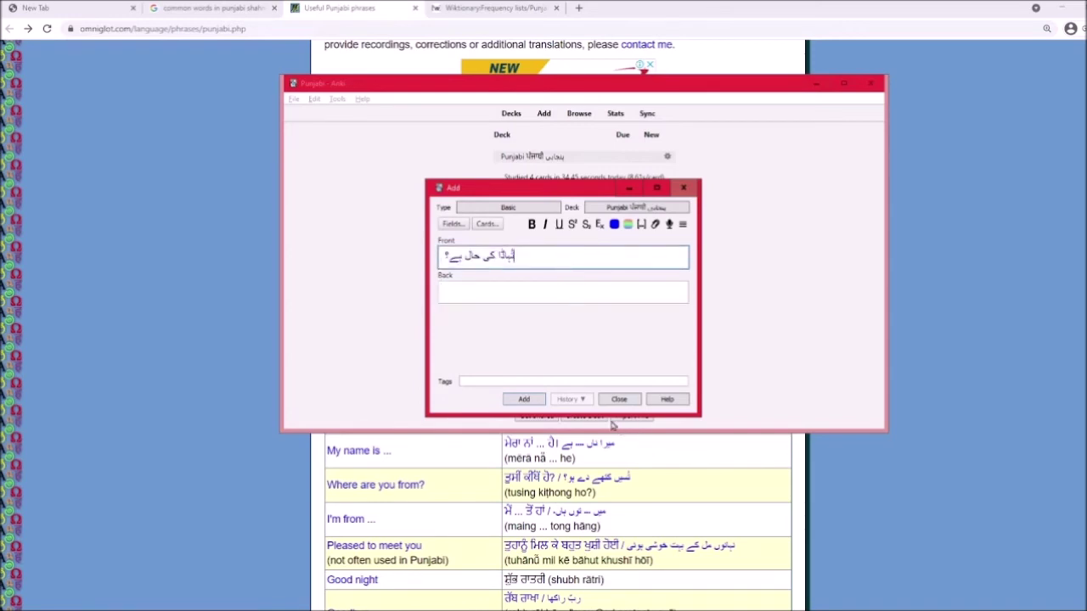
left_click(560, 298)
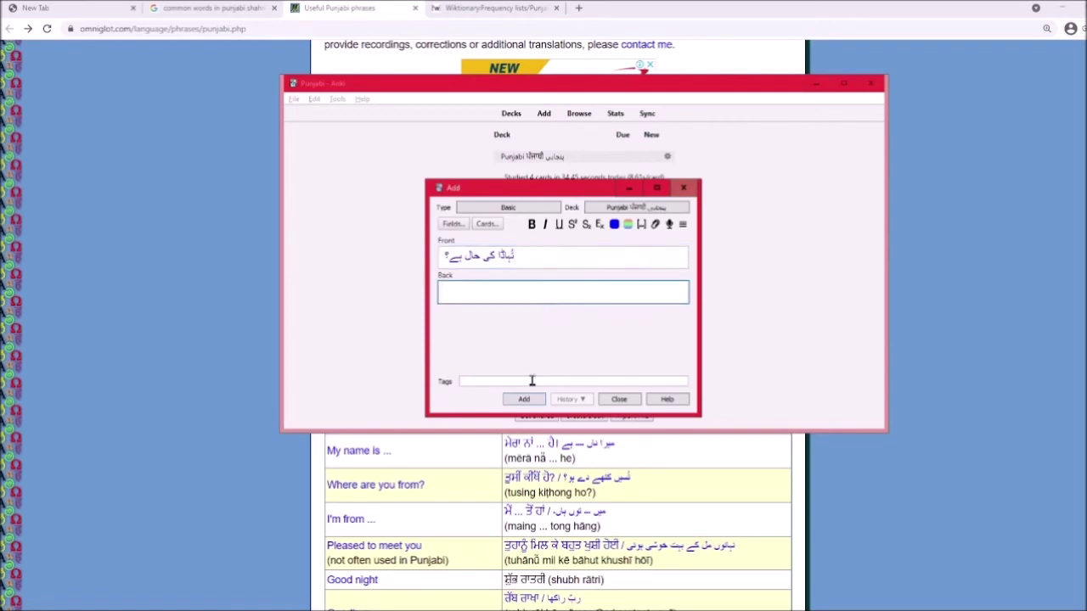
left_click(683, 225)
left_click(624, 258)
left_click(585, 293)
triple_click(556, 261)
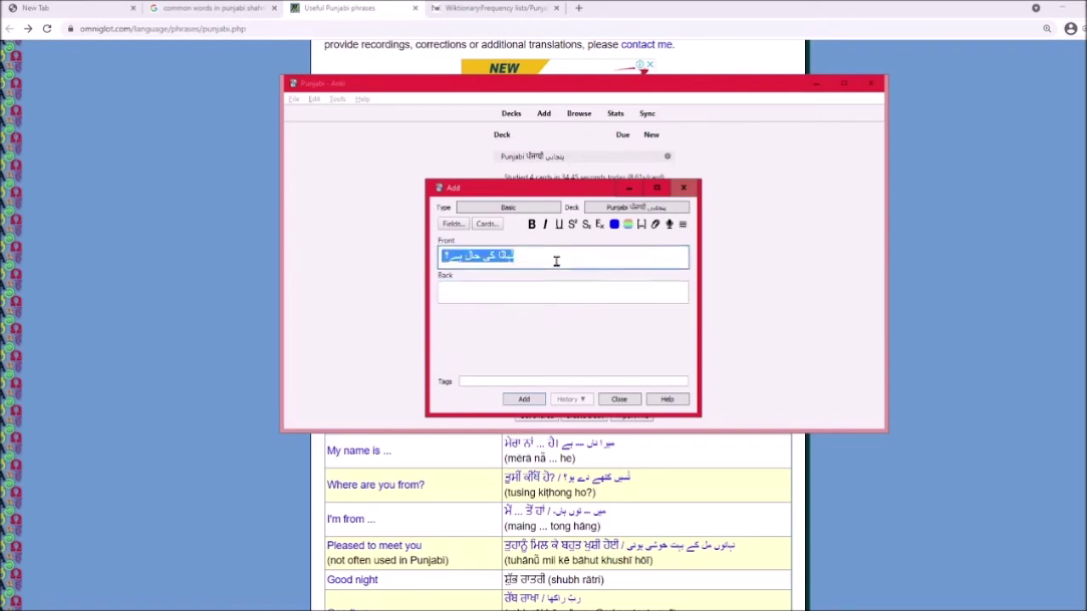
Enter "How are you?" as the Back of the new card, using the English keyboard.
left_click(559, 288)
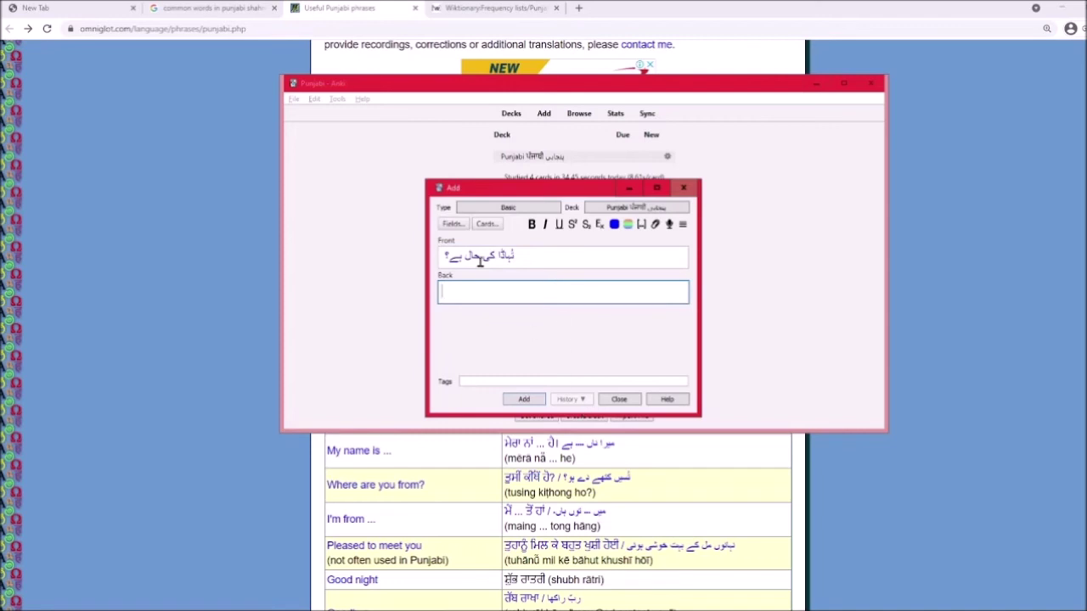
key("super+space")
key("super+space")
key("super+space")
key("super+space")
key("super+space")
key("super+space")
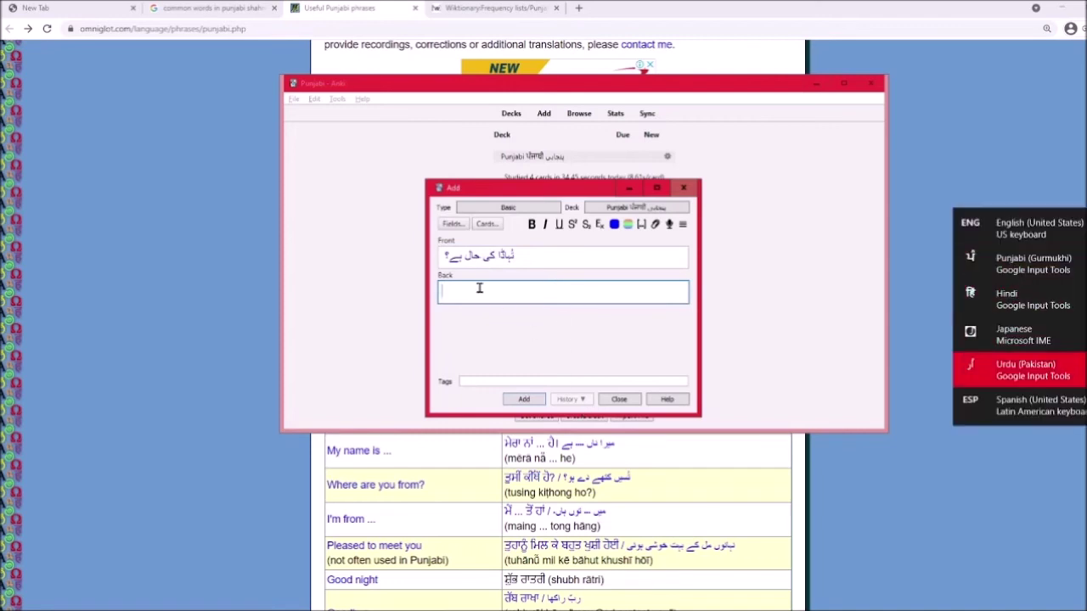
left_click(518, 258)
left_click_drag(518, 257, 445, 257)
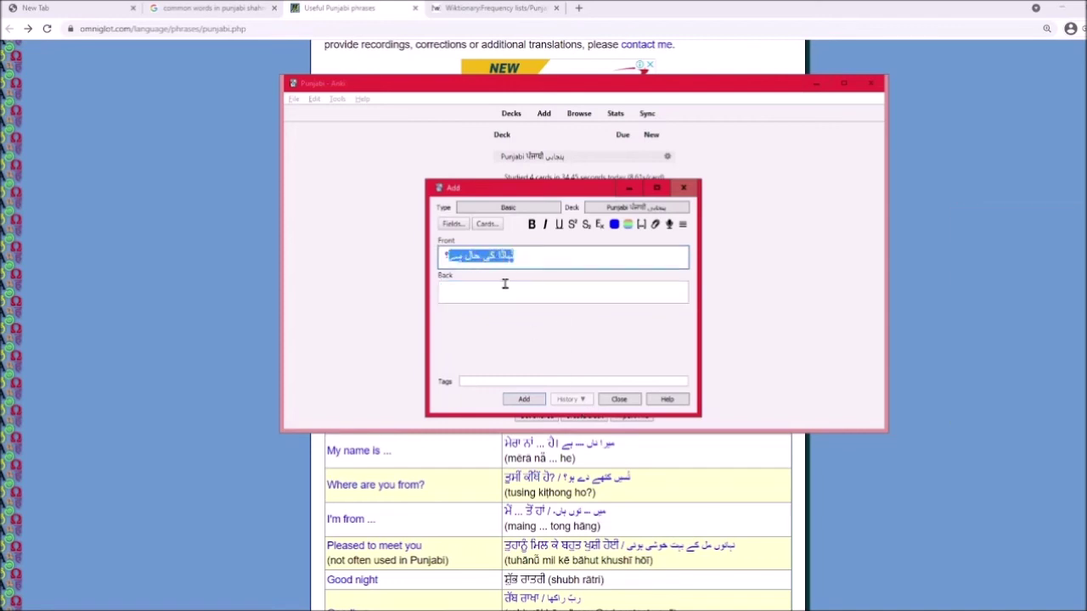
left_click(528, 303)
type("How are you?")
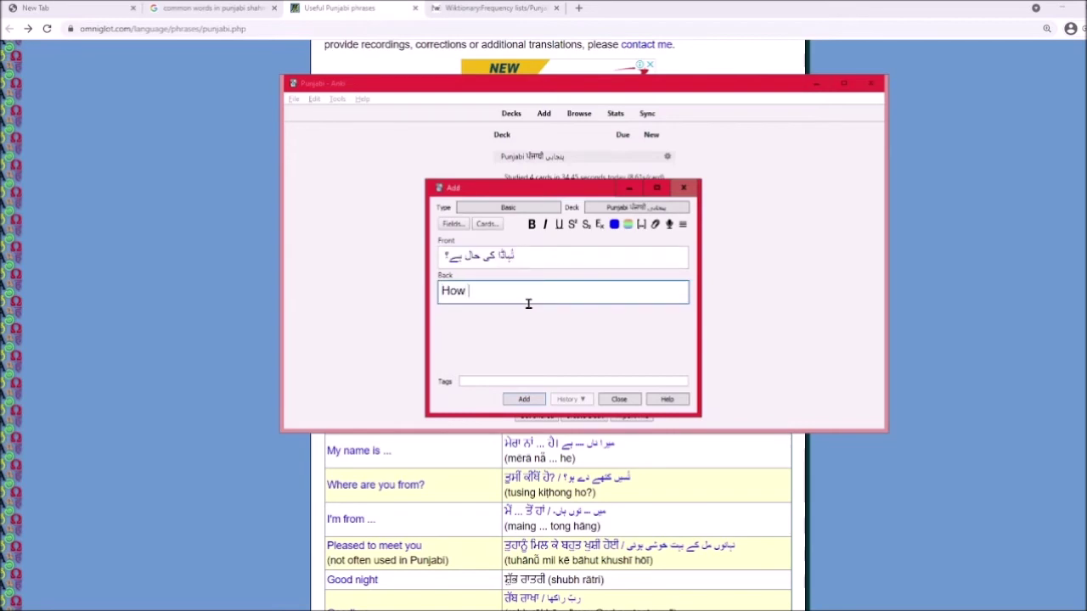
Add the "How are you?" card to the Punjabi deck and close the Add window.
key("alt+Tab")
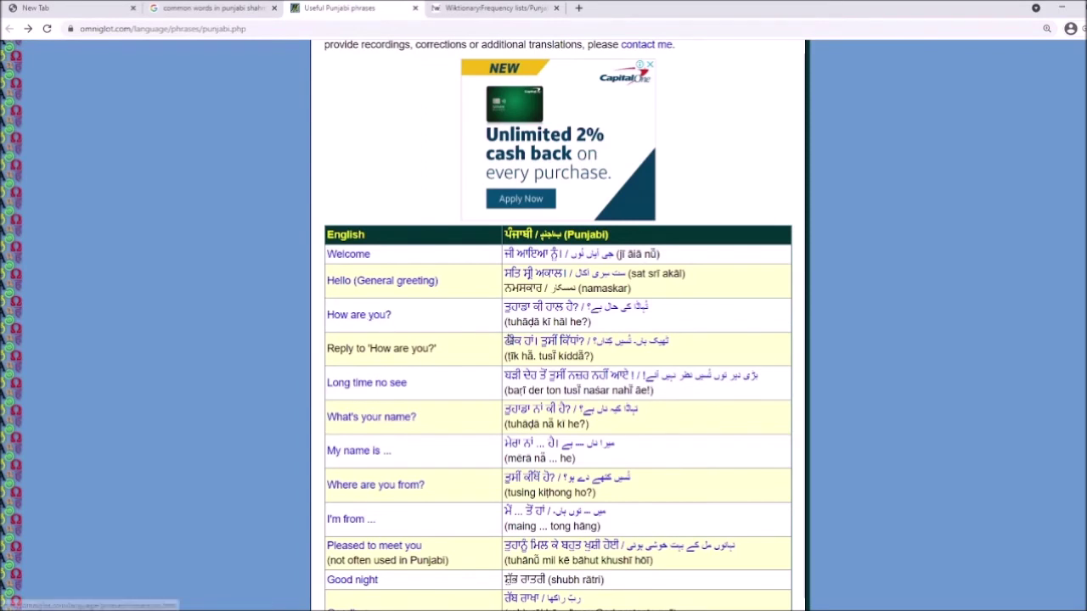
key("alt+Tab")
key("alt+Tab")
key("alt+Tab")
key("alt+Tab")
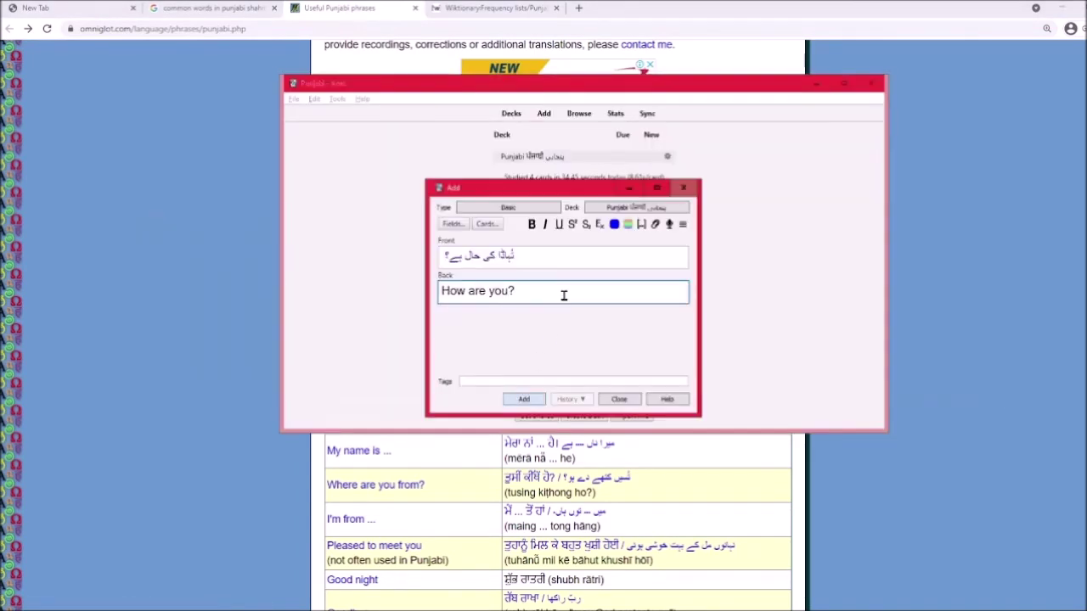
left_click(524, 399)
left_click(681, 188)
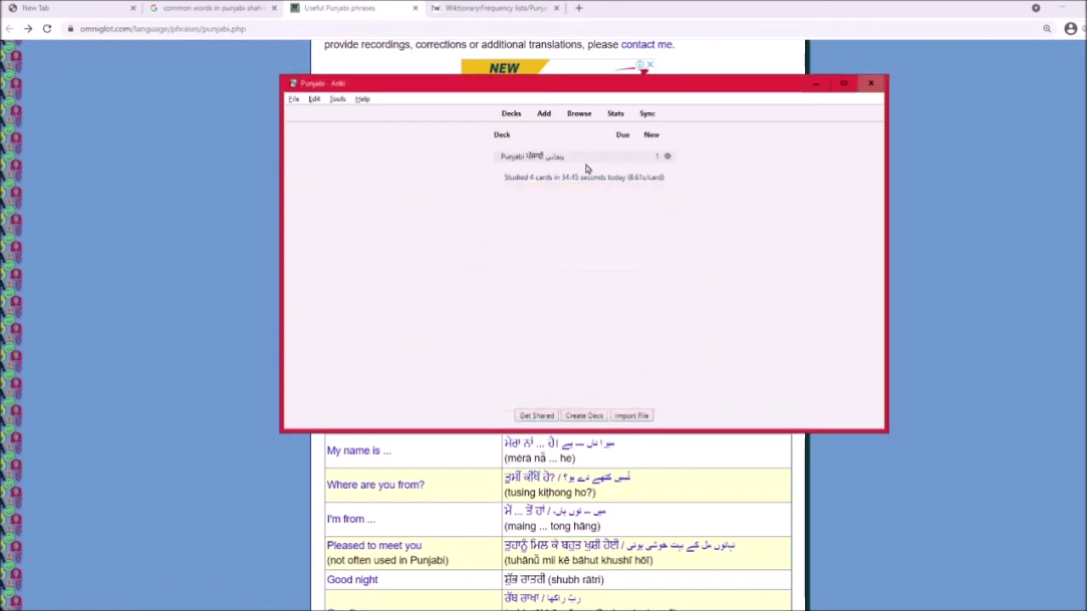
Study the Punjabi deck to bring up the new Shahmukhi card, closing the browser window its linked text opens.
left_click(528, 160)
left_click(655, 186)
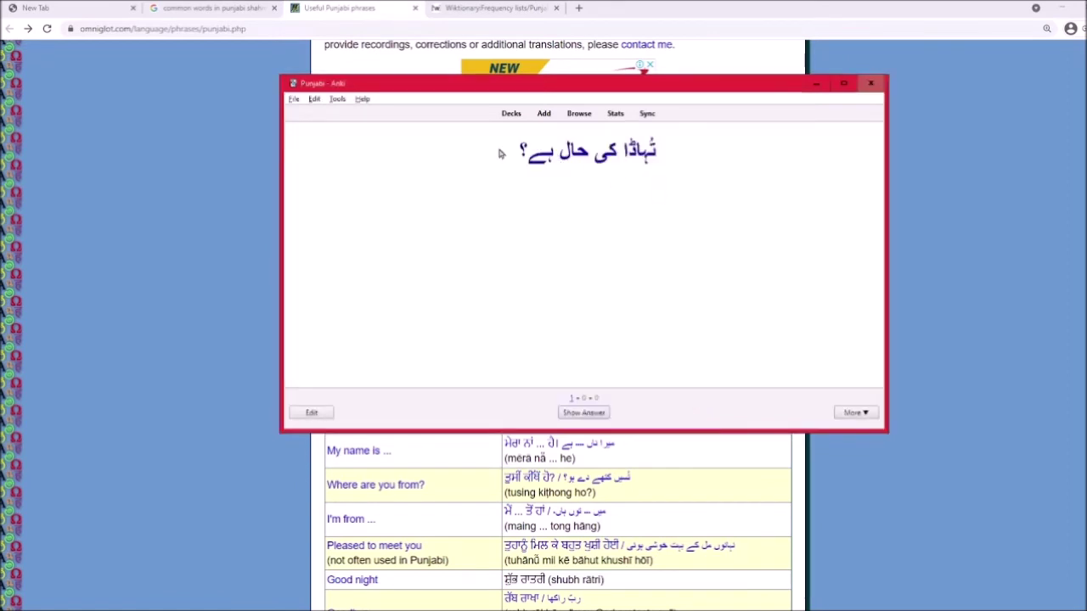
left_click_drag(653, 163, 514, 163)
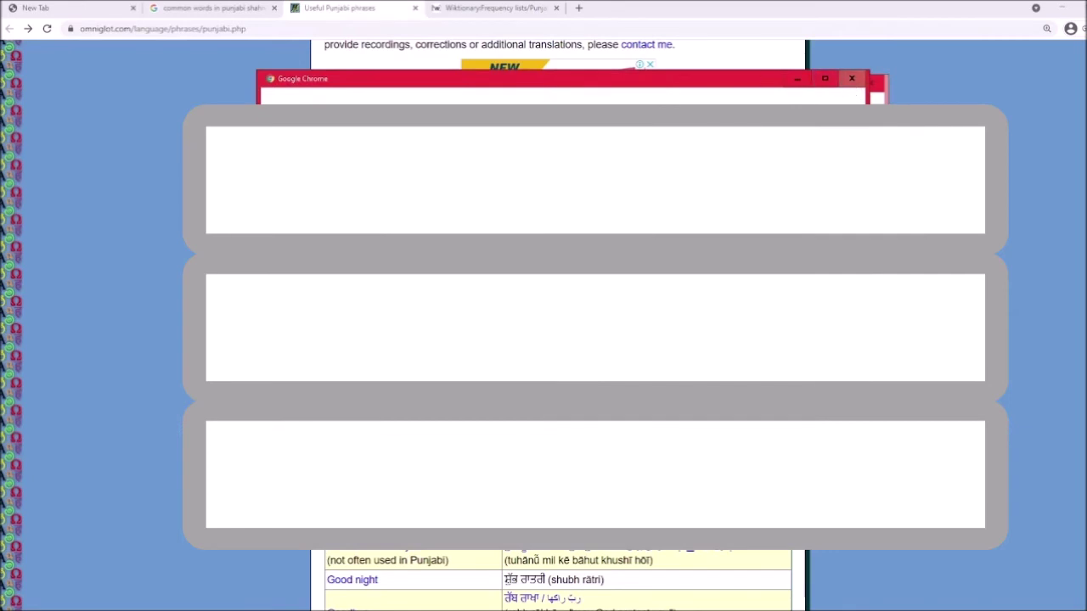
left_click(852, 78)
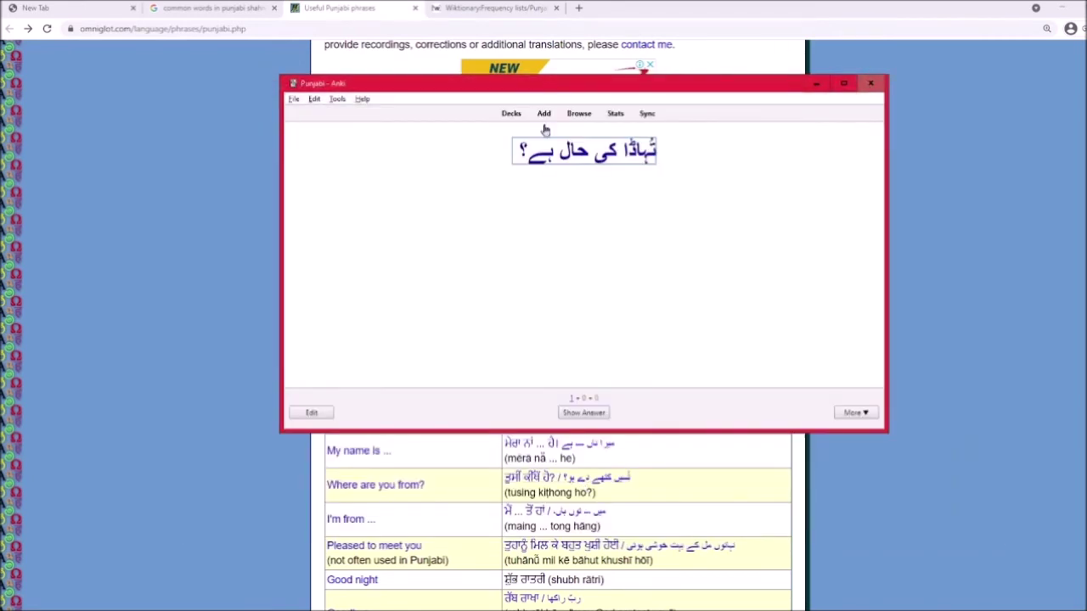
left_click(512, 113)
left_click(519, 158)
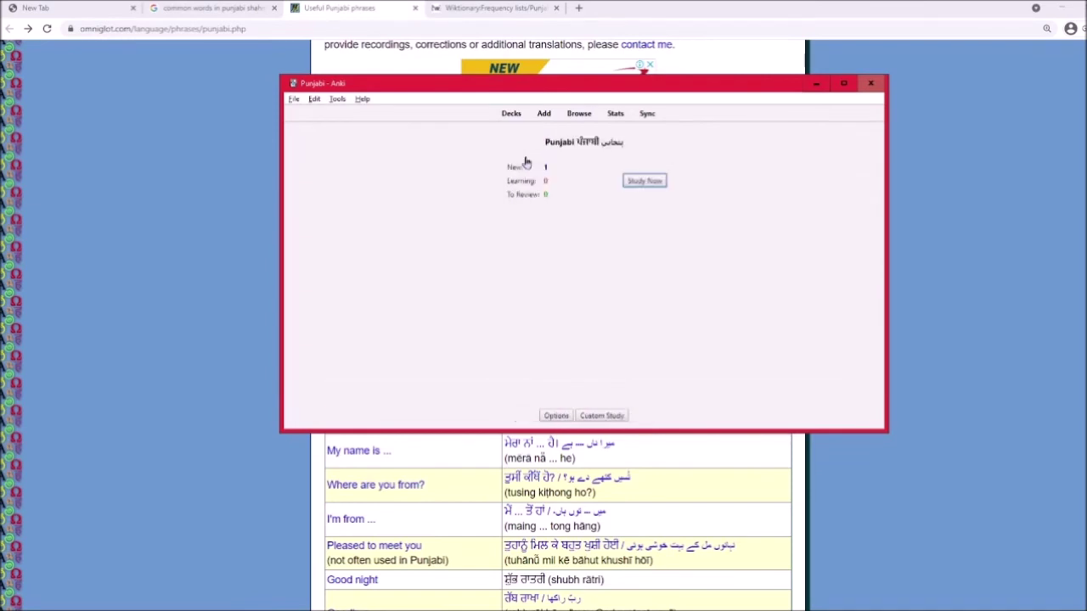
left_click(639, 181)
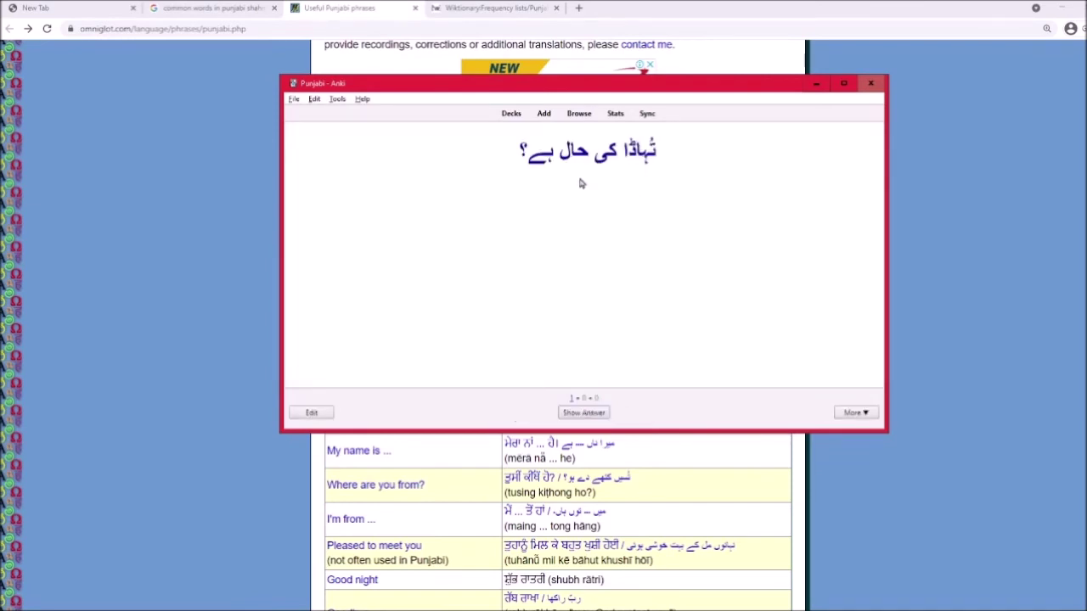
Edit the current card and replace its whole Front text with the Shahmukhi word تہاڈا, using the Urdu input method.
left_click(311, 413)
left_click_drag(568, 243, 499, 246)
key("super+space")
key("super+space")
key("super+space")
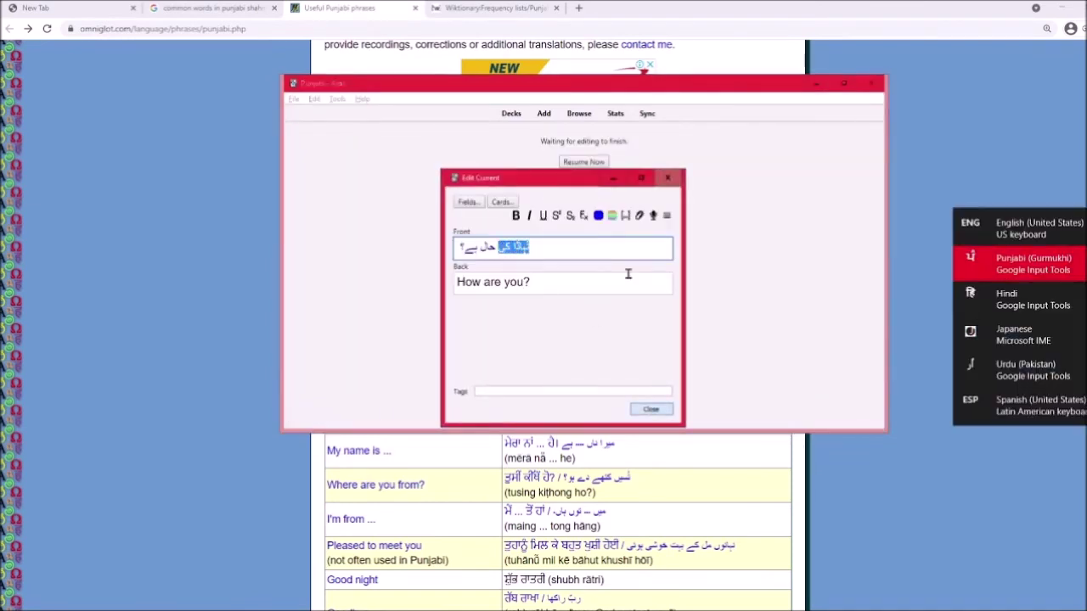
key("ctrl+a")
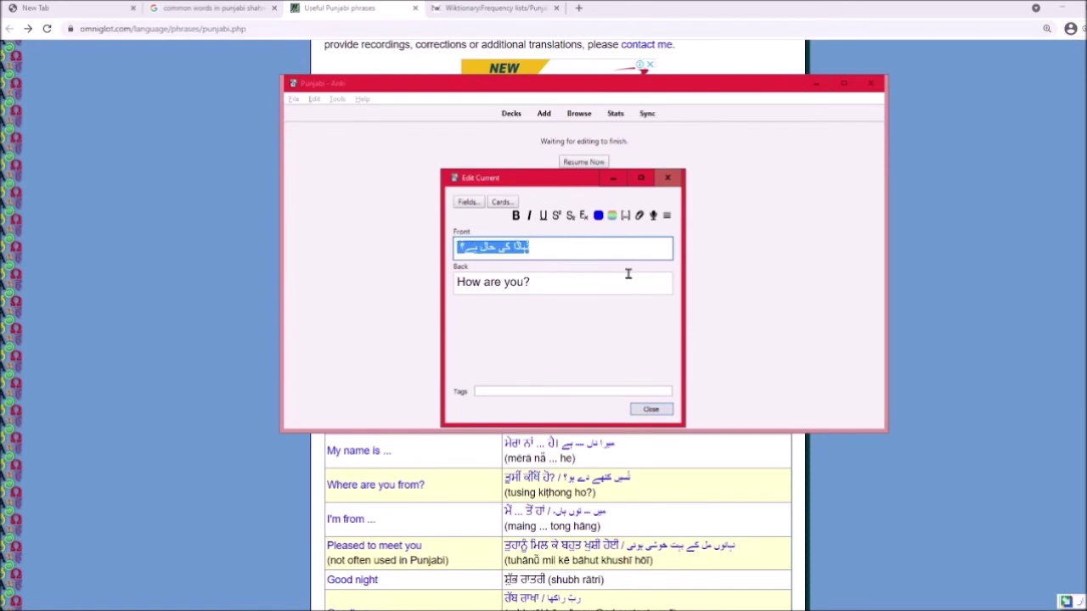
type("tabako")
key("Return")
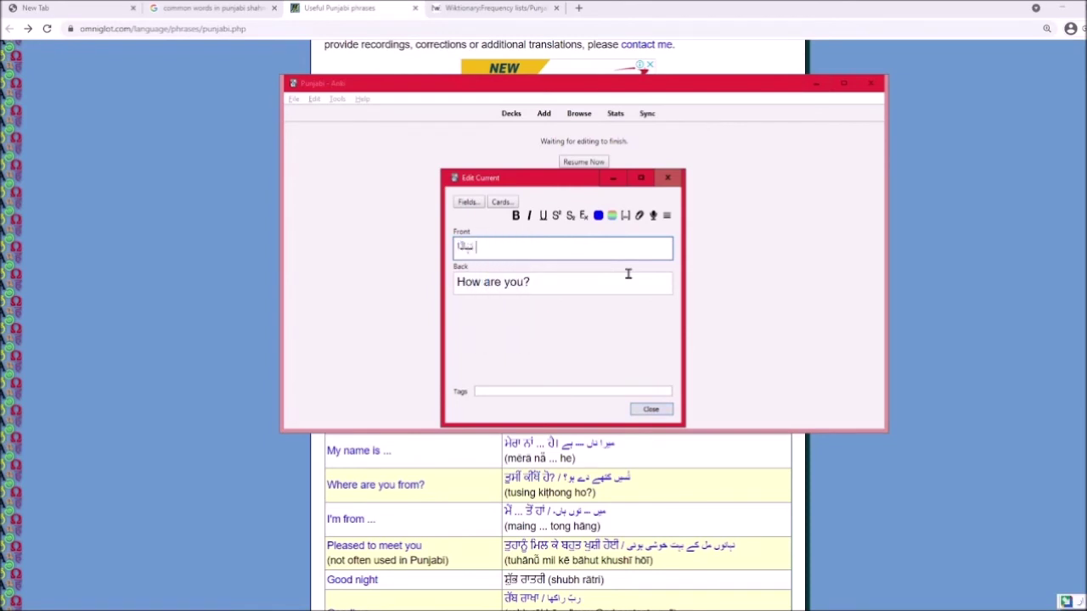
Complete the card's Front with the Shahmukhi words کی حل ہے ؟ and close the editor.
left_click(608, 461)
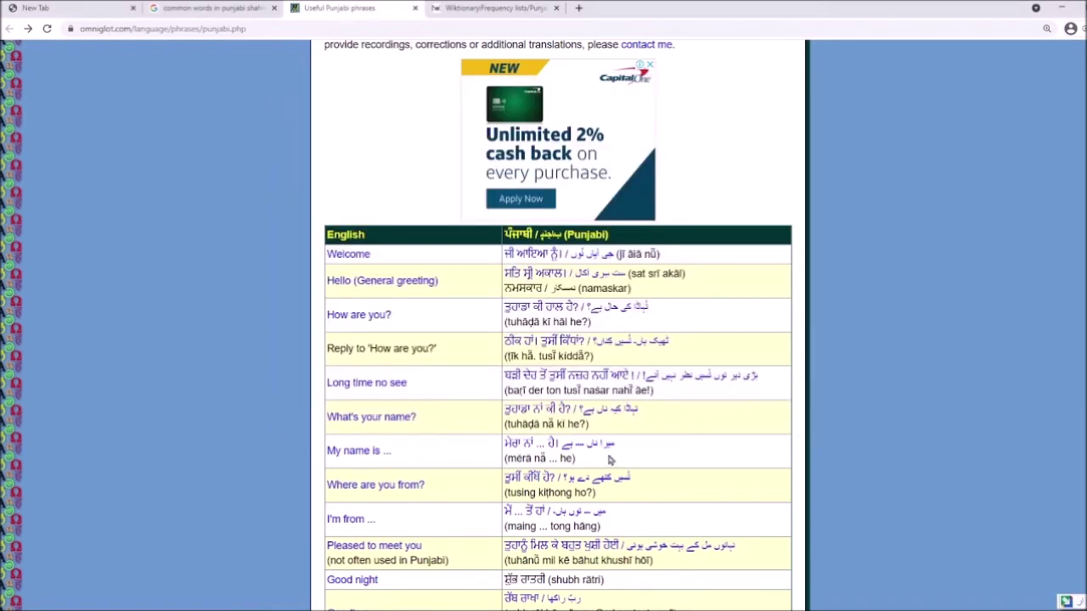
key("alt+Tab")
type("ki hal he ")
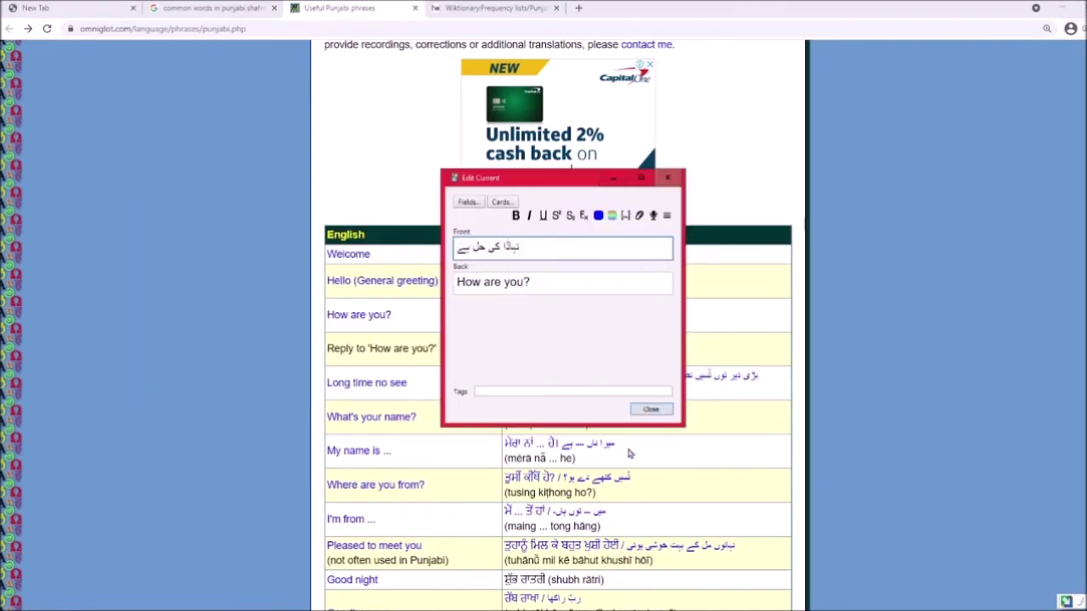
type("?")
left_click(618, 287)
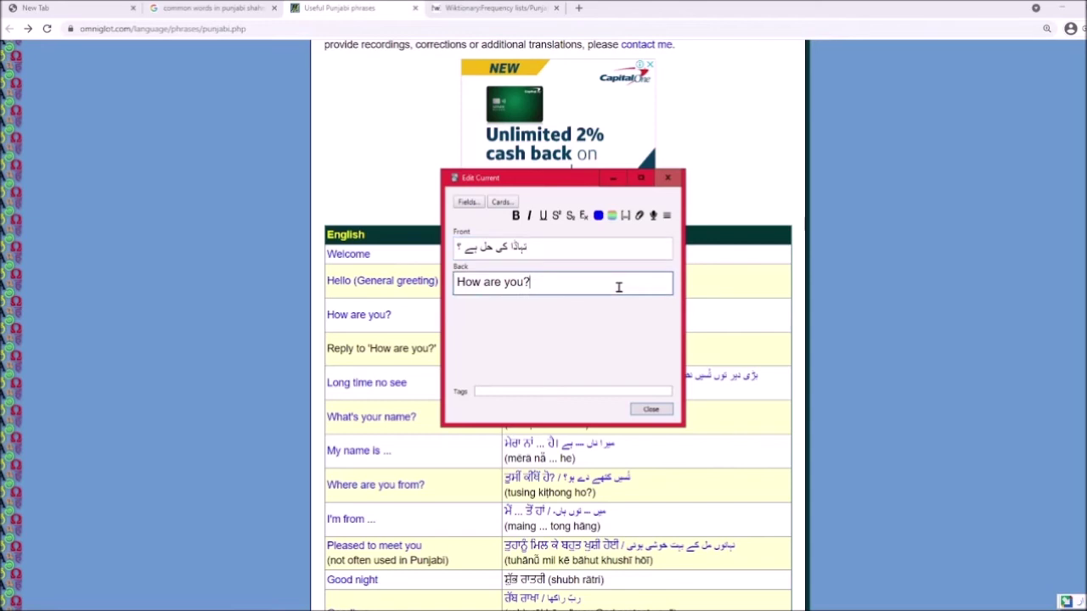
left_click(660, 411)
Compare the retyped Shahmukhi phrase on the card with the "How are you?" row in Omniglot's phrase table.
key("alt+Tab")
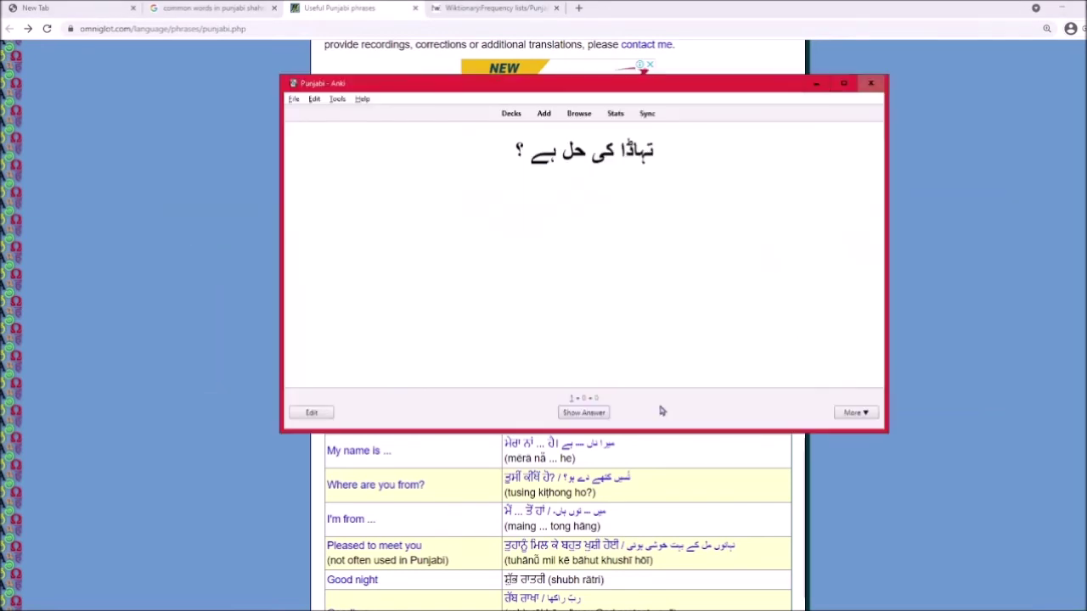
key("alt+Tab")
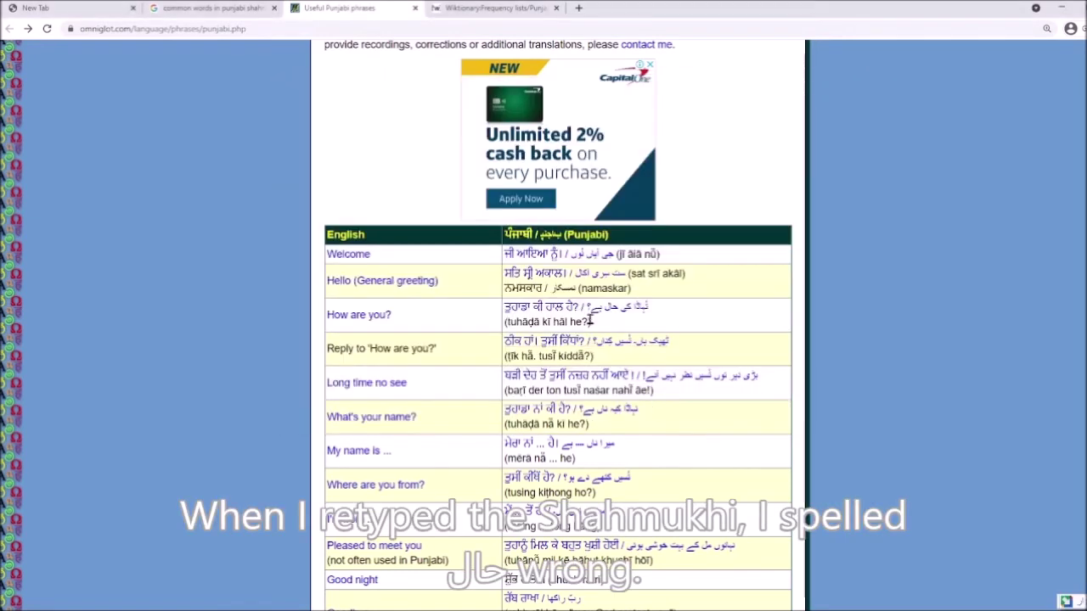
key("alt+Tab")
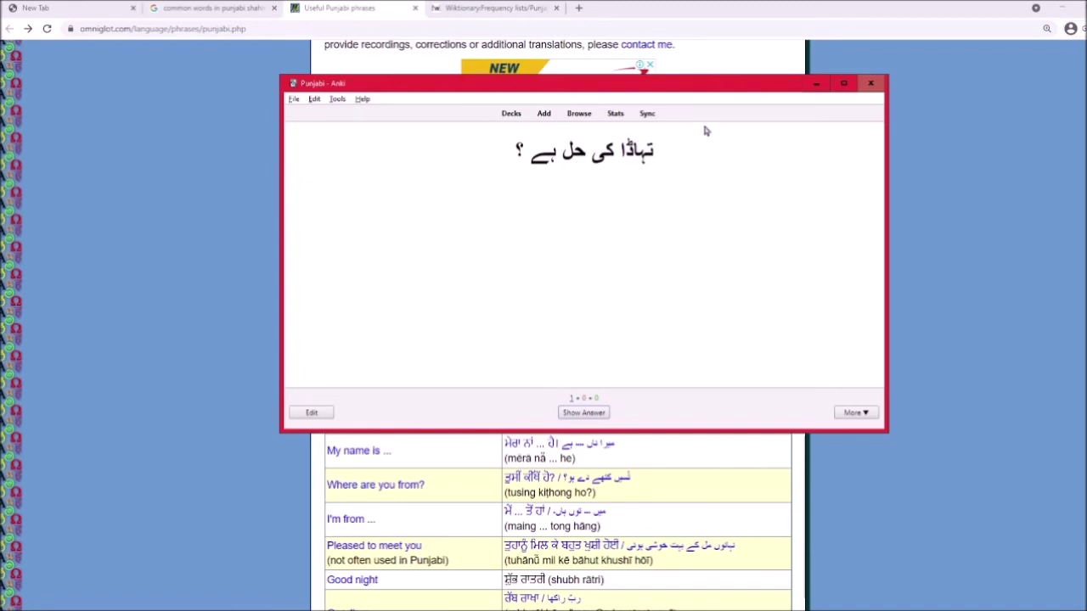
triple_click(618, 159)
left_click(563, 190)
triple_click(536, 163)
left_click(526, 154)
key("alt+Tab")
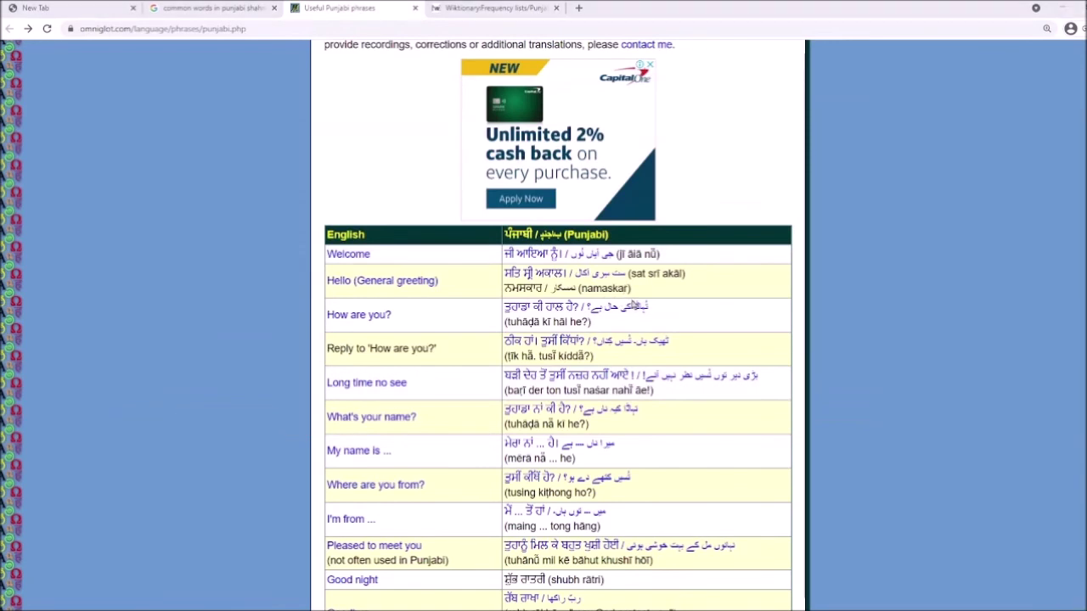
key("alt+Tab")
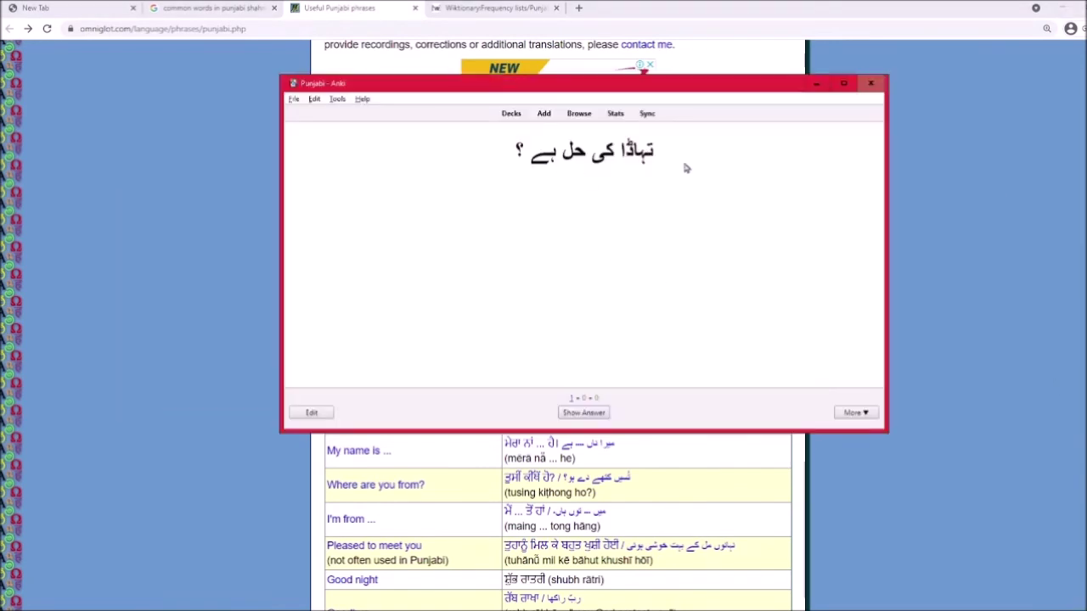
Reveal the card's answer and review the Shahmukhi phrase together with its English meaning.
left_click_drag(655, 151, 517, 150)
left_click(598, 412)
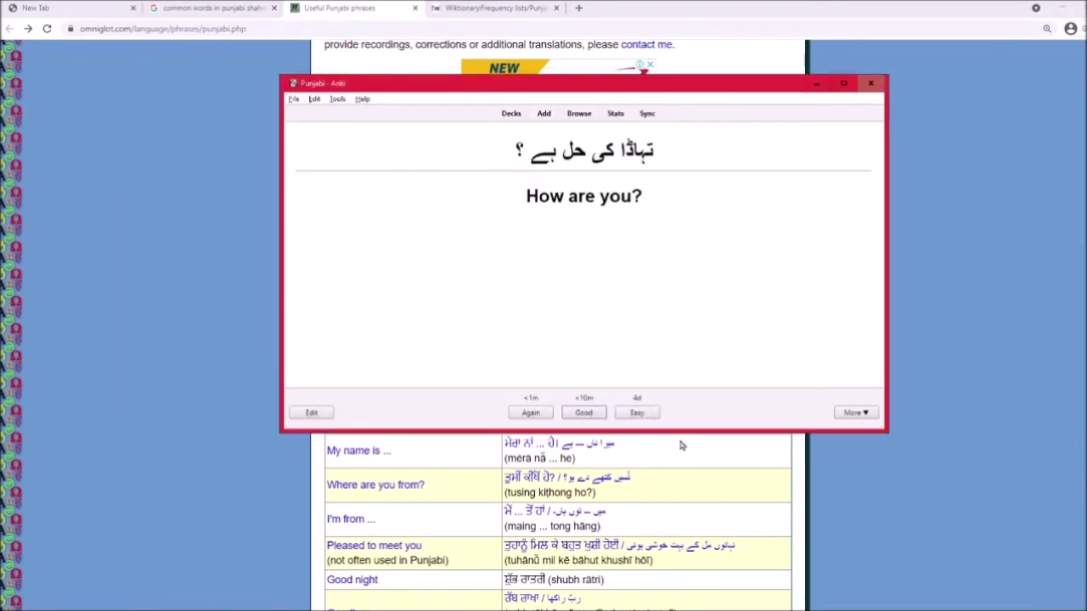
left_click_drag(520, 194, 654, 195)
left_click(653, 321)
left_click_drag(632, 146, 429, 323)
Edit the current card, add the Gurmukhi line ਤੁਹਾਡਾ ਕੀ ਹਾਲ ਹੈ ? below the Shahmukhi phrase on its Front, and close the editor.
left_click(312, 412)
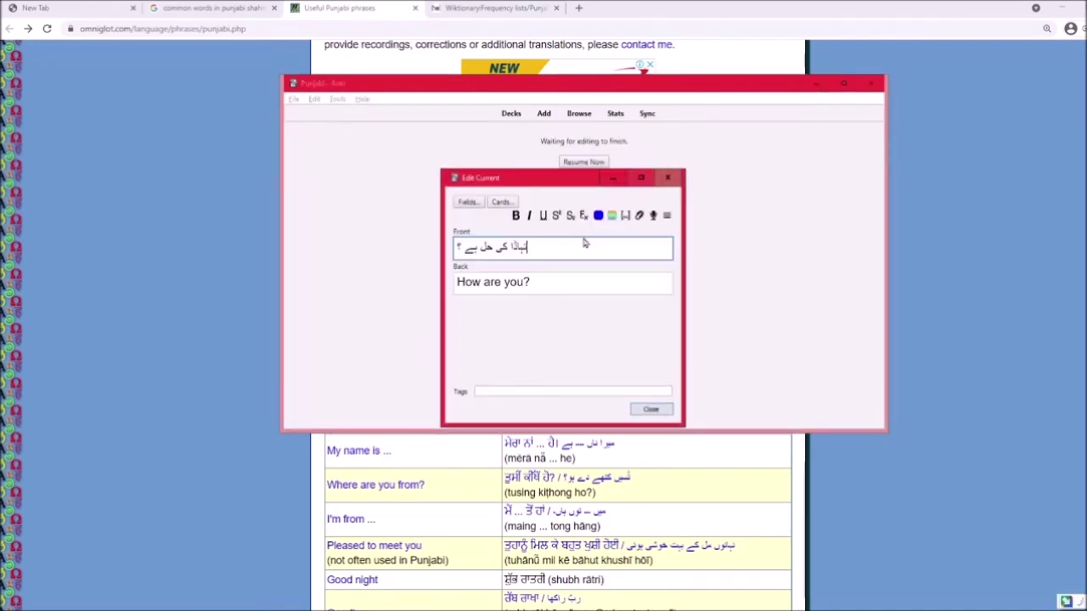
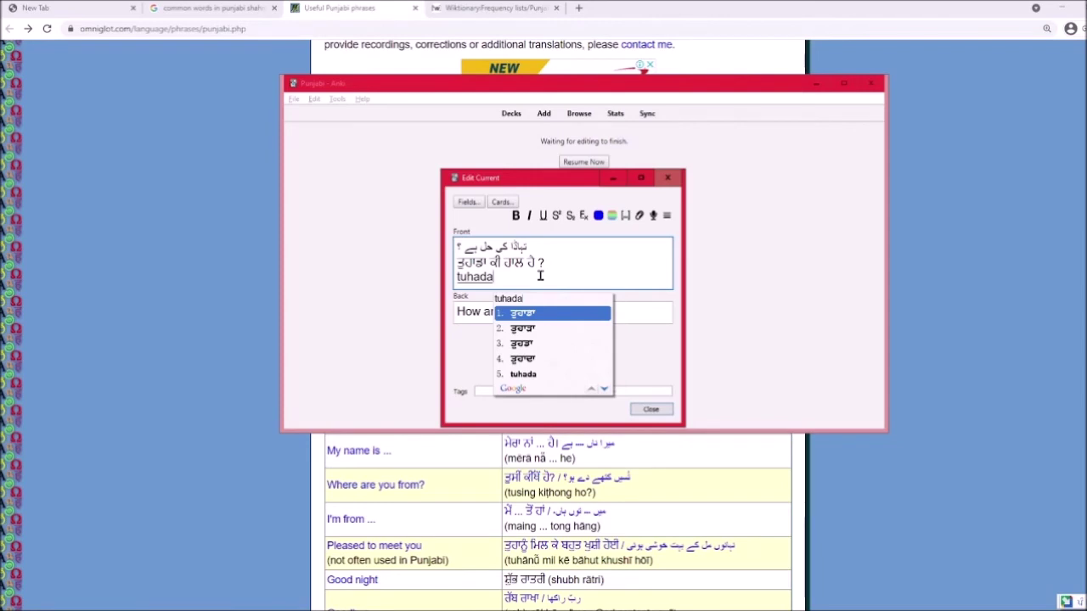
type("ki h")
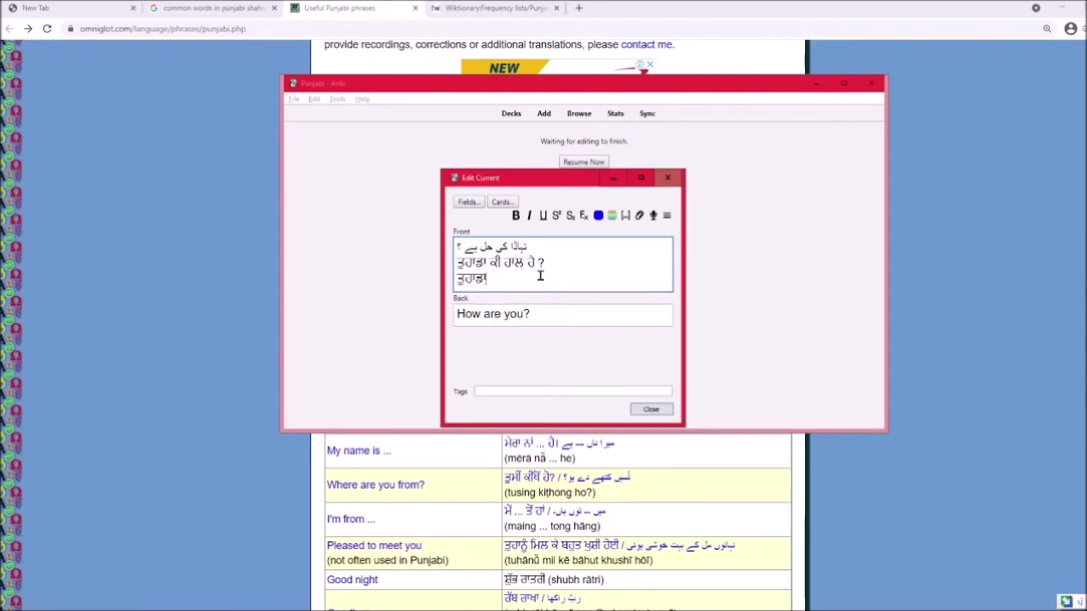
type("aal hai")
key("BackSpace")
key("BackSpace")
key("BackSpace")
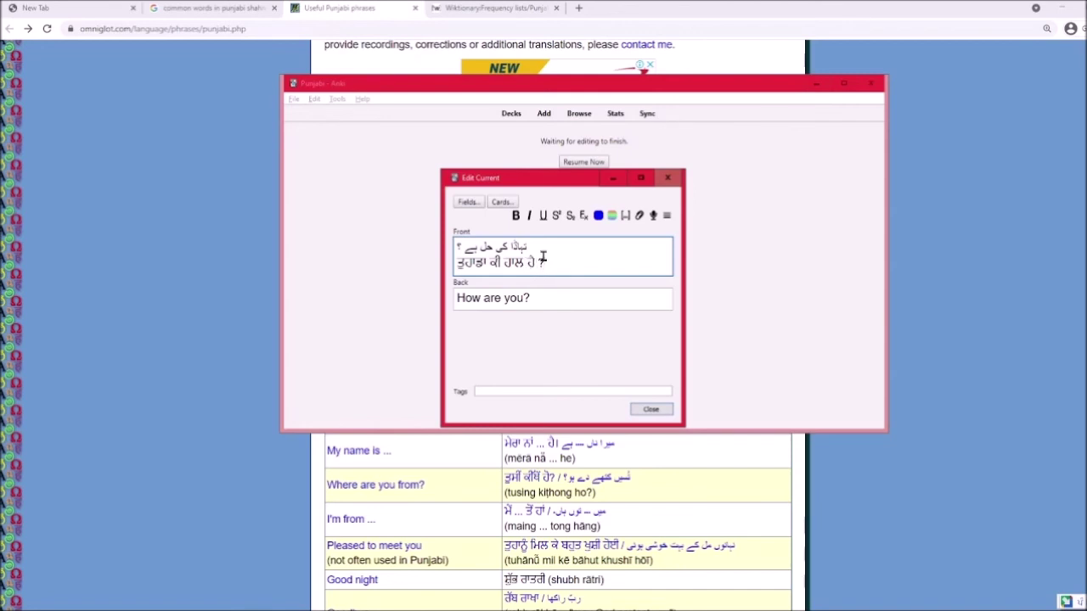
left_click(667, 410)
Examine the Shahmukhi and Gurmukhi lines on the front of the edited card.
left_click_drag(679, 180, 489, 180)
left_click(706, 188)
left_click_drag(661, 150, 501, 151)
left_click(599, 220)
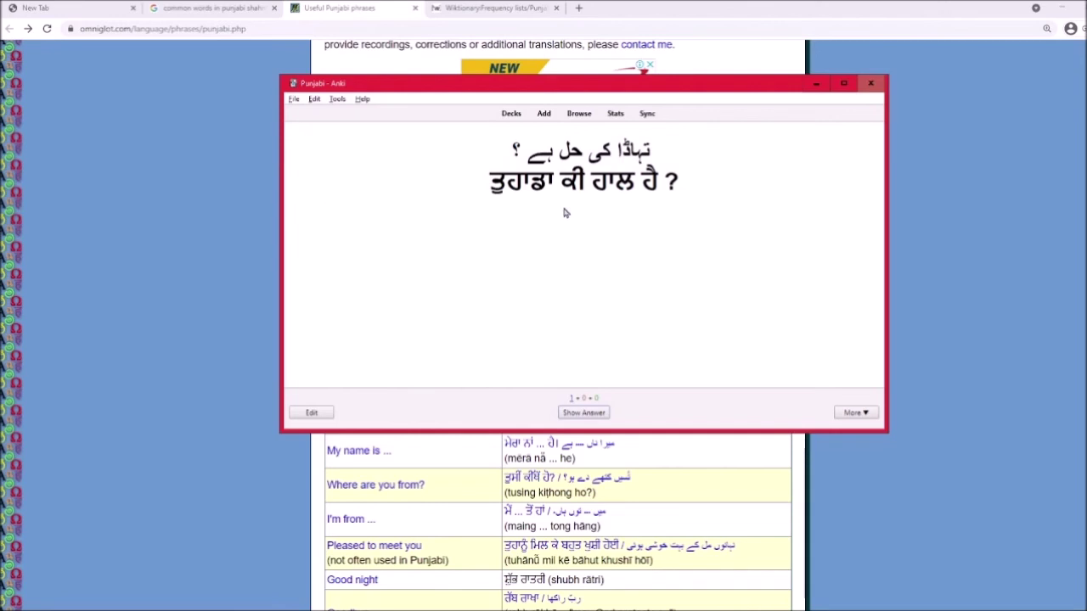
left_click_drag(660, 150, 514, 151)
left_click_drag(495, 188, 677, 198)
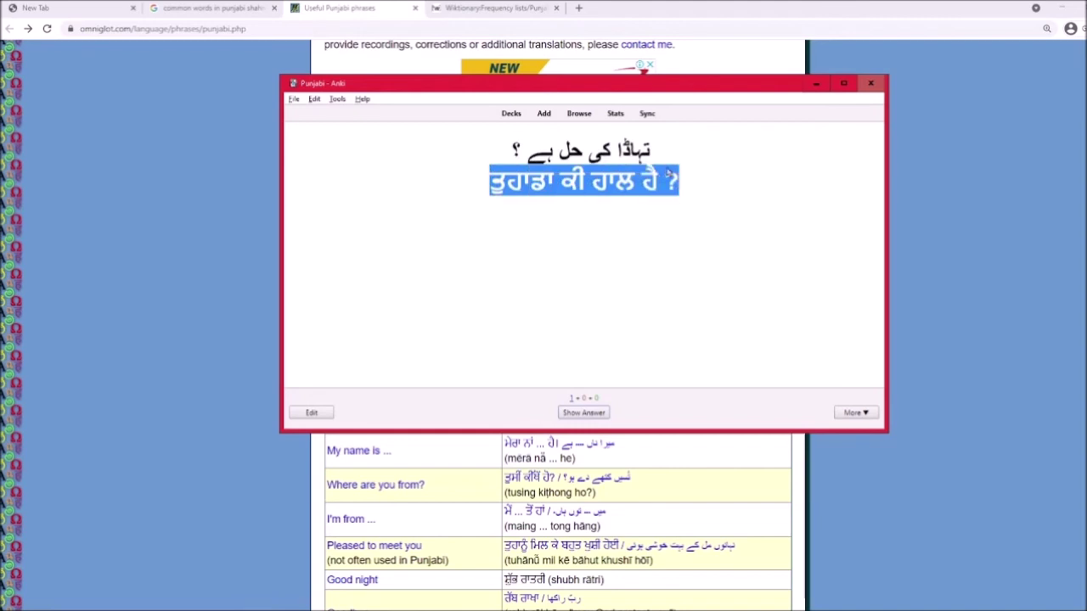
Return to Anki's deck list, switch to the browser, and close the Google search and Omniglot phrase pages.
left_click(669, 173)
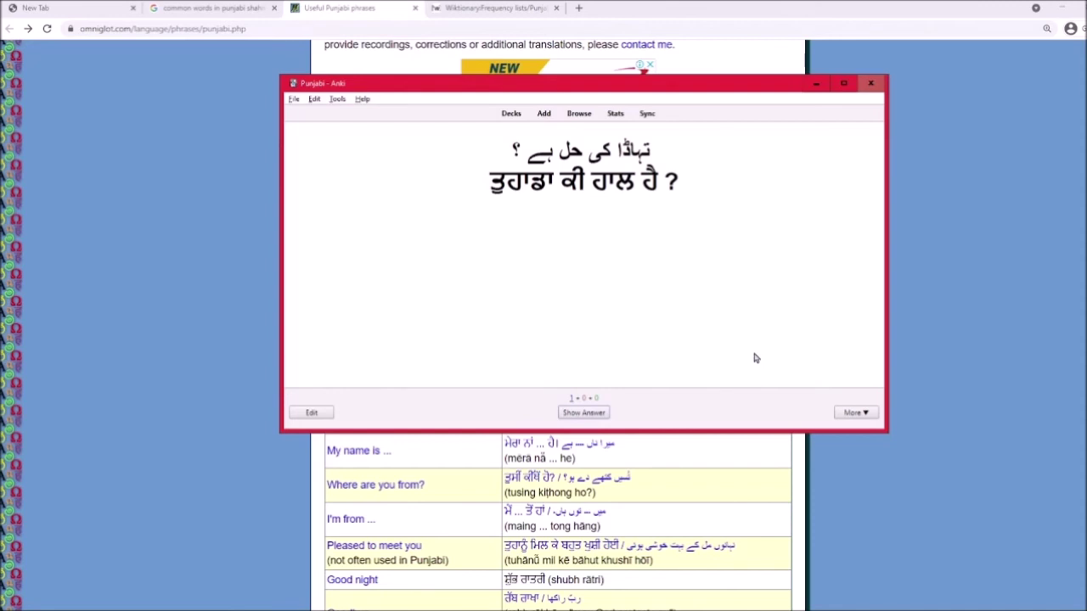
left_click(511, 114)
left_click(86, 151)
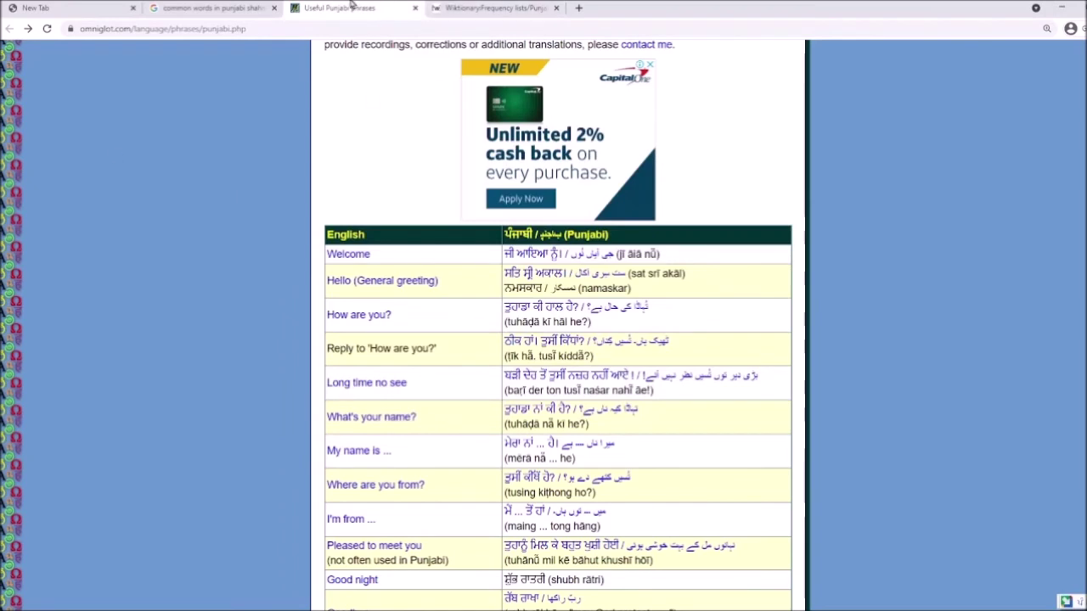
left_click(149, 8)
key("ctrl+w")
key("ctrl+w")
Enlarge Wiktionary's Punjabi frequency list and look through its words down to about rank 149.
mouse_move(128, 106)
left_mouse_down()
mouse_move(421, 106)
mouse_move(127, 106)
left_mouse_up()
left_click(422, 106)
left_click(473, 214)
key("ctrl+plus")
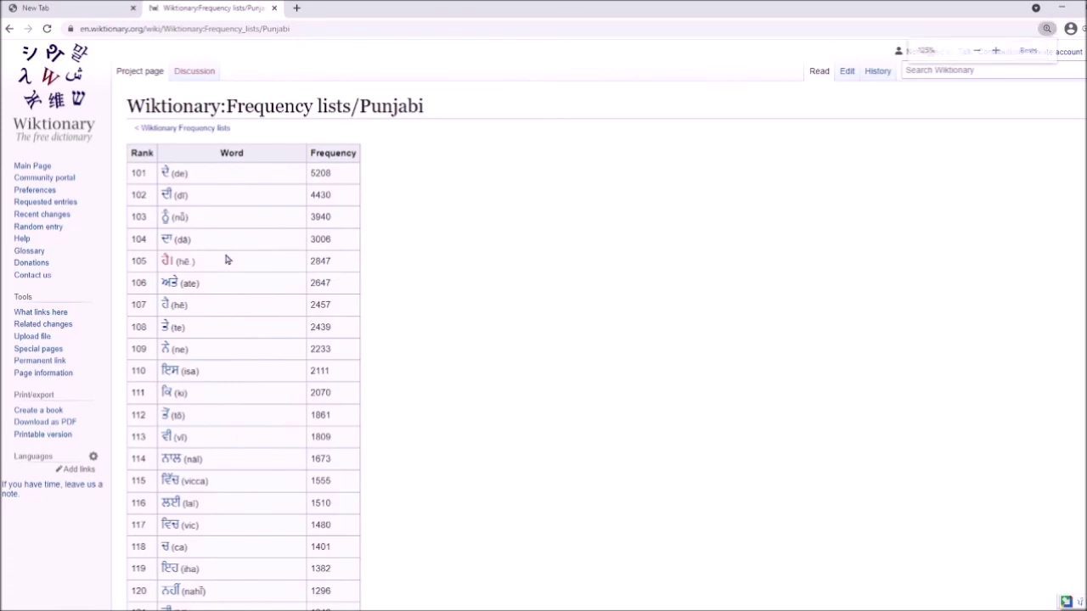
scroll(226, 259, "down", 2)
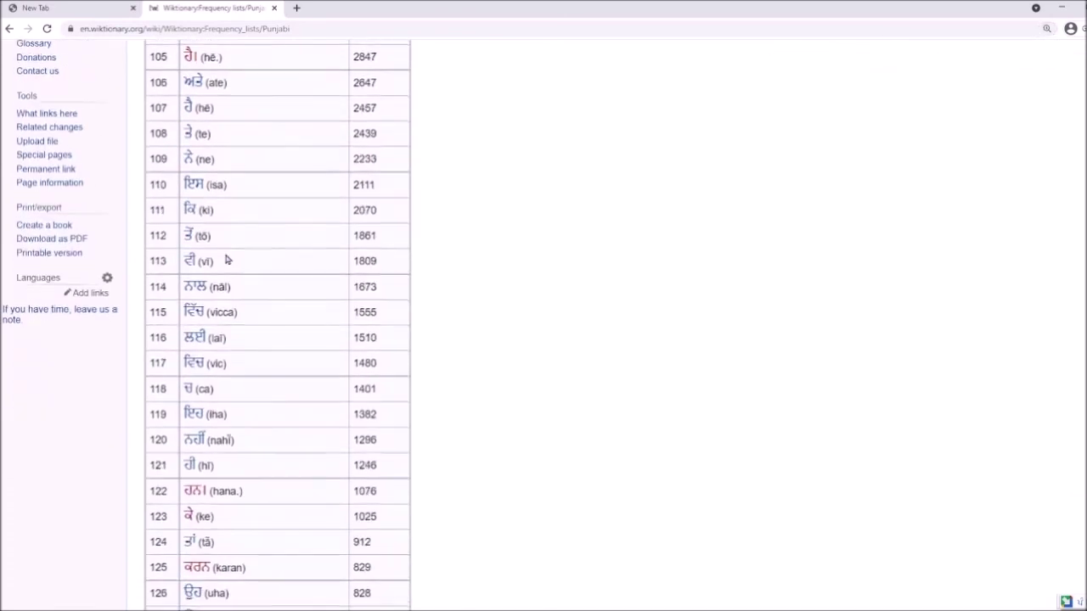
scroll(225, 259, "down", 3)
scroll(260, 315, "down", 1)
scroll(262, 312, "up", 8)
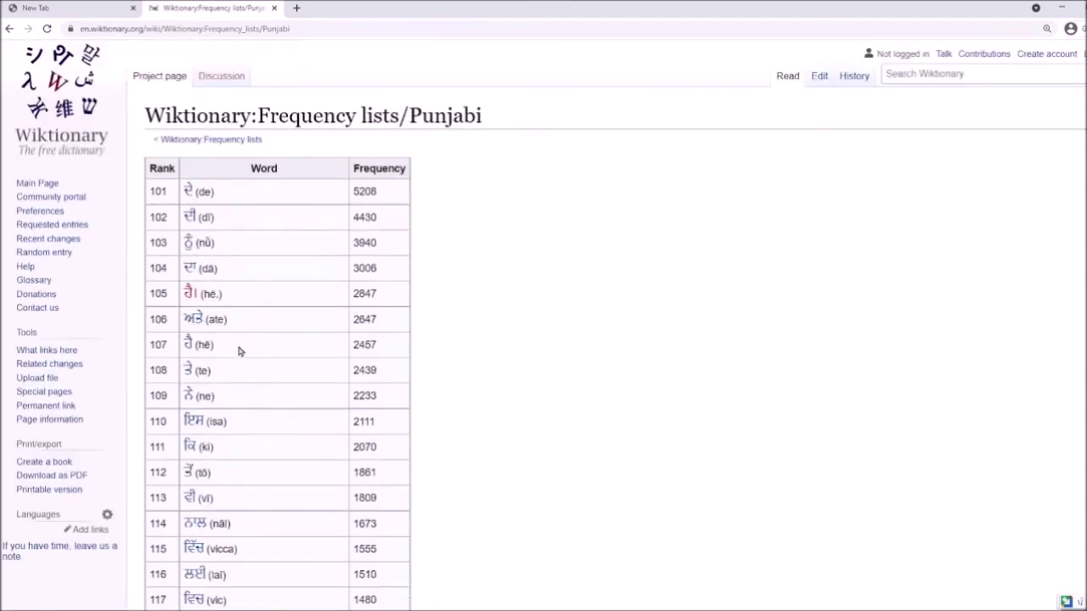
scroll(235, 338, "down", 1)
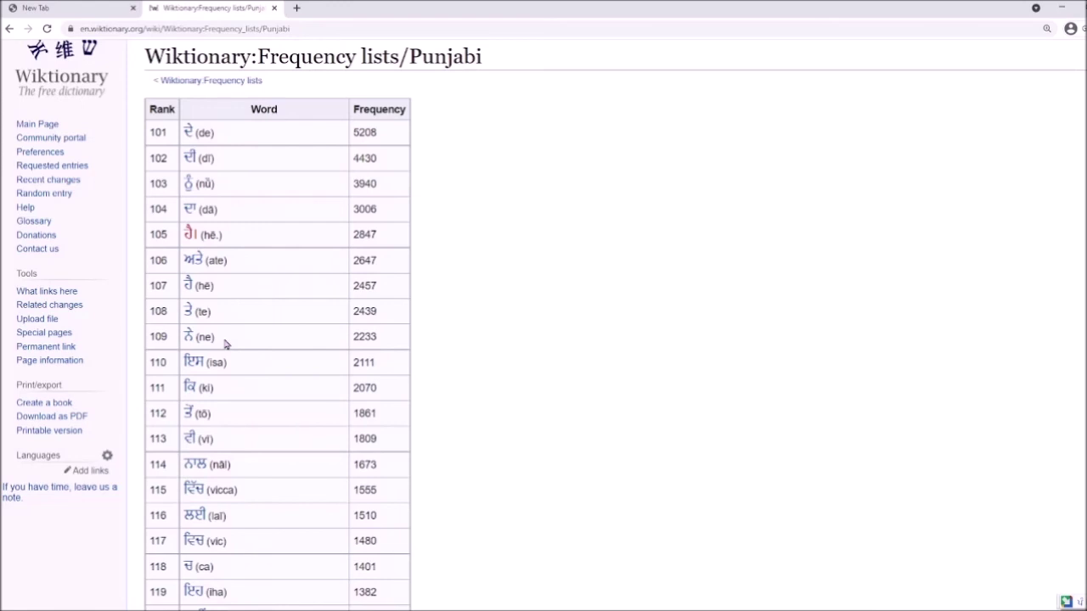
scroll(225, 343, "down", 4)
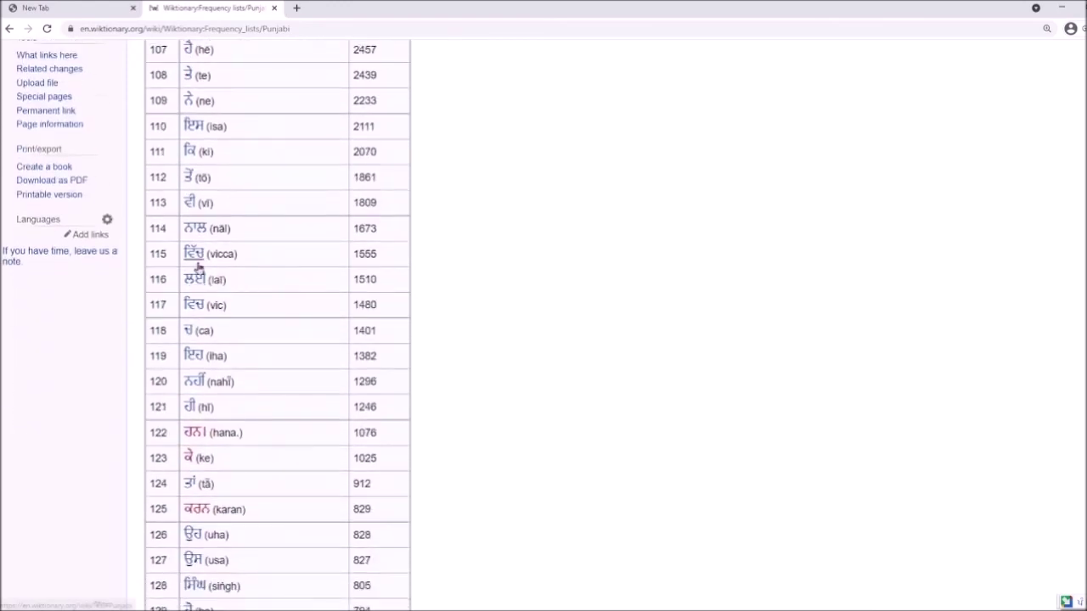
scroll(192, 316, "down", 2)
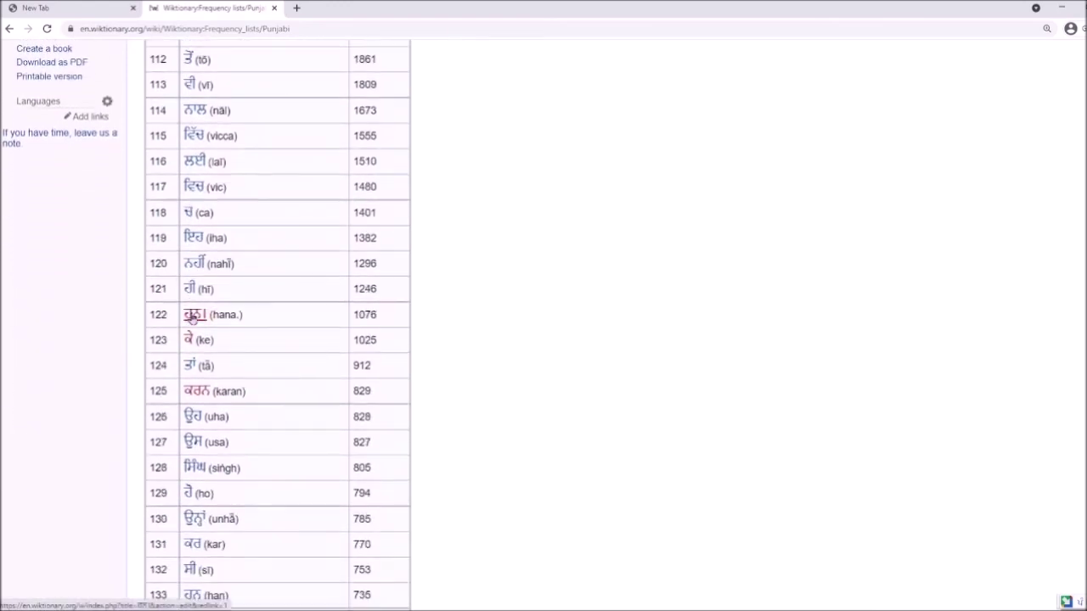
scroll(192, 316, "down", 7)
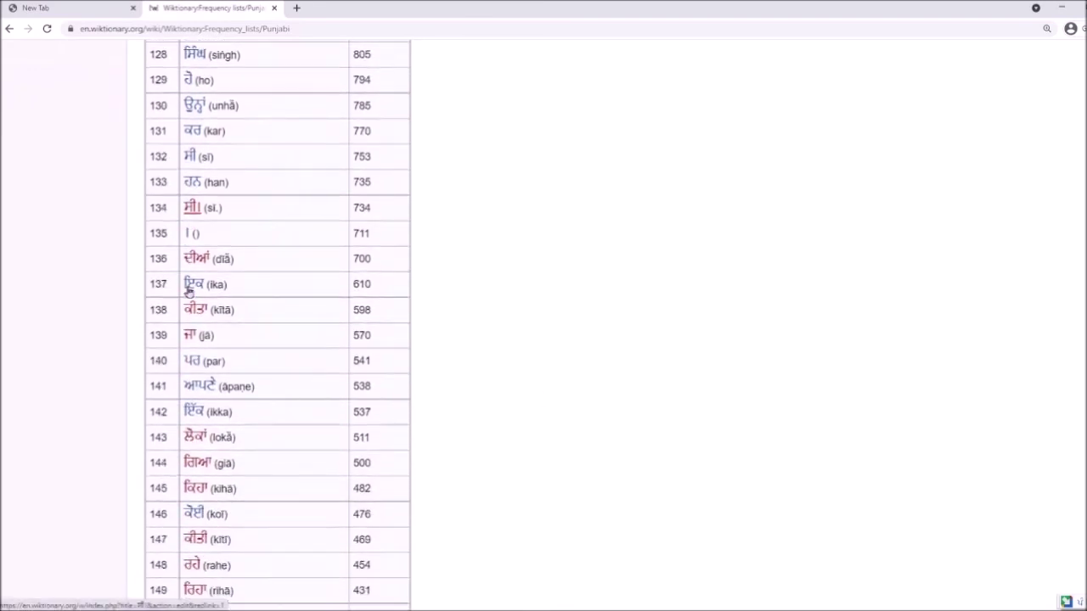
Copy the word ਇਕ at rank 137 of the frequency list and paste it on the Front of a new Anki card.
left_click_drag(182, 285, 206, 284)
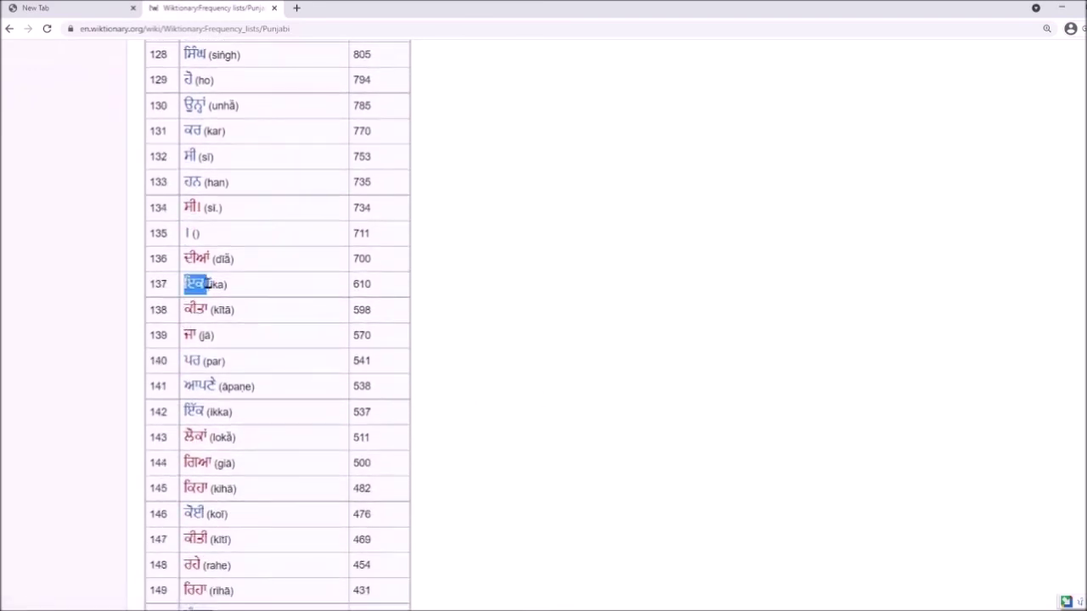
right_click(206, 284)
left_click(227, 292)
key("alt+Tab")
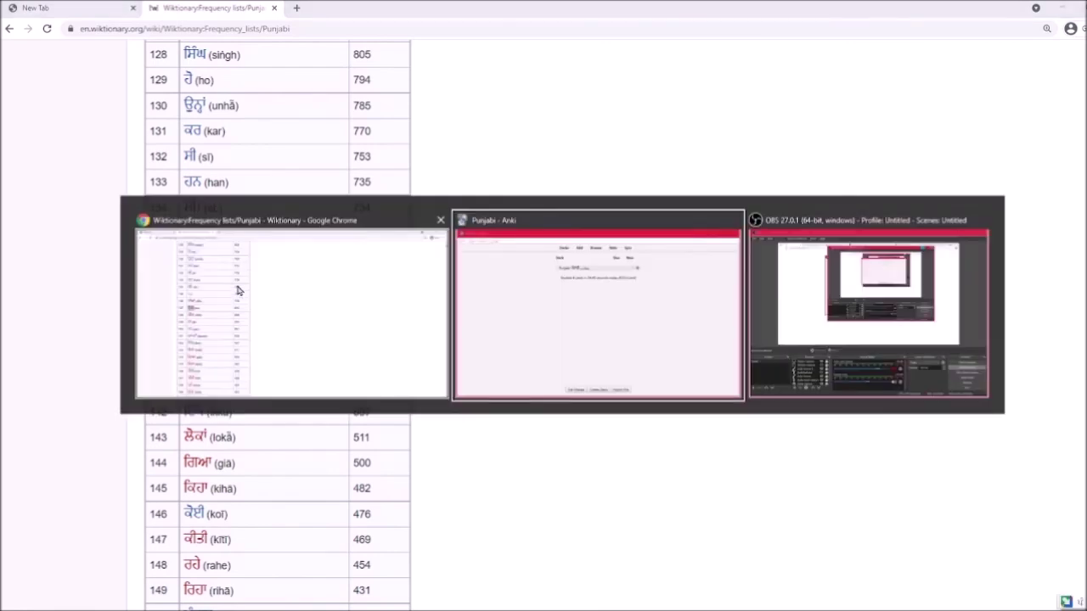
left_click(543, 116)
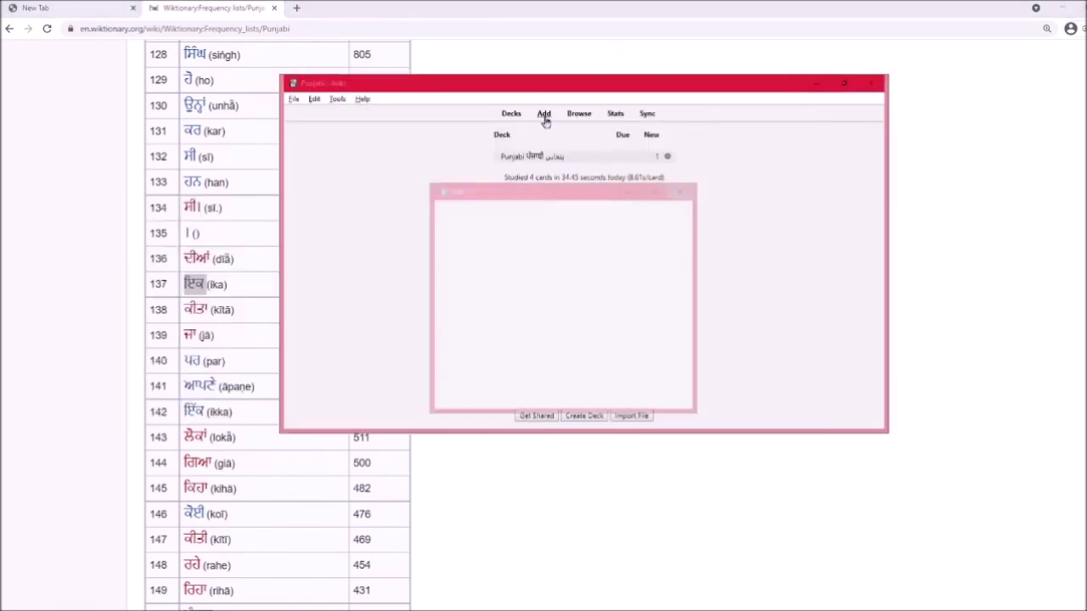
key("ctrl+v")
Clear the pasted word and its blank line from the new card's Front.
key("ctrl+a")
key("Left")
key("ctrl+a")
left_click(461, 272)
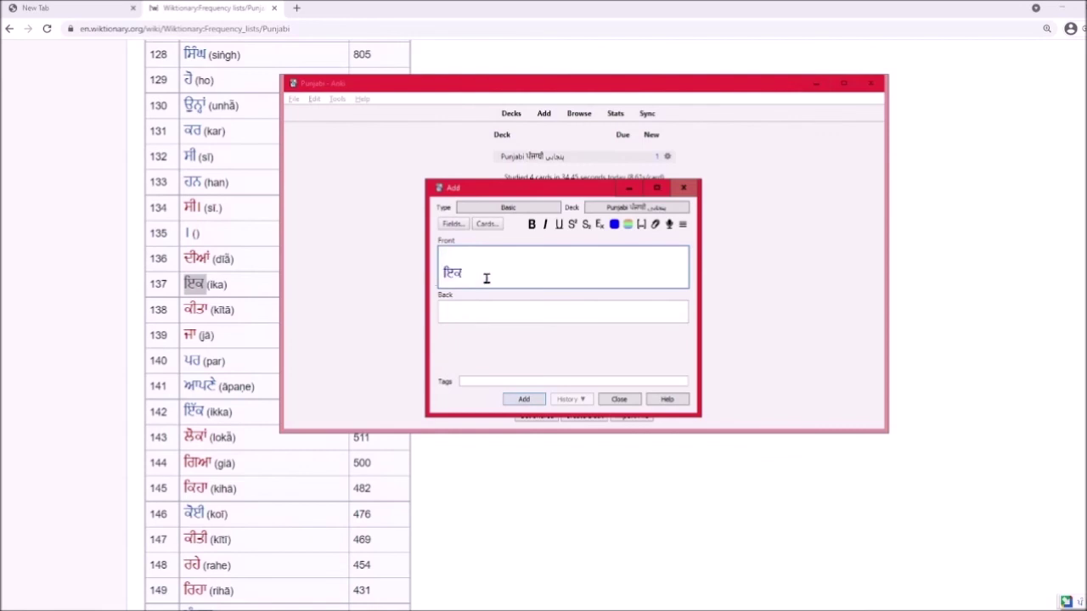
left_click_drag(486, 278, 437, 255)
key("BackSpace")
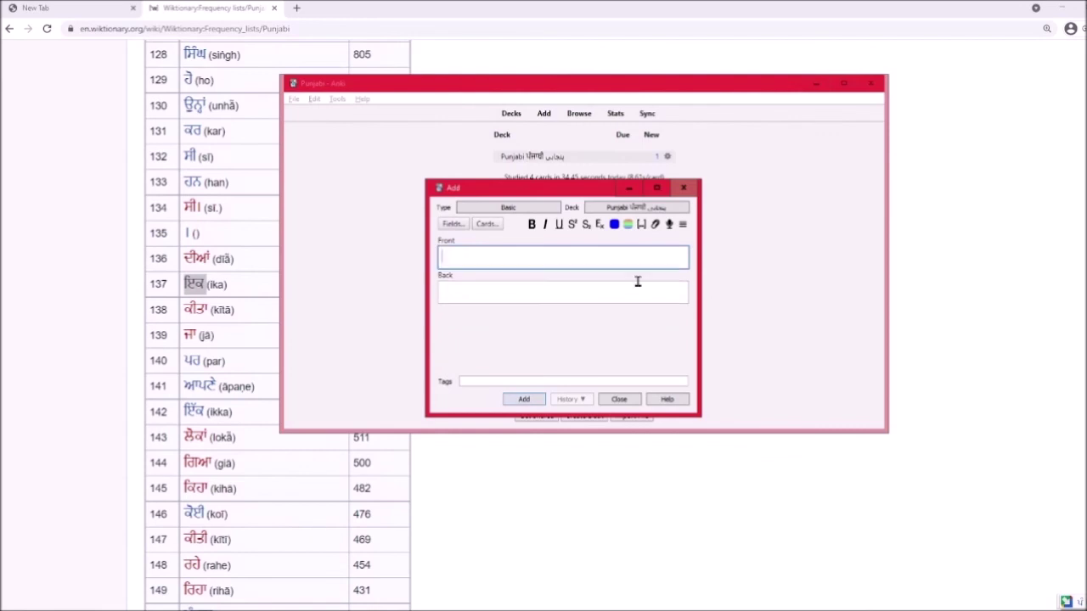
Switch the keyboard language to Punjabi (Gurmukhi) and enter ਇਕ on the new card's Front.
key("super+space")
key("super+space")
key("super+space")
key("super+space")
key("super+space")
key("super+space")
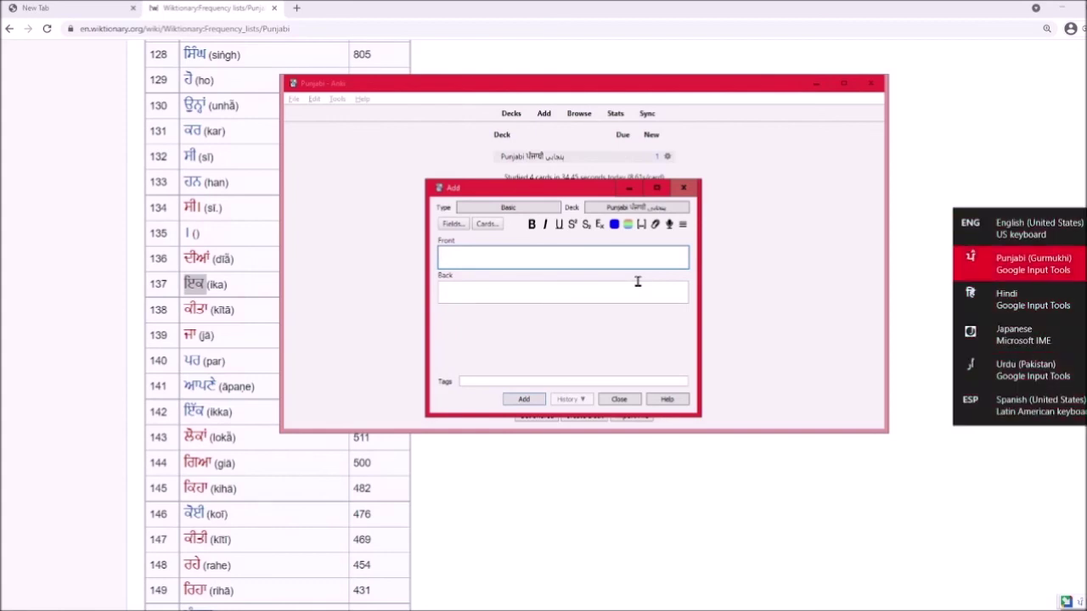
type("ਇਕ")
Switch to a Latin-script keyboard, enter "one" on the Back, add the card to the deck, and close the Add window.
left_click(535, 299)
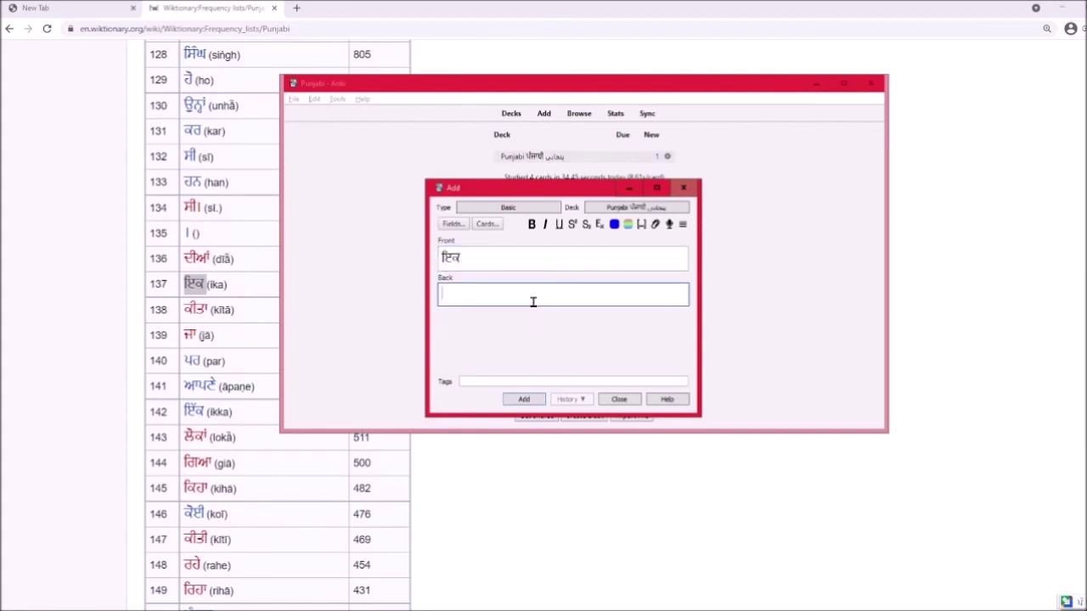
key("super+space")
key("super+space")
key("super+space")
key("super+space")
type("uno")
left_click(525, 399)
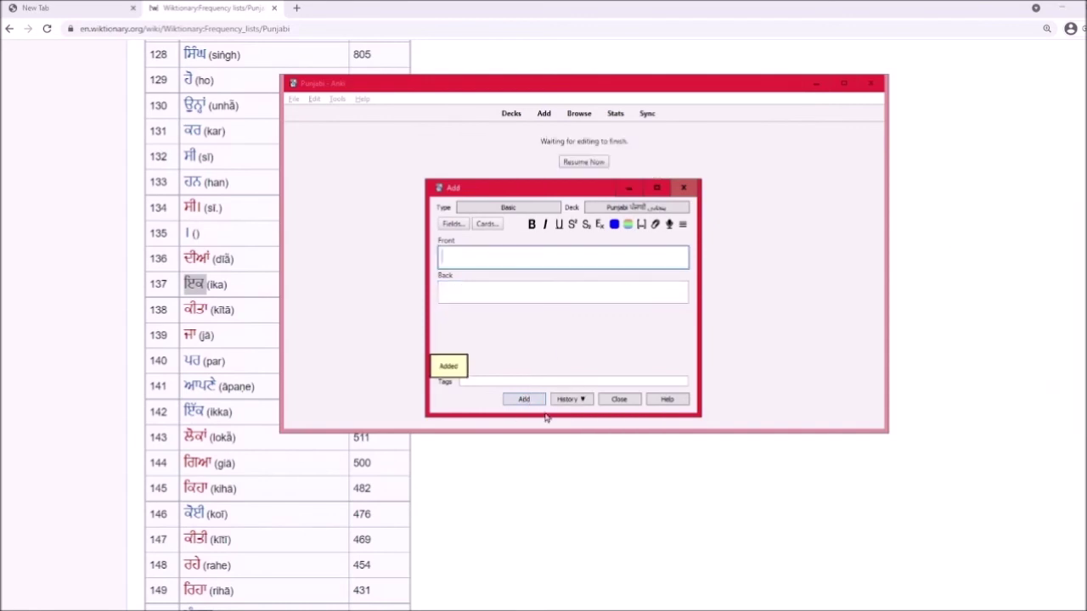
left_click(633, 399)
Start studying the Punjabi deck, reveal the "How are you?" card's answer, and try to rate it Good.
left_click(541, 153)
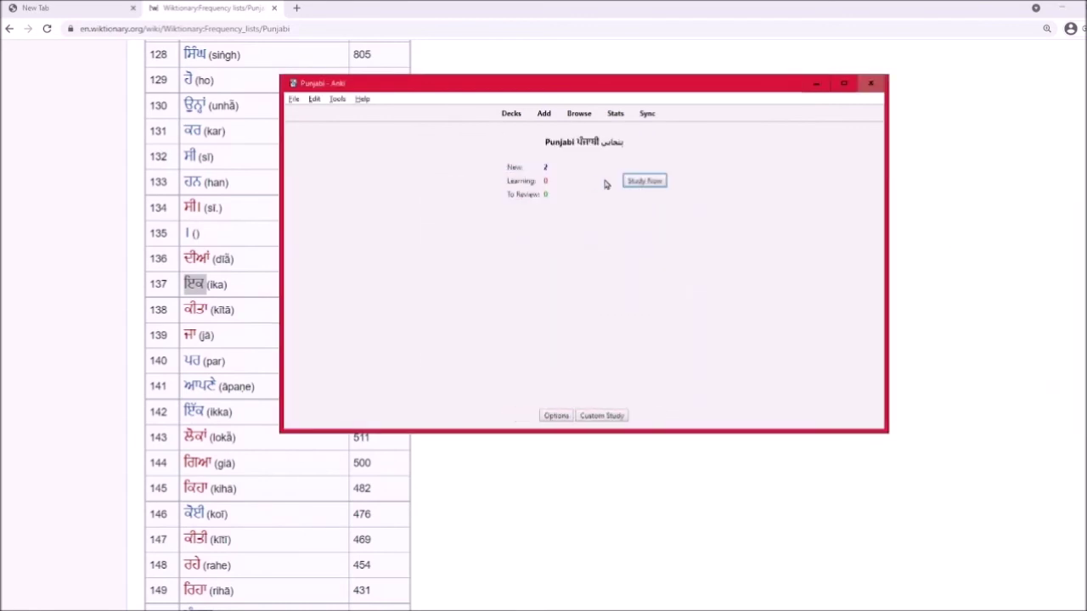
left_click(637, 183)
key("space")
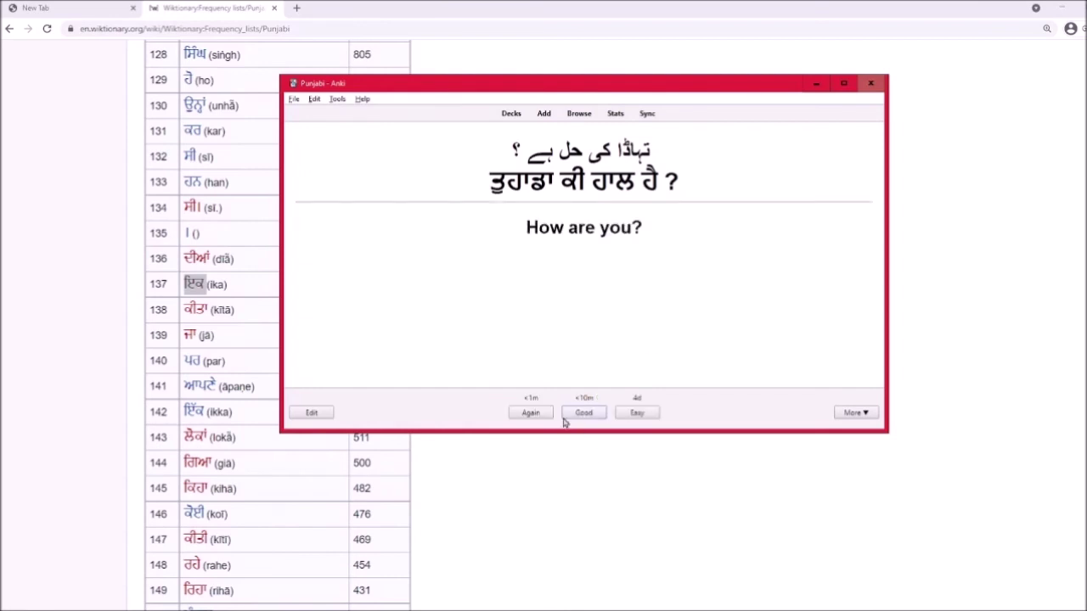
left_click(586, 414)
double_click(631, 175)
left_click(703, 408)
key("space")
key("space")
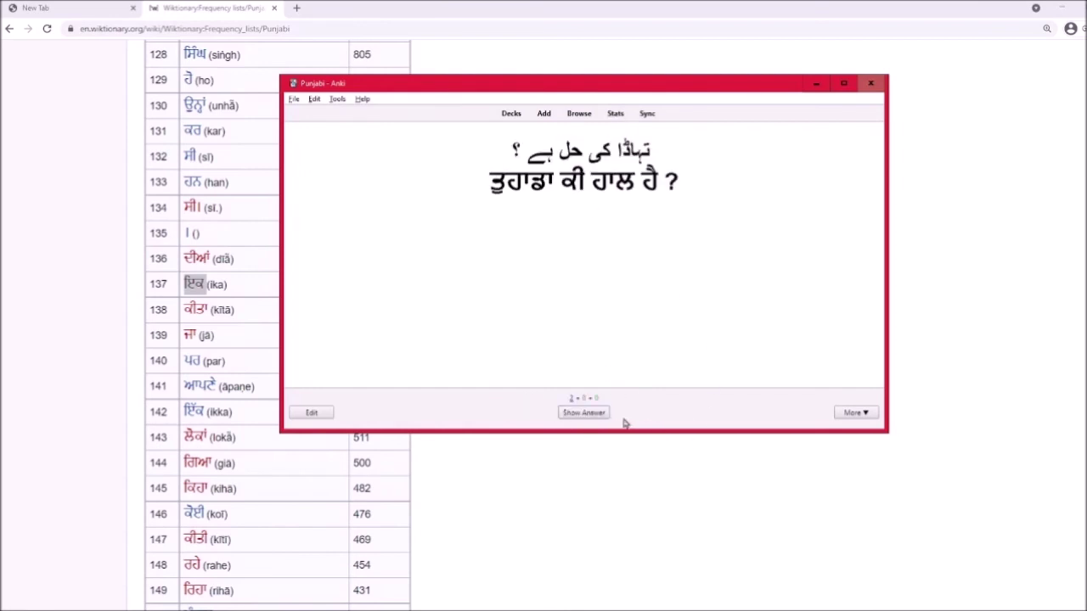
key("space")
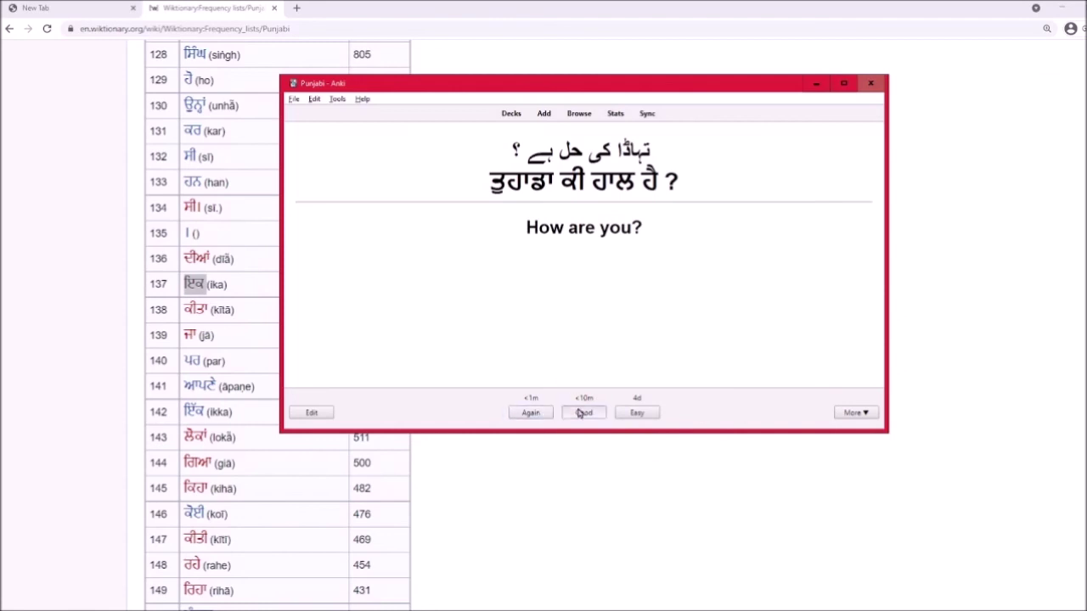
left_click(574, 414)
Resume the study session, reveal the "How are you?" answer once more, and rate the card Good.
double_click(610, 173)
key("space")
key("space")
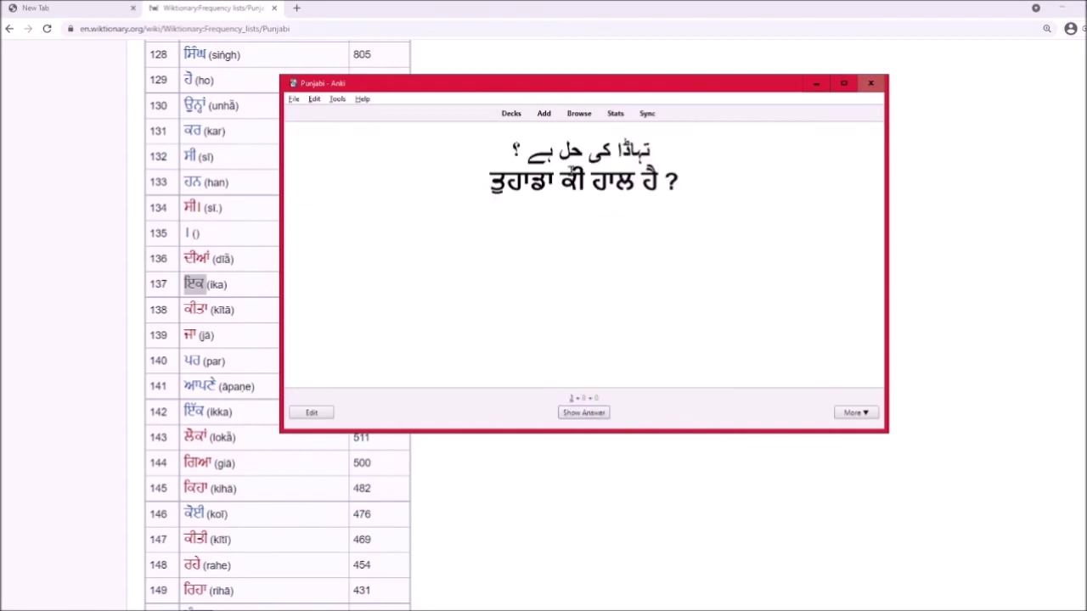
key("space")
left_click(589, 416)
Reveal the answer of the ਇਕ card and rate it Again.
left_click(594, 417)
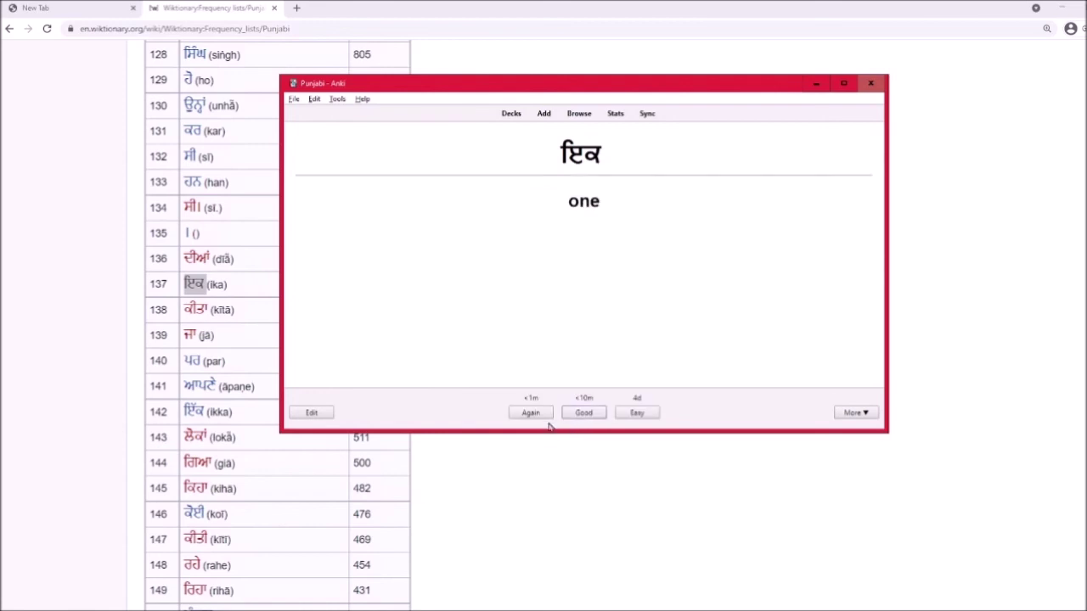
left_click(544, 419)
left_click(565, 413)
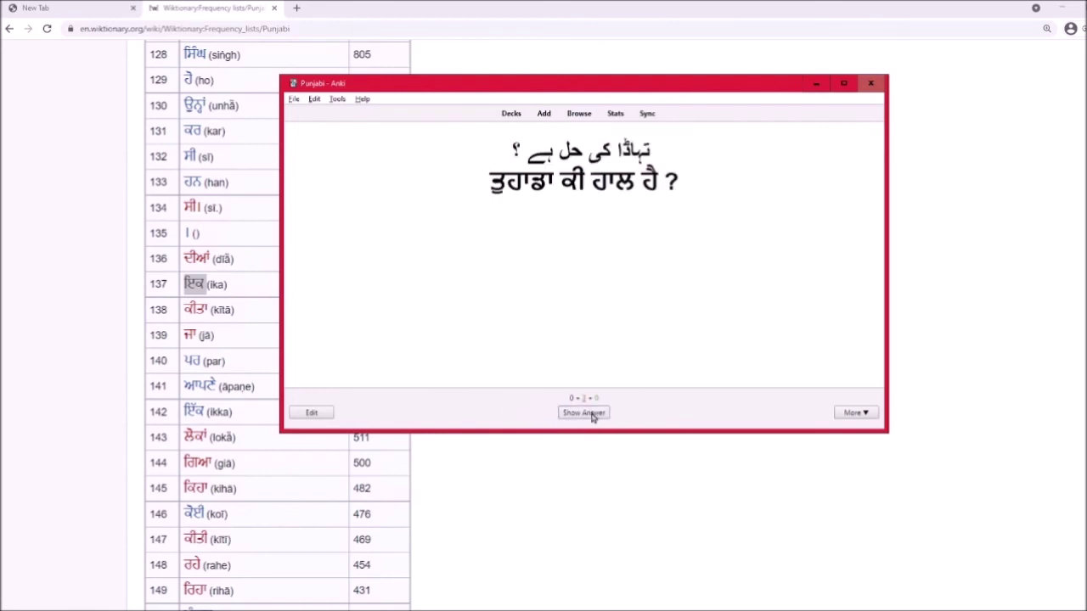
Reveal the English answer of the card with the Shahmukhi and Gurmukhi lines and review it.
left_click(590, 416)
left_click(608, 419)
key("space")
left_click(590, 419)
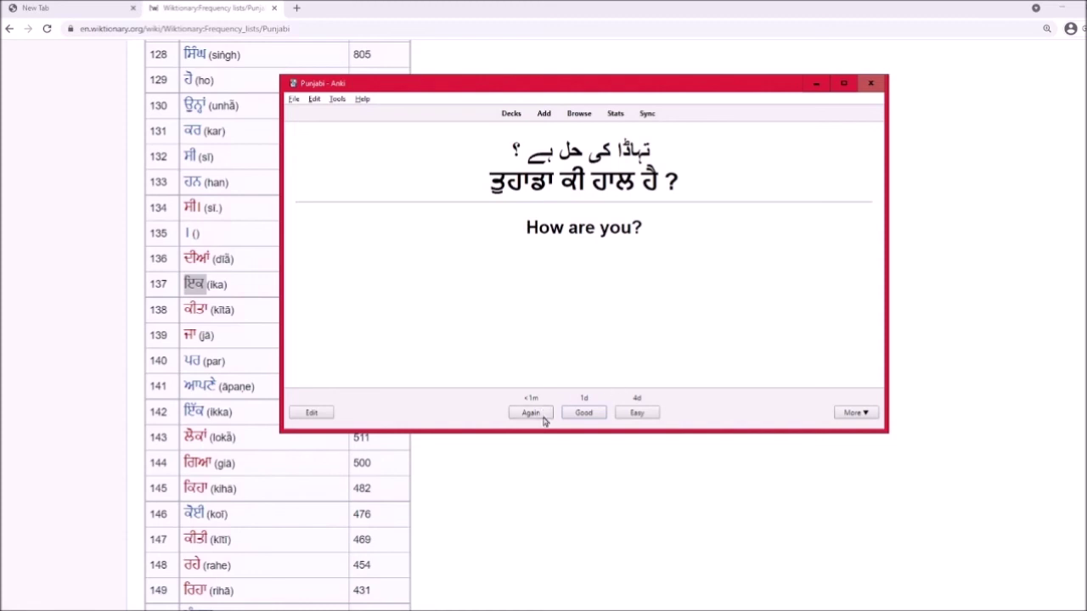
Switch to the browser and view the beginning of Wiktionary's Punjabi frequency list.
left_click(591, 503)
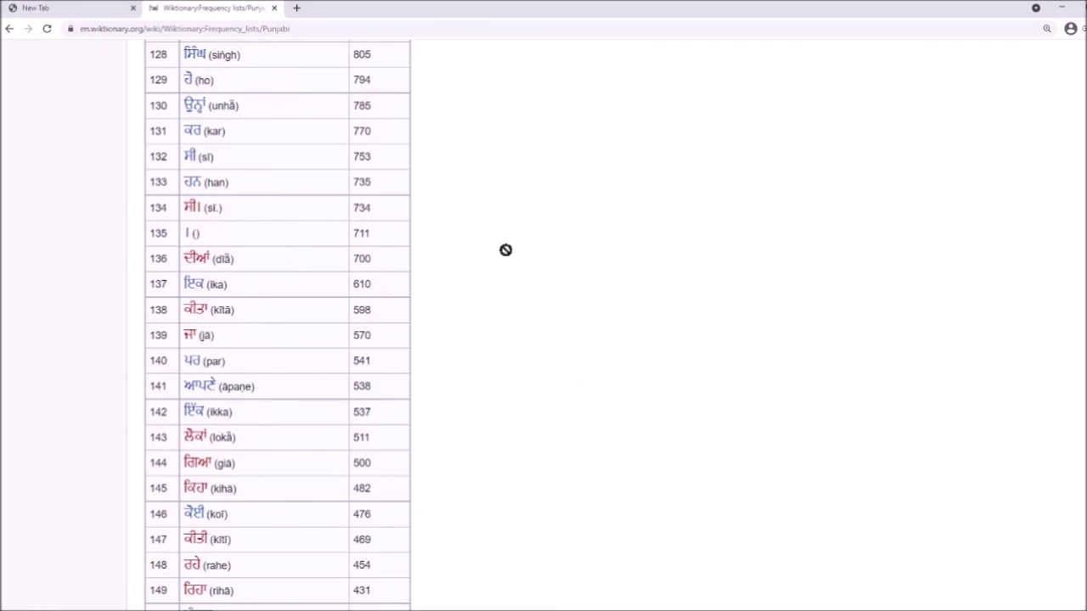
scroll(281, 225, "up", 5)
scroll(272, 260, "up", 5)
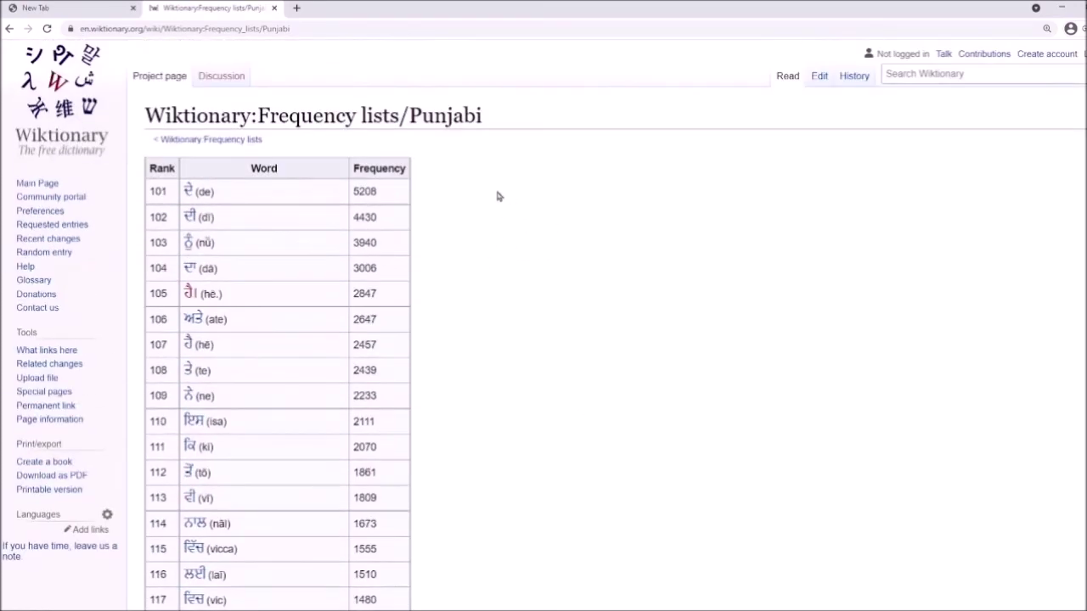
Switch back to Anki, highlight the Gurmukhi line on the revealed card, and return to the deck list.
key("alt+Tab")
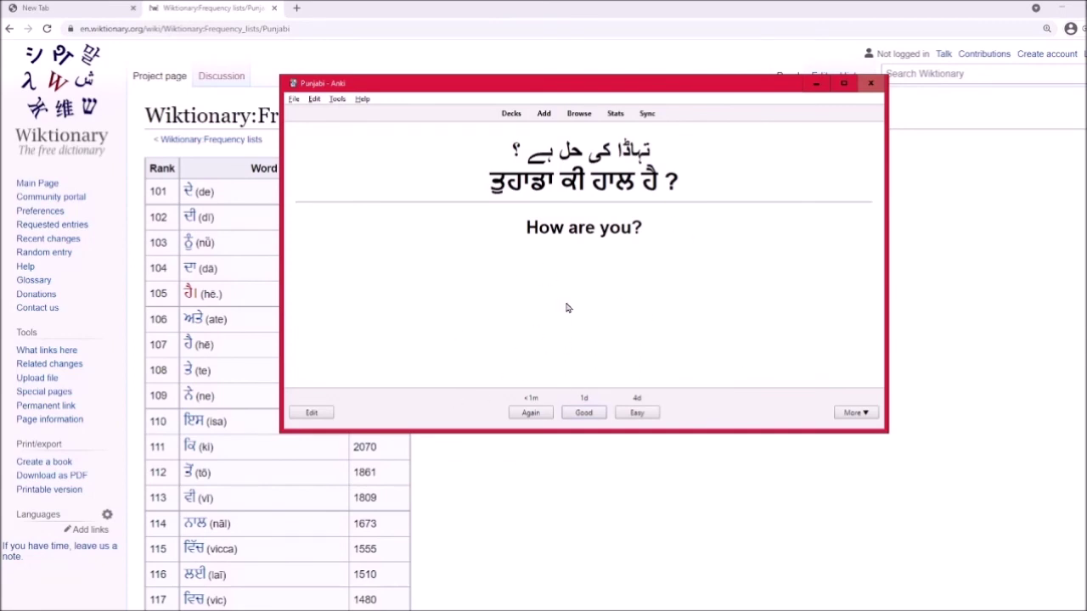
left_click_drag(684, 189, 433, 191)
left_click(589, 248)
left_click(514, 115)
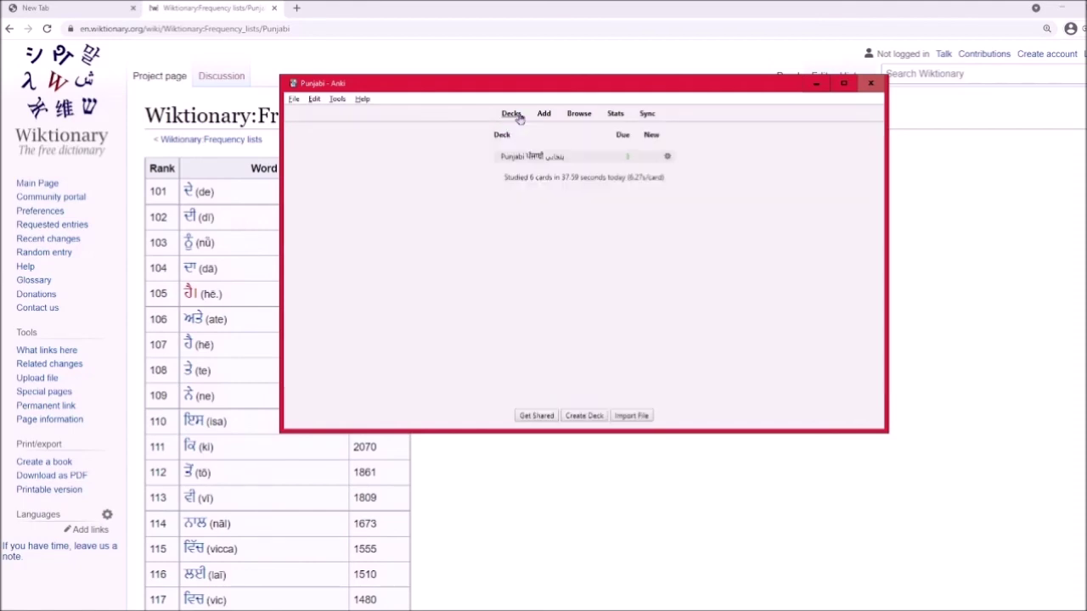
key("alt+Tab")
key("alt+Tab")
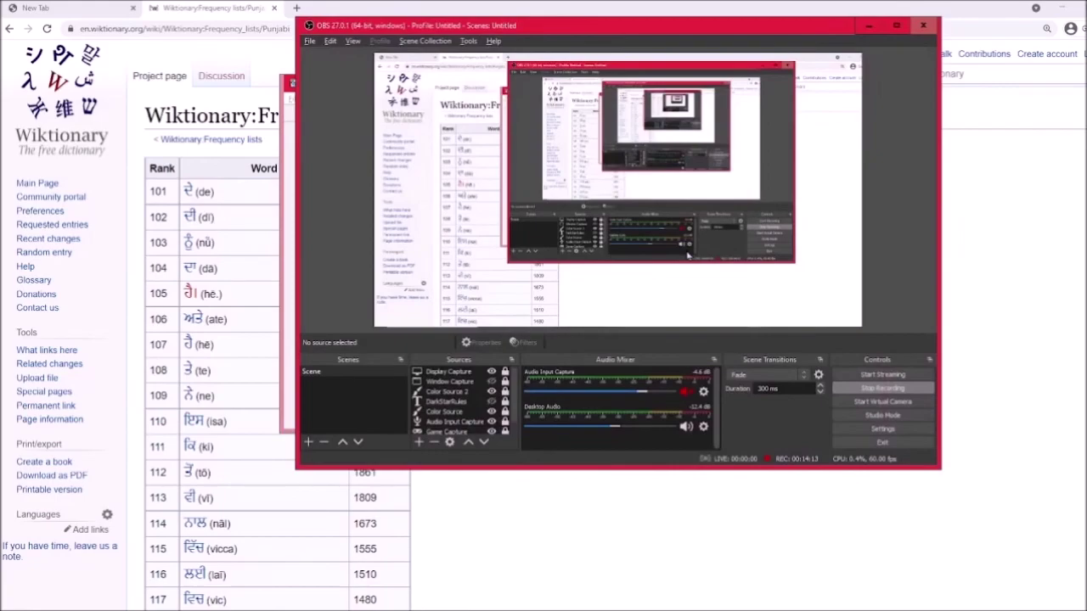